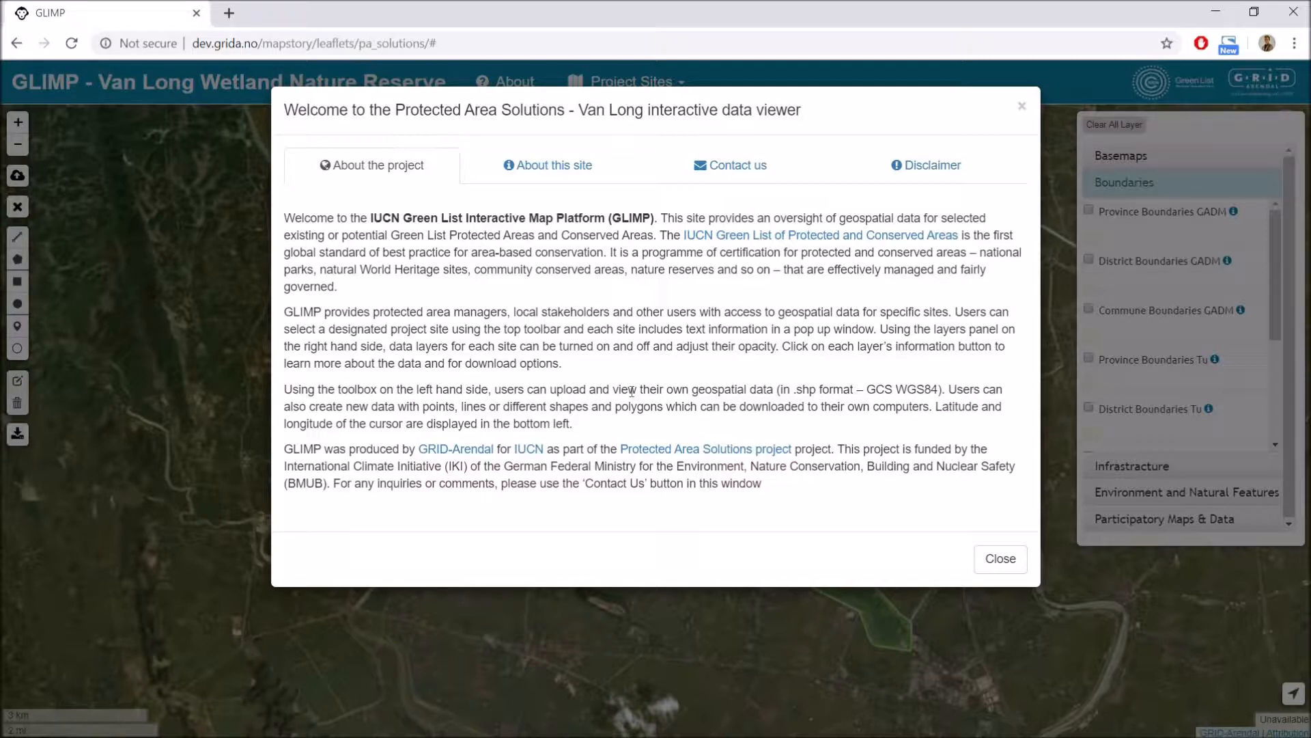
Dismiss the welcome window, reopen the About information to review the project description, and close it.
click(989, 555)
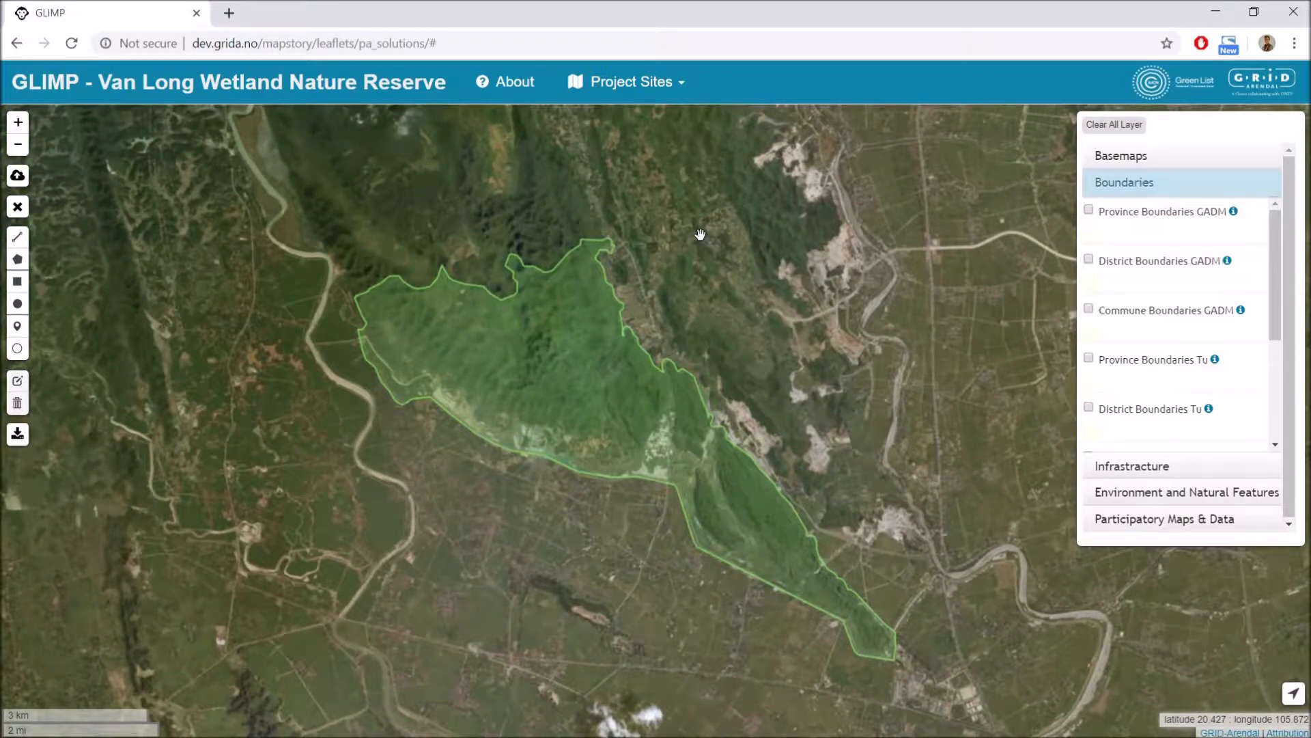
click(510, 84)
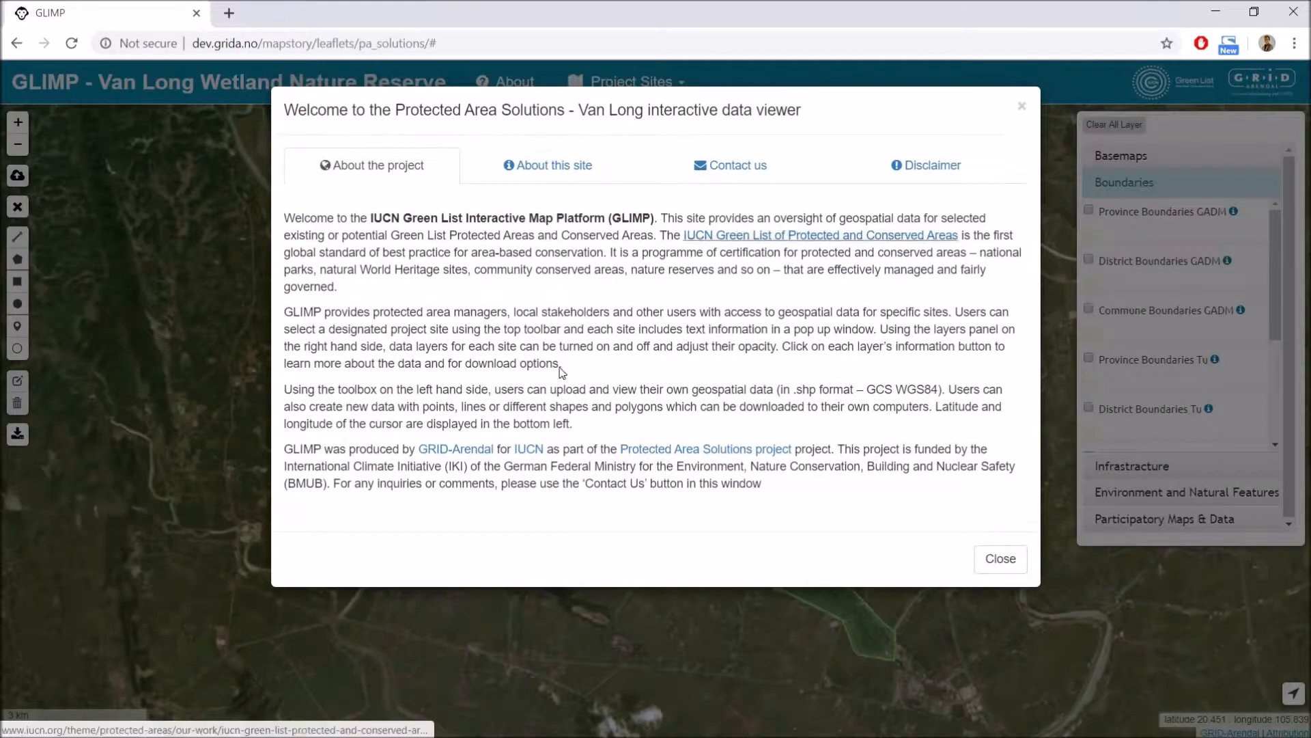
click(1022, 105)
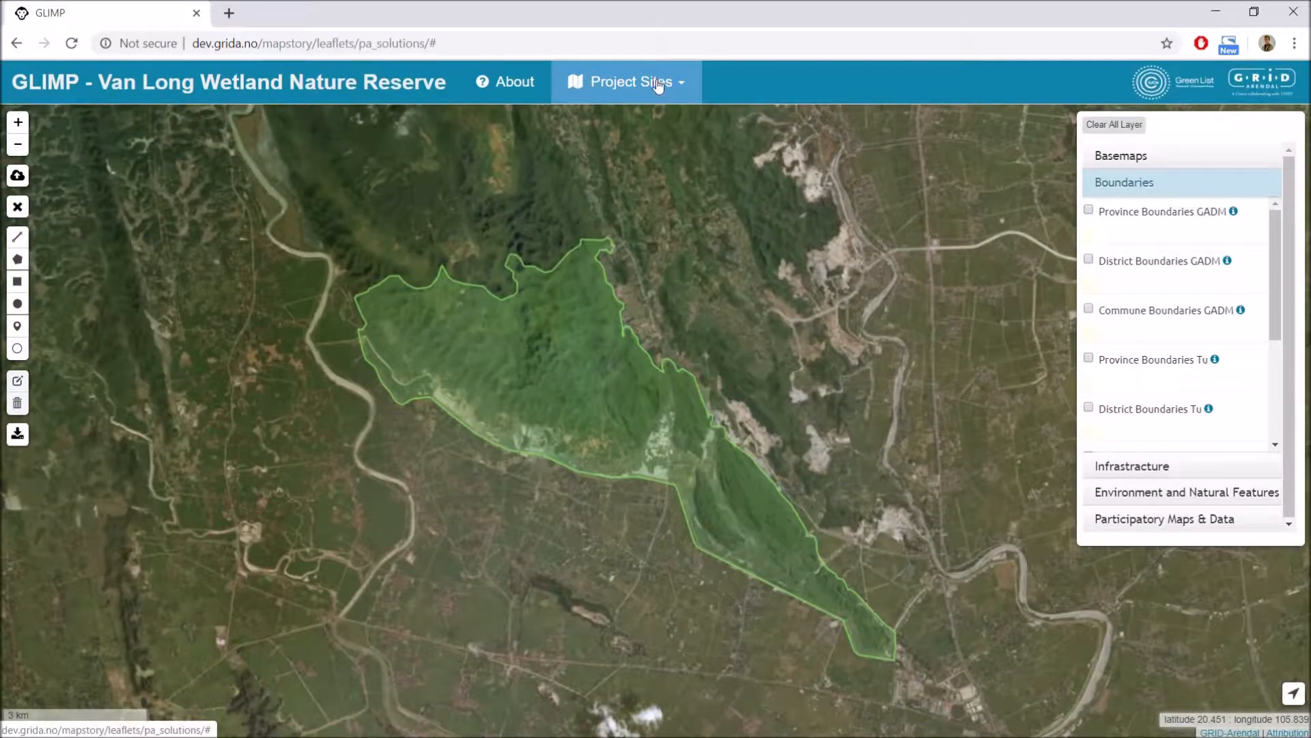
View the list of project sites available under Vietnam.
click(654, 83)
mouse_move(648, 124)
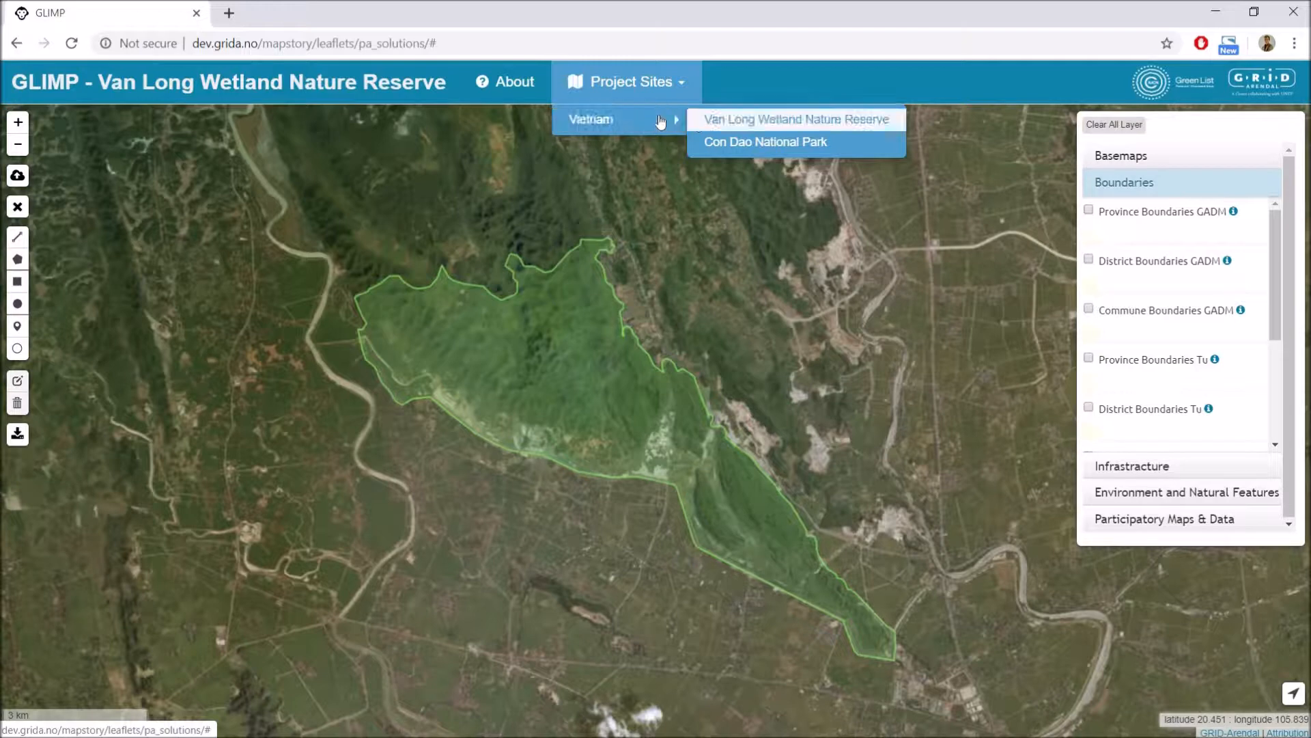
click(652, 220)
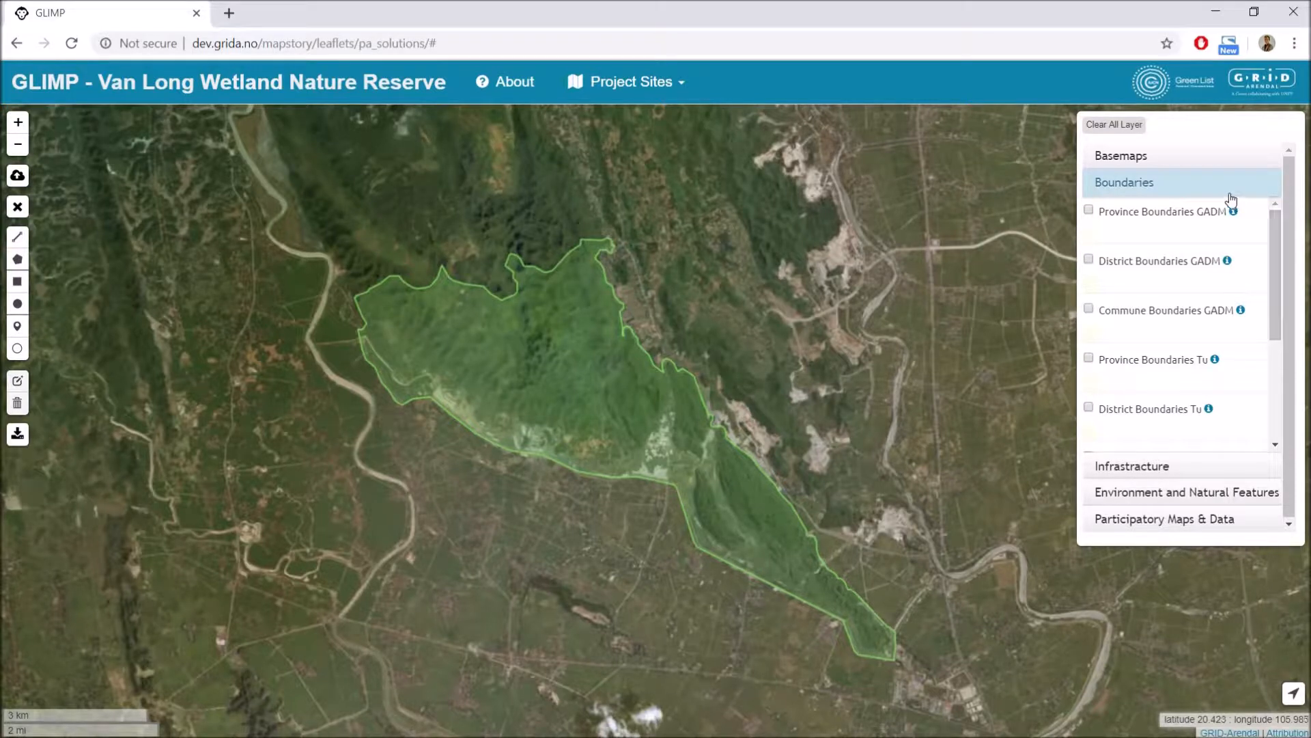
Compare the Landsat-5 1999-09-23, Sentinel-2A 2015-12-01 and Sentinel-2A 2018-01-19 basemaps over the reserve.
click(1176, 159)
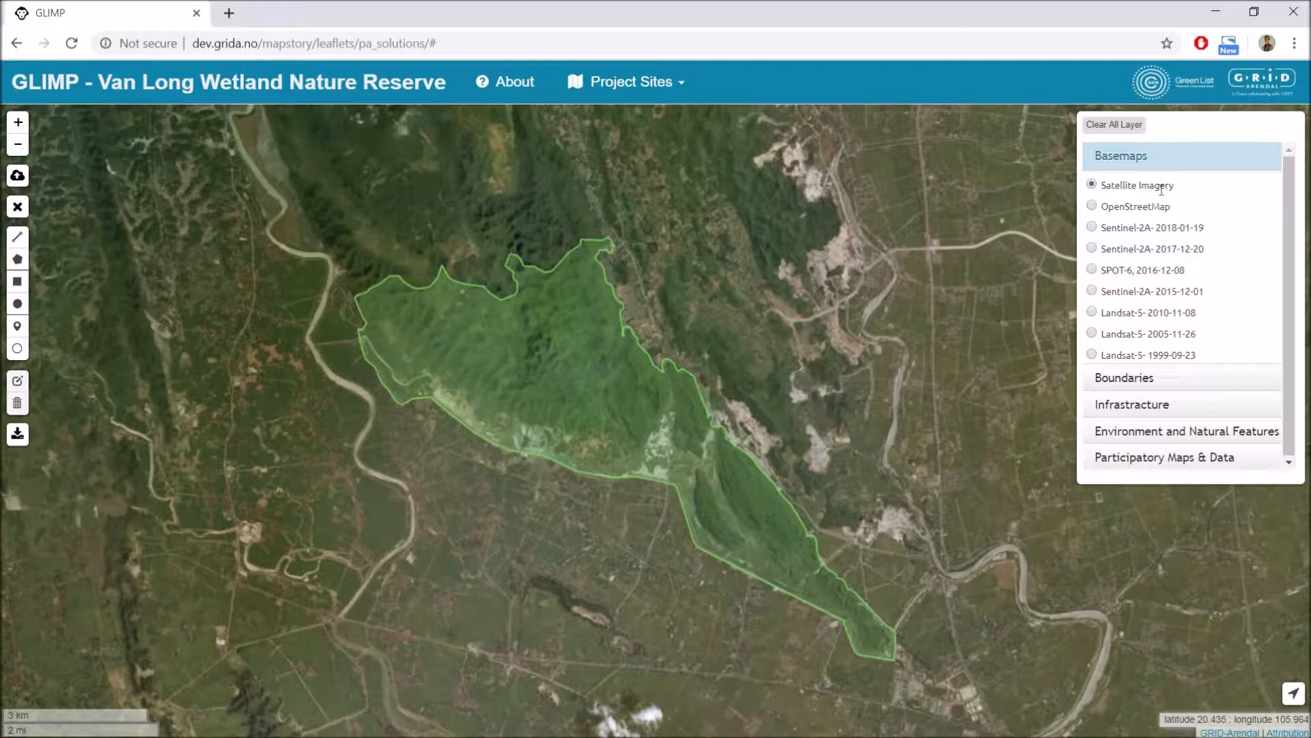
click(1092, 355)
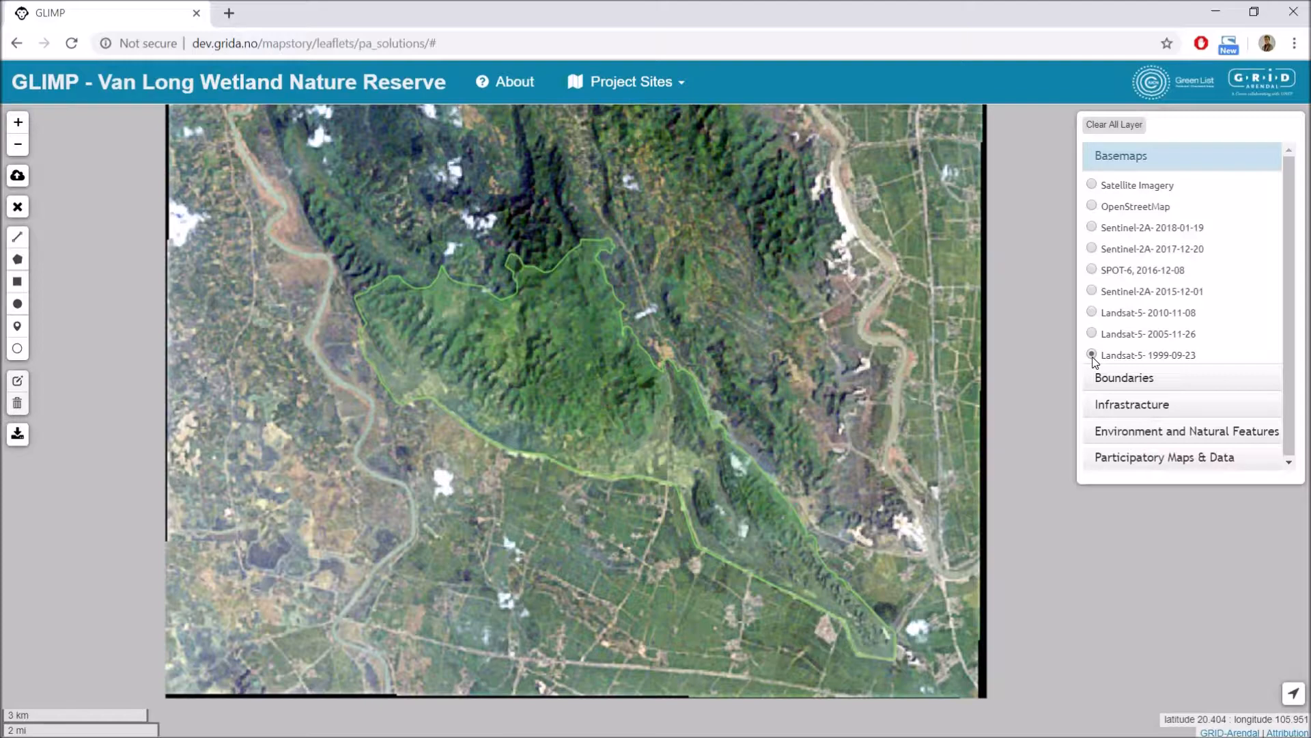
click(1092, 292)
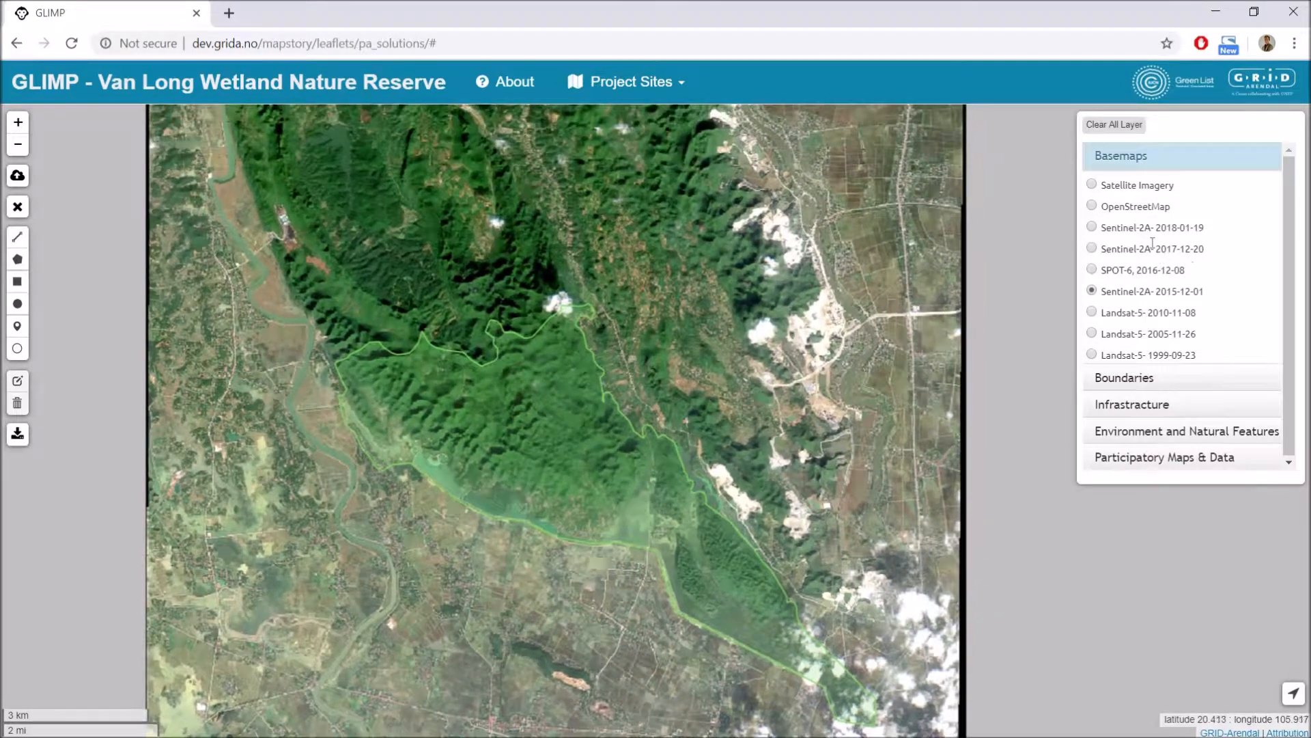
click(1092, 227)
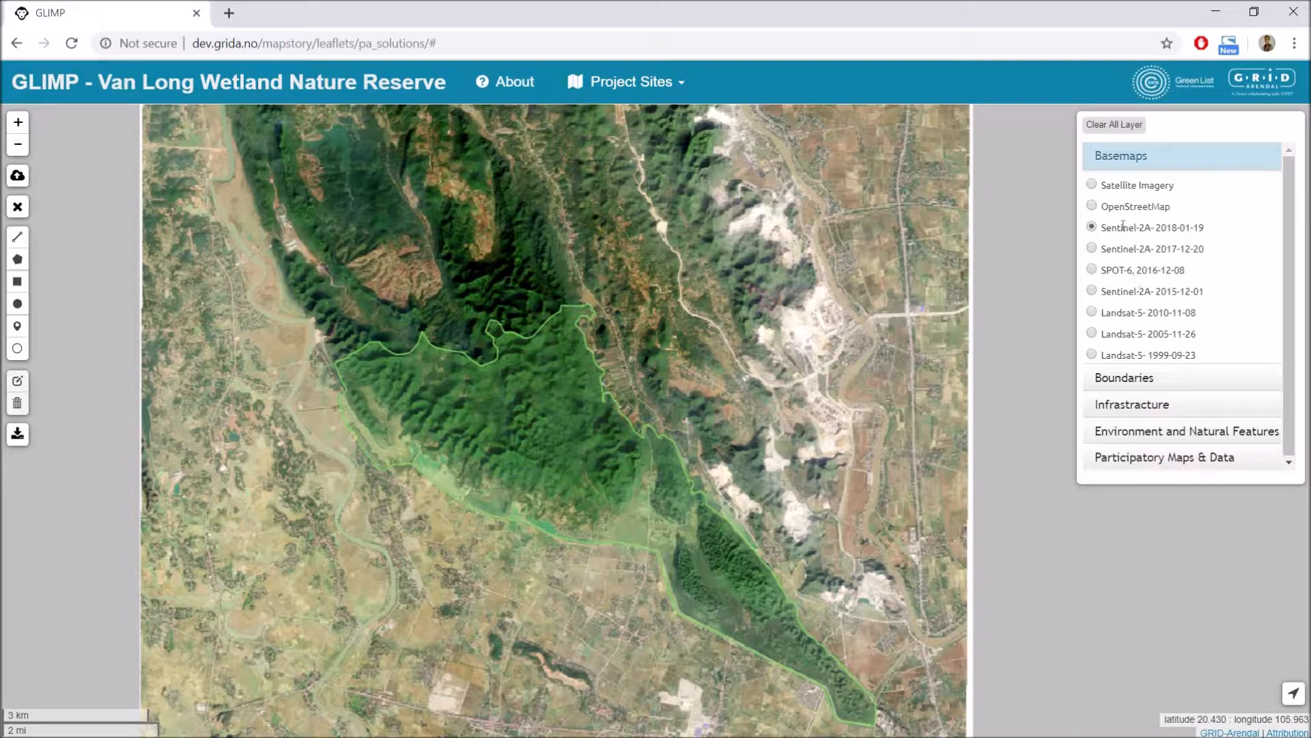
Switch the basemap to OpenStreetMap to examine the area around the reserve, and return to Satellite Imagery.
click(1092, 205)
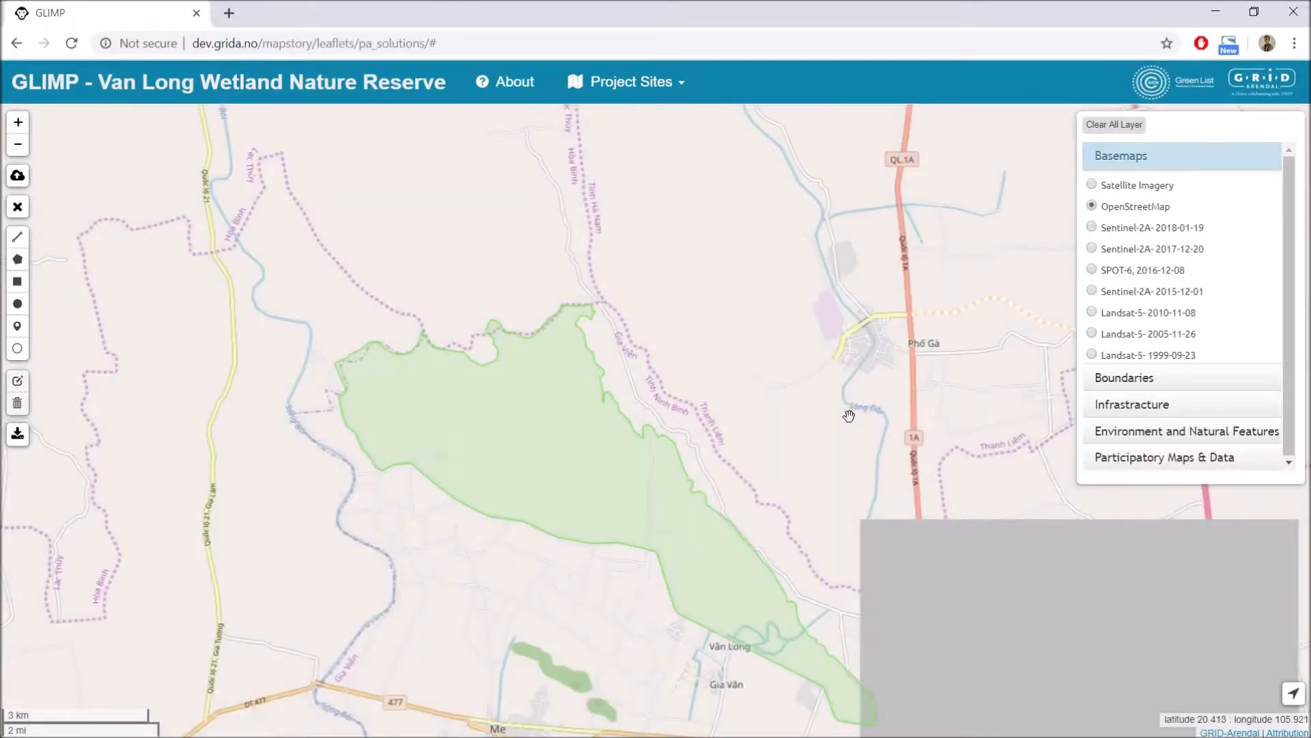
drag(777, 361, 741, 299)
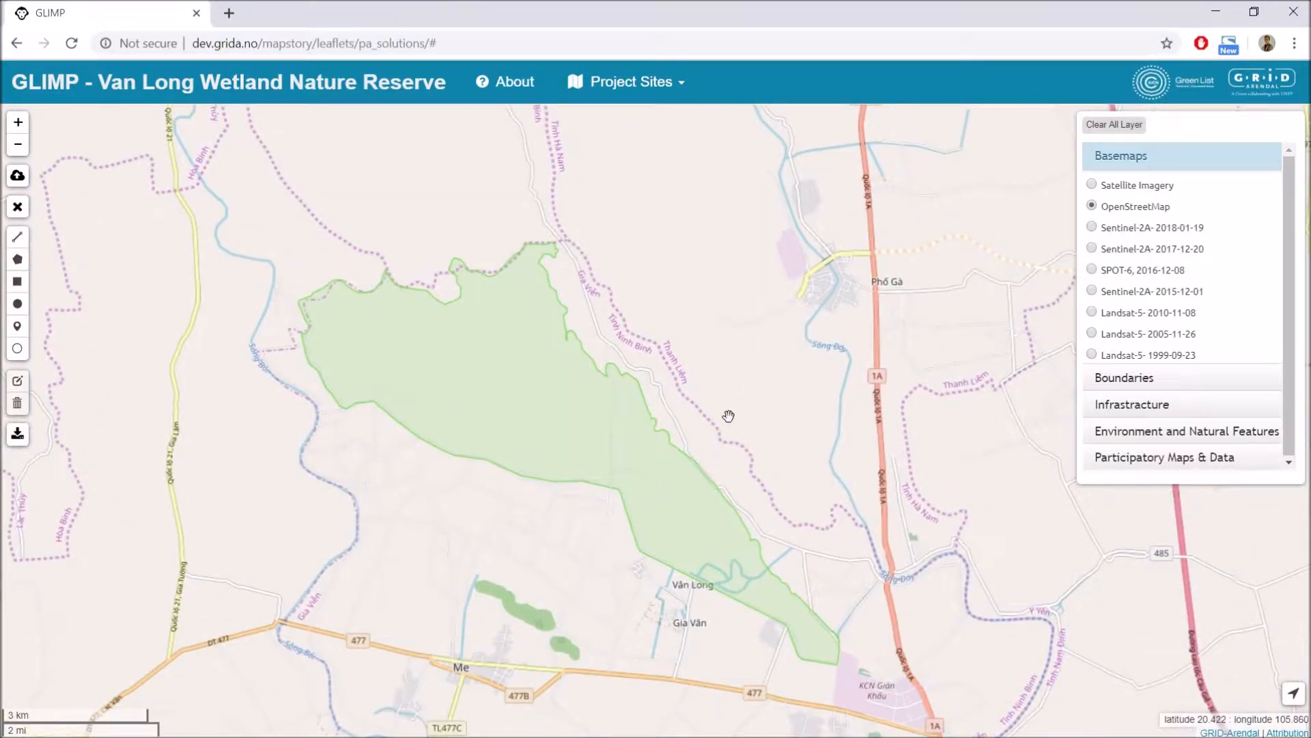
drag(763, 474, 790, 521)
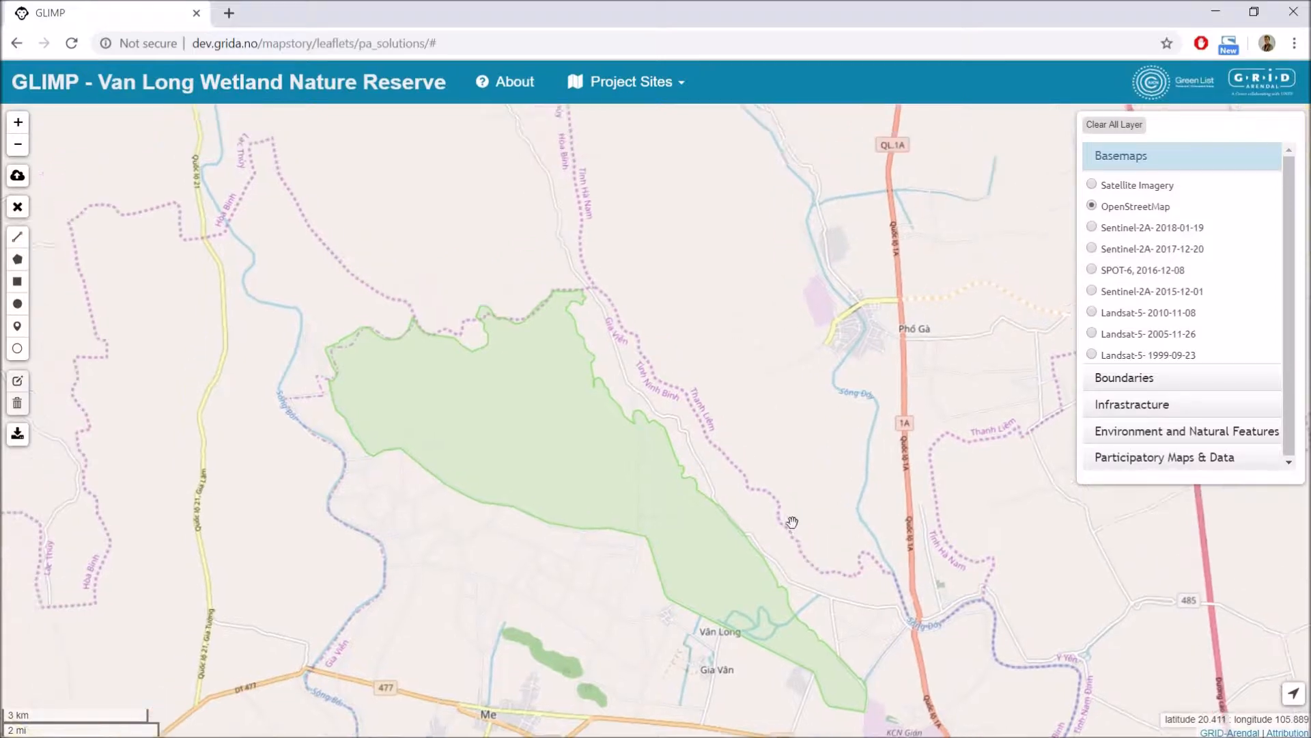
drag(694, 198, 733, 359)
drag(784, 536, 731, 196)
drag(783, 278, 797, 255)
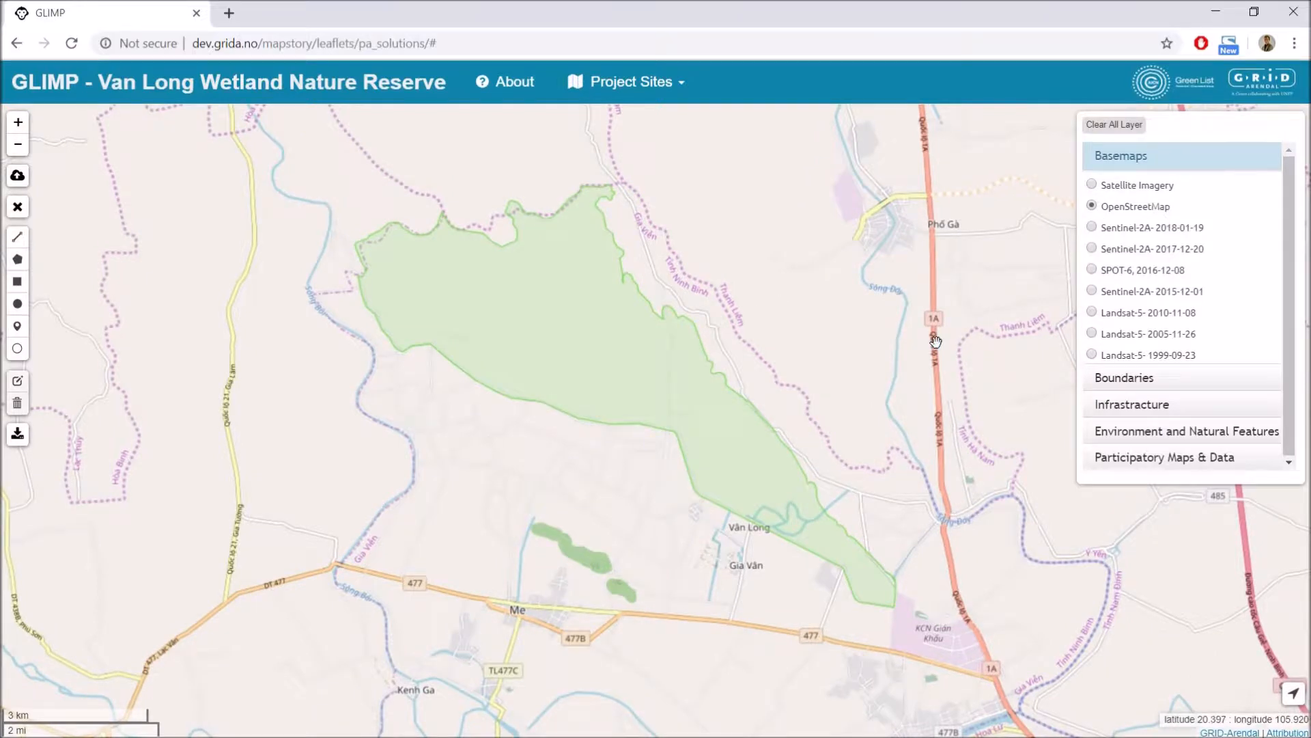
click(1091, 185)
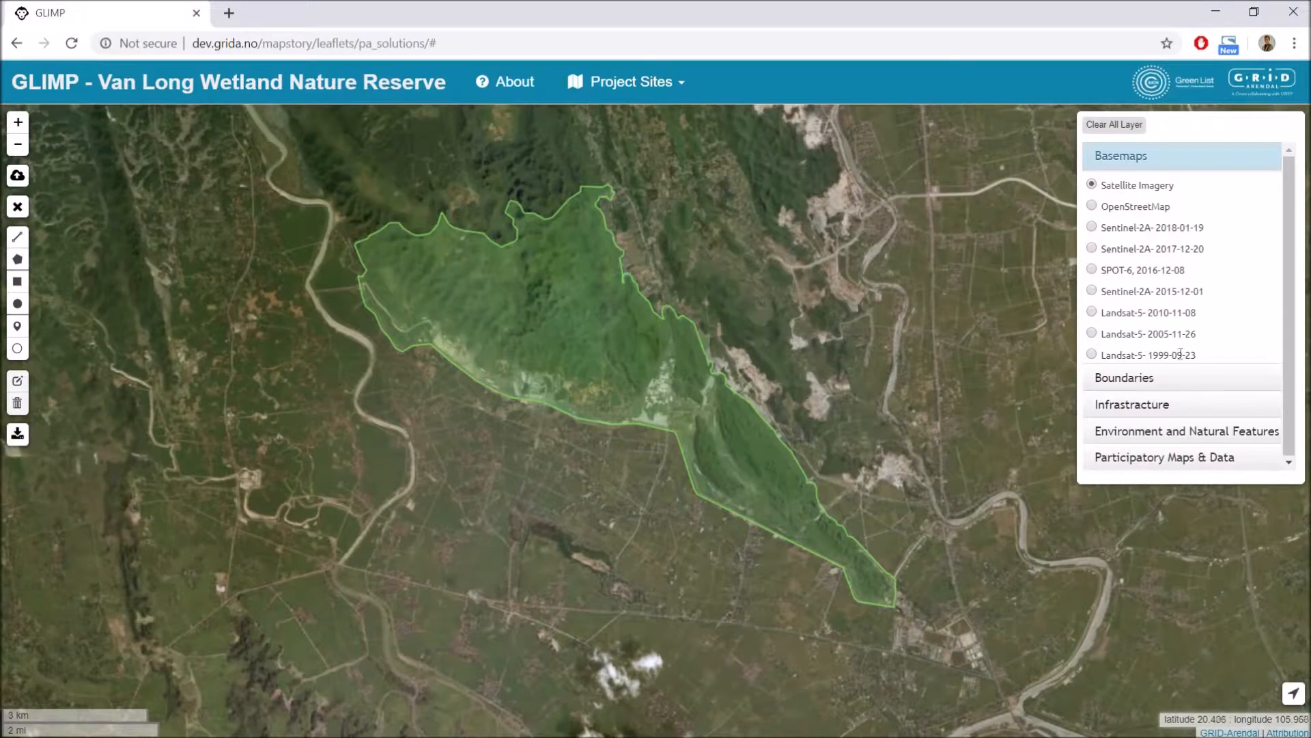
Look through the available layers in the Boundaries and Infrastructure groups.
click(1159, 386)
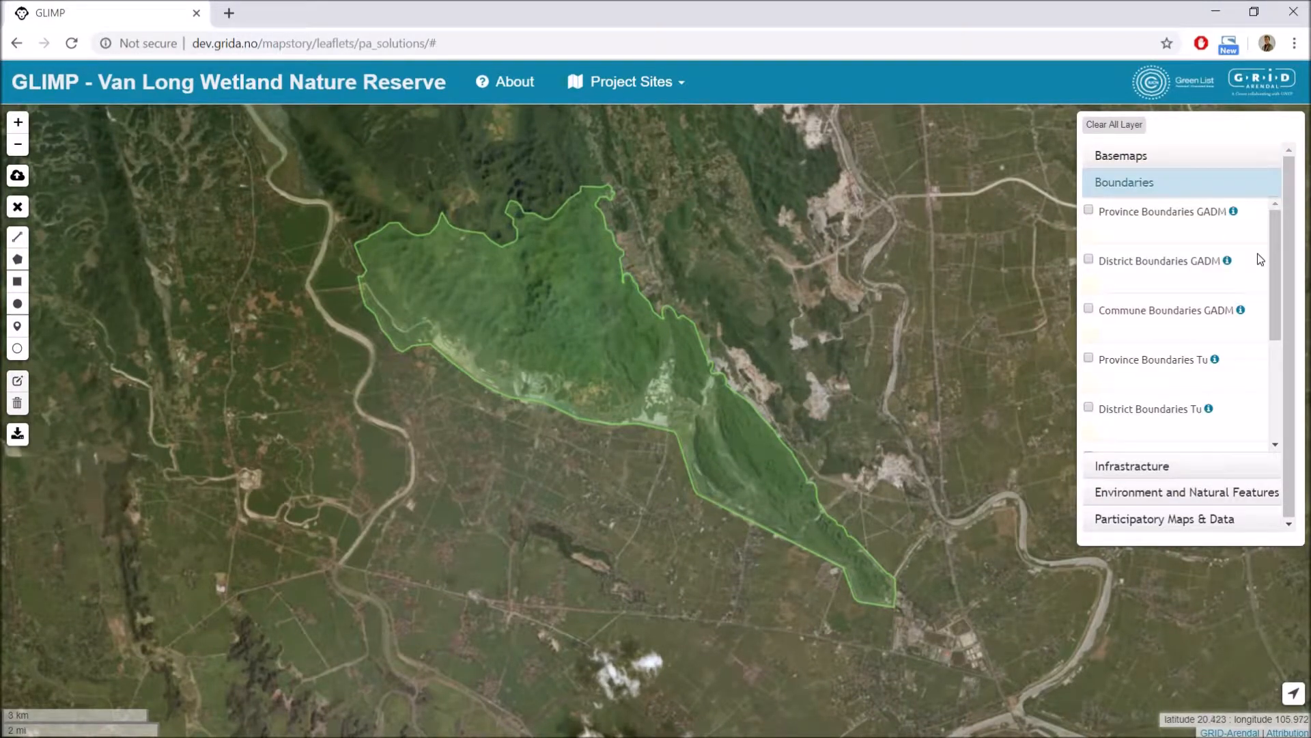
drag(1273, 289, 1275, 356)
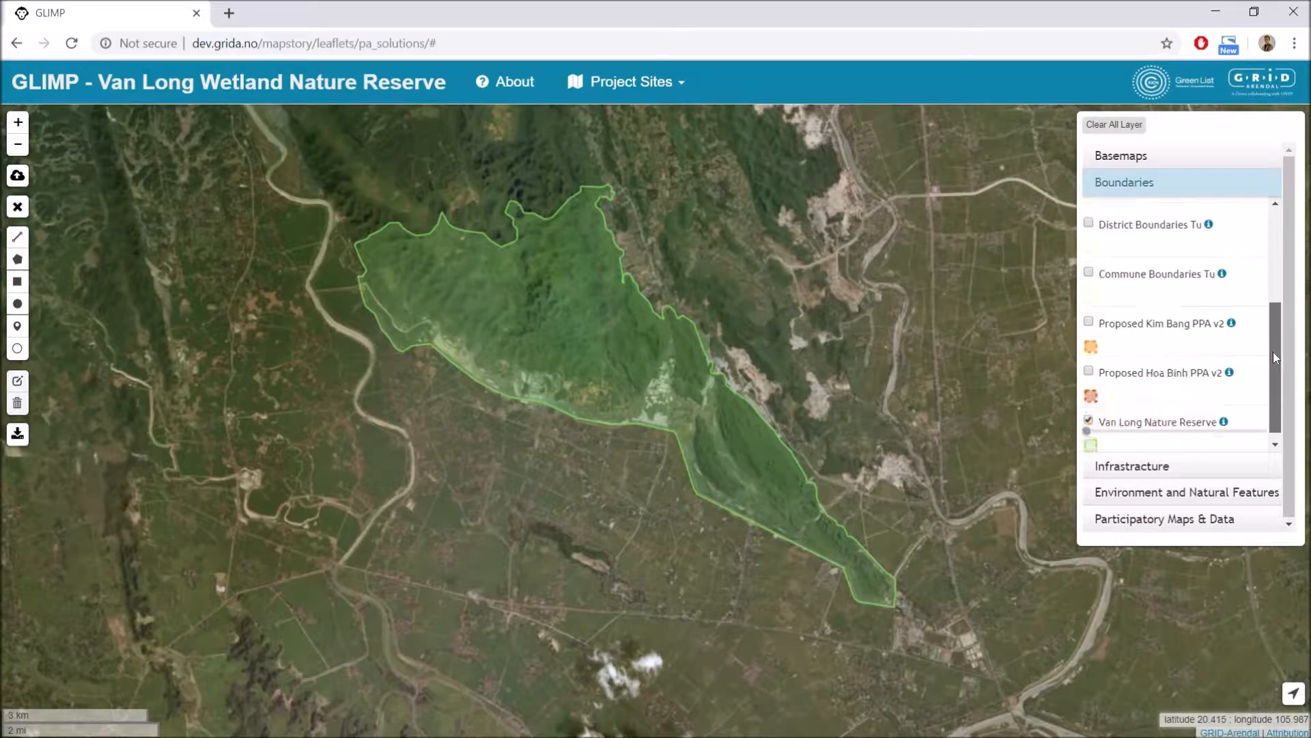
drag(885, 382, 881, 410)
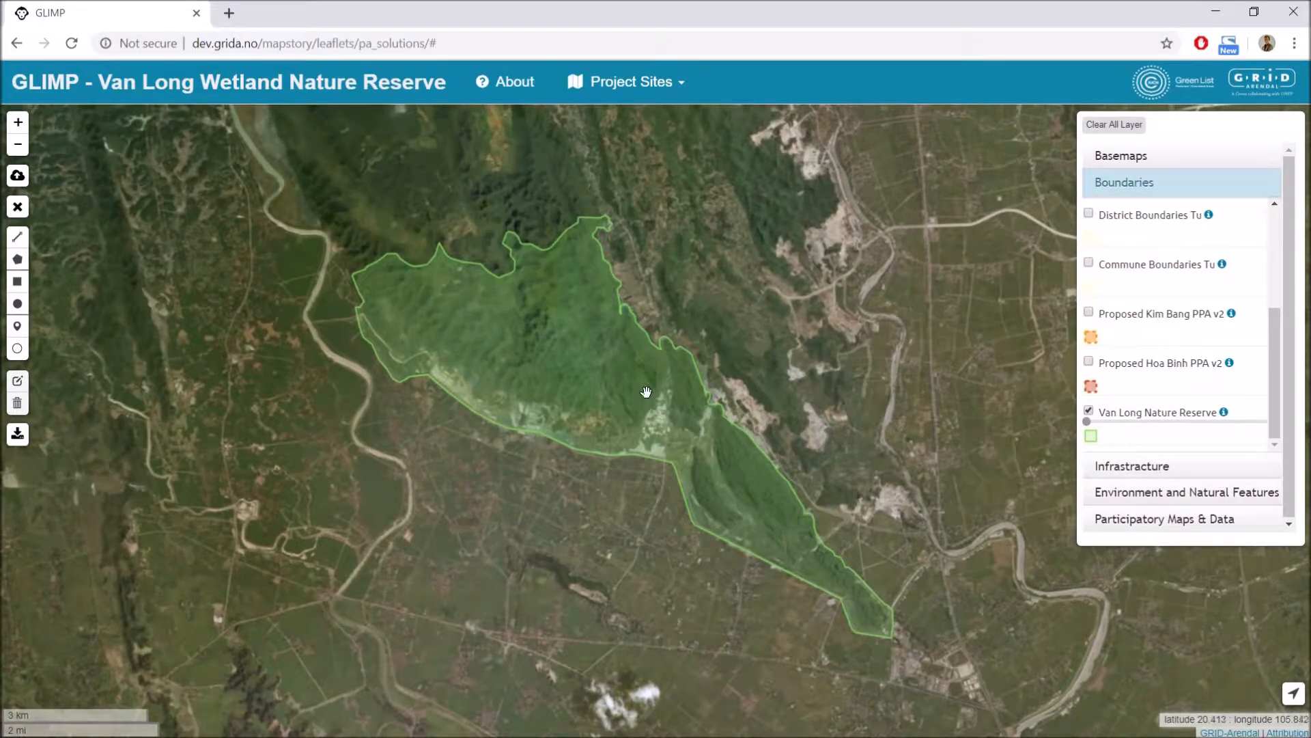
click(1134, 463)
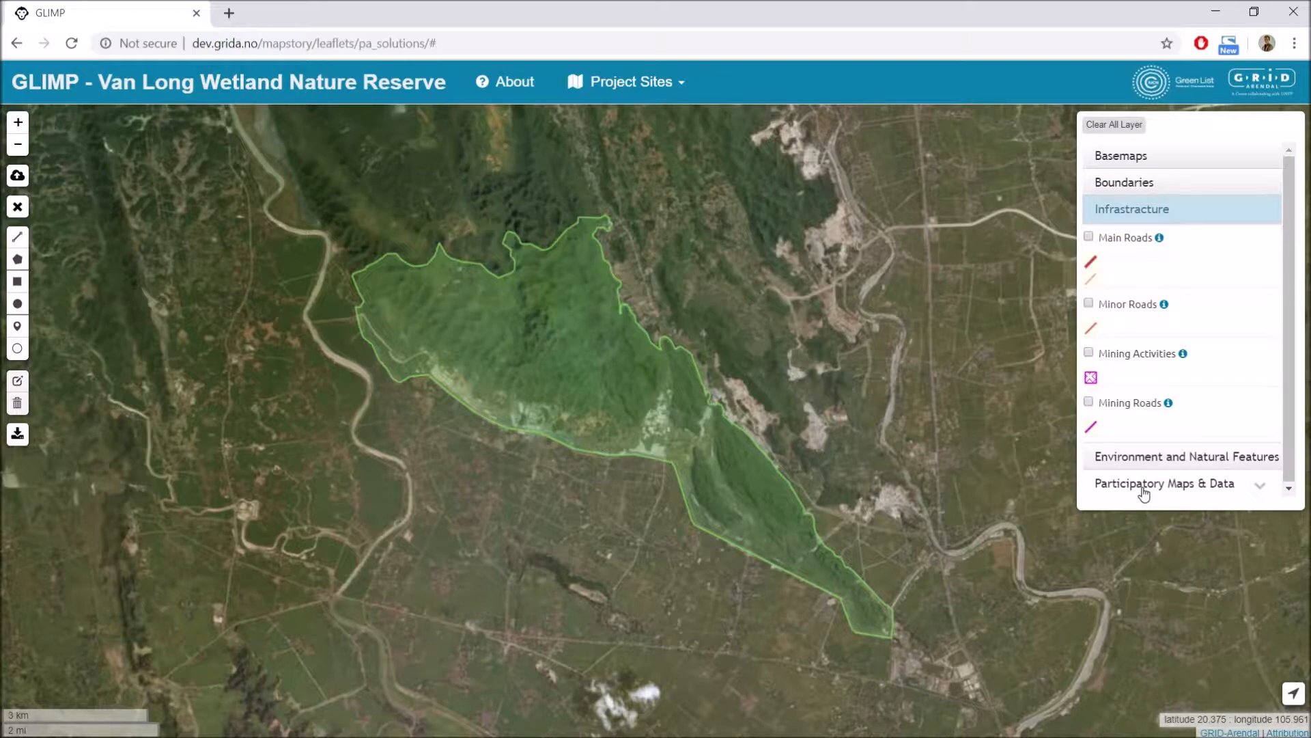
click(1144, 183)
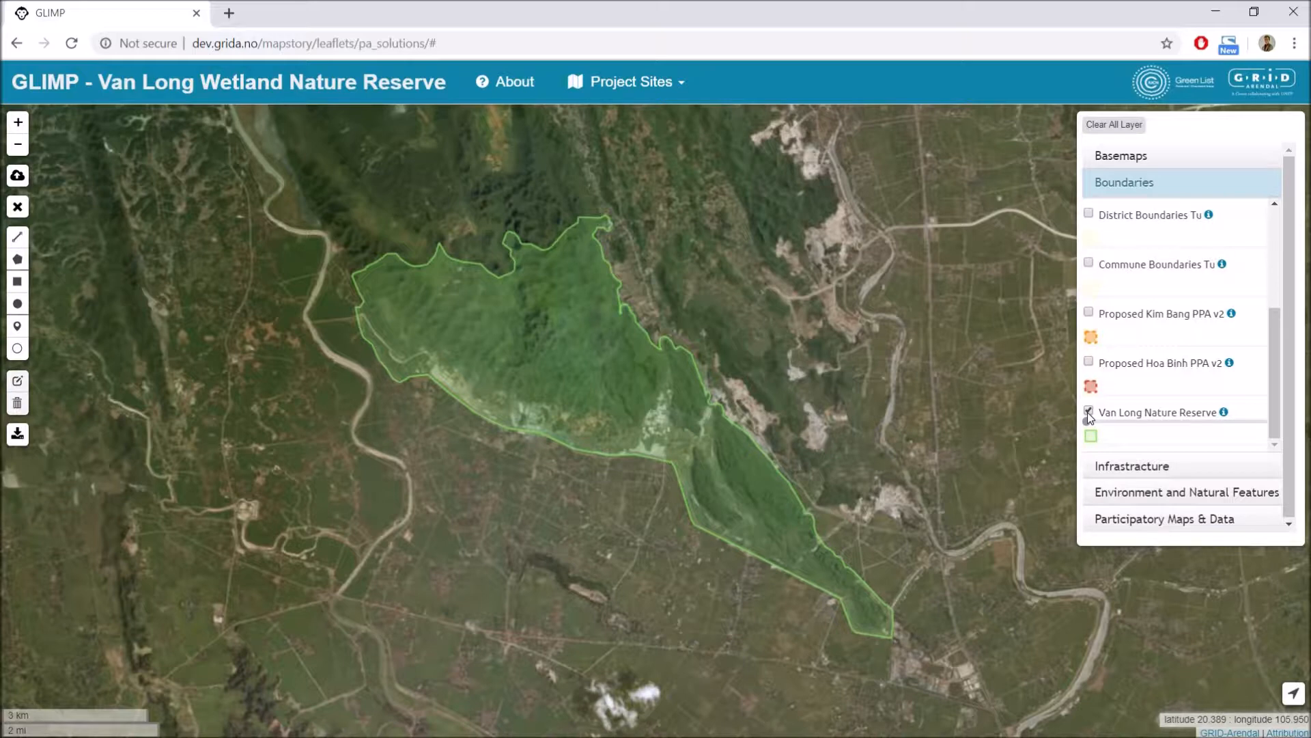
drag(751, 362, 735, 373)
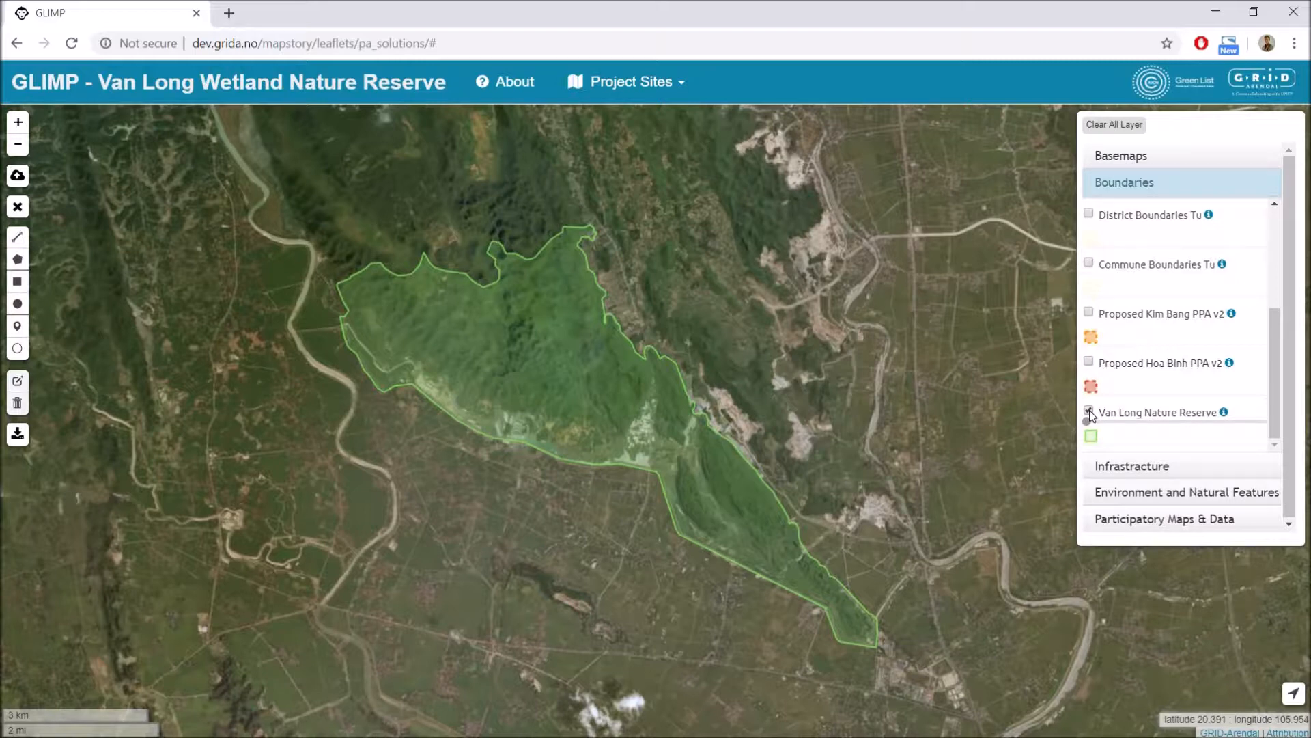
Hide and redisplay the Van Long Nature Reserve layer, and fade it before restoring its full opacity.
click(1089, 409)
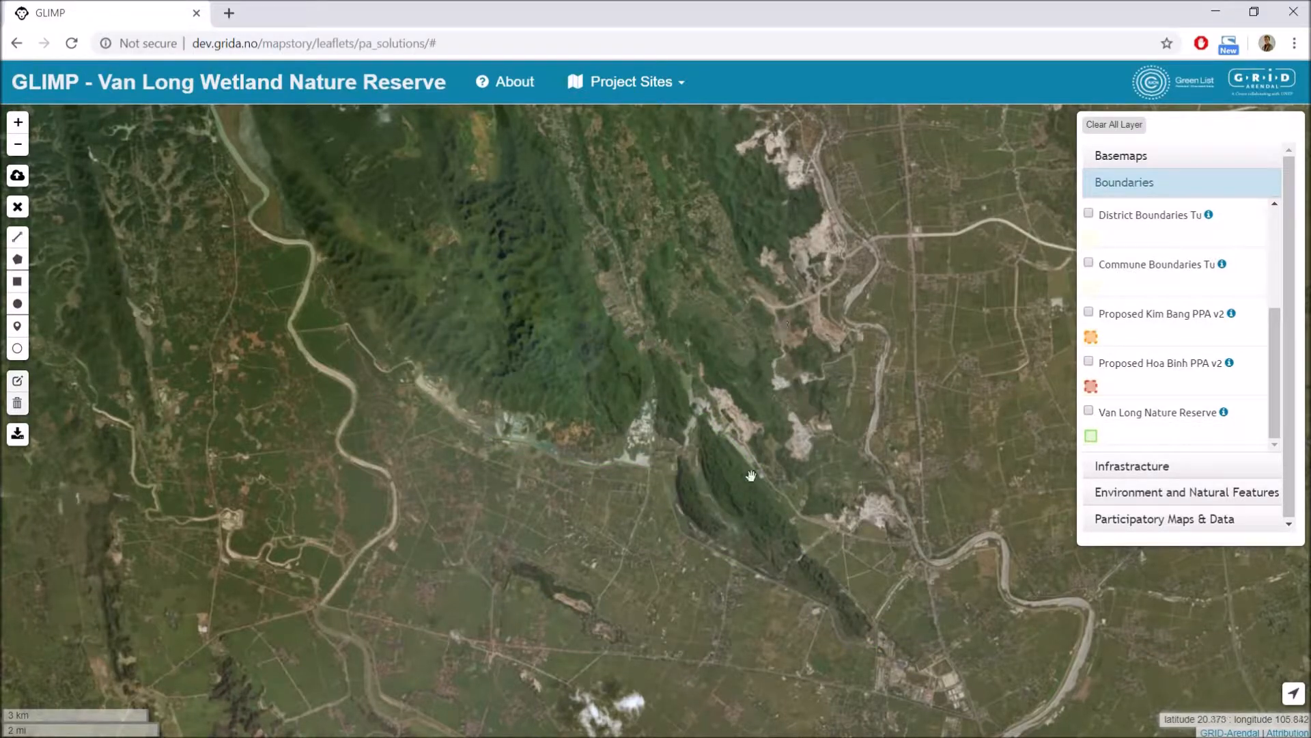
click(1089, 412)
click(1088, 412)
click(1089, 412)
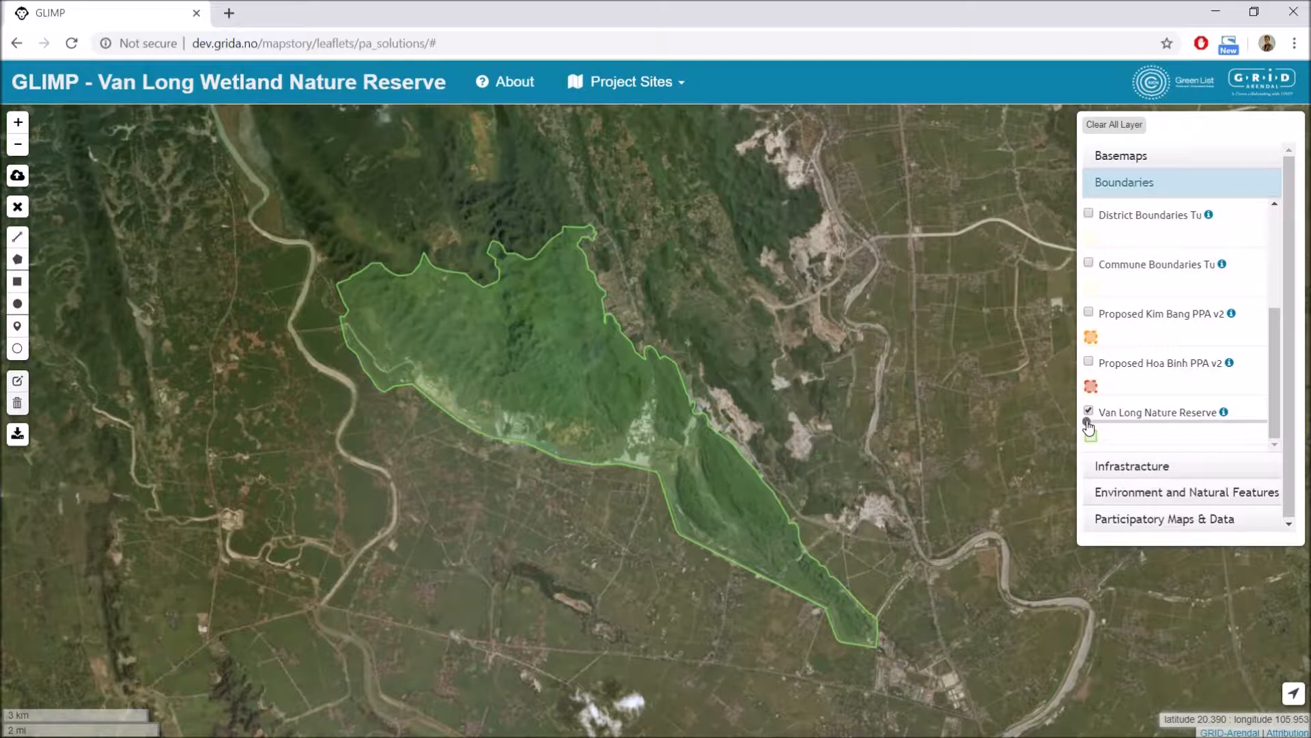
drag(1088, 427, 1207, 428)
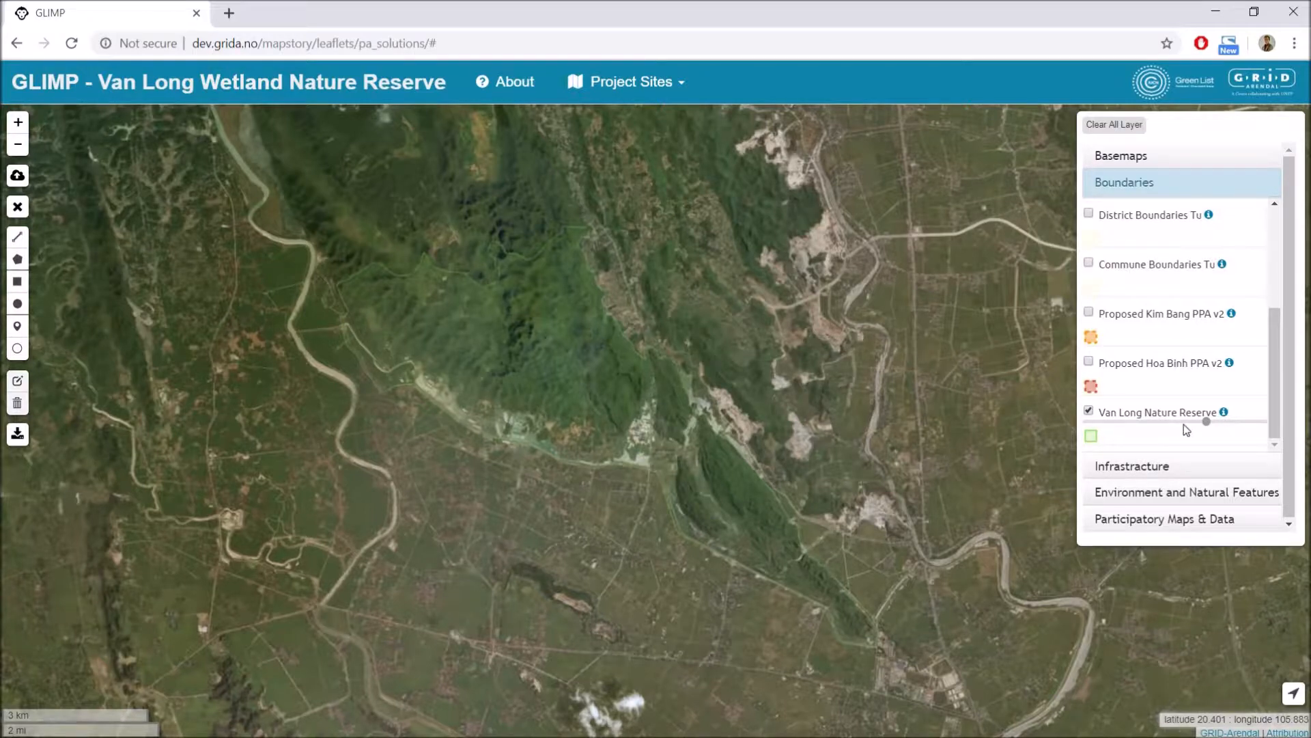
drag(1206, 424, 1087, 423)
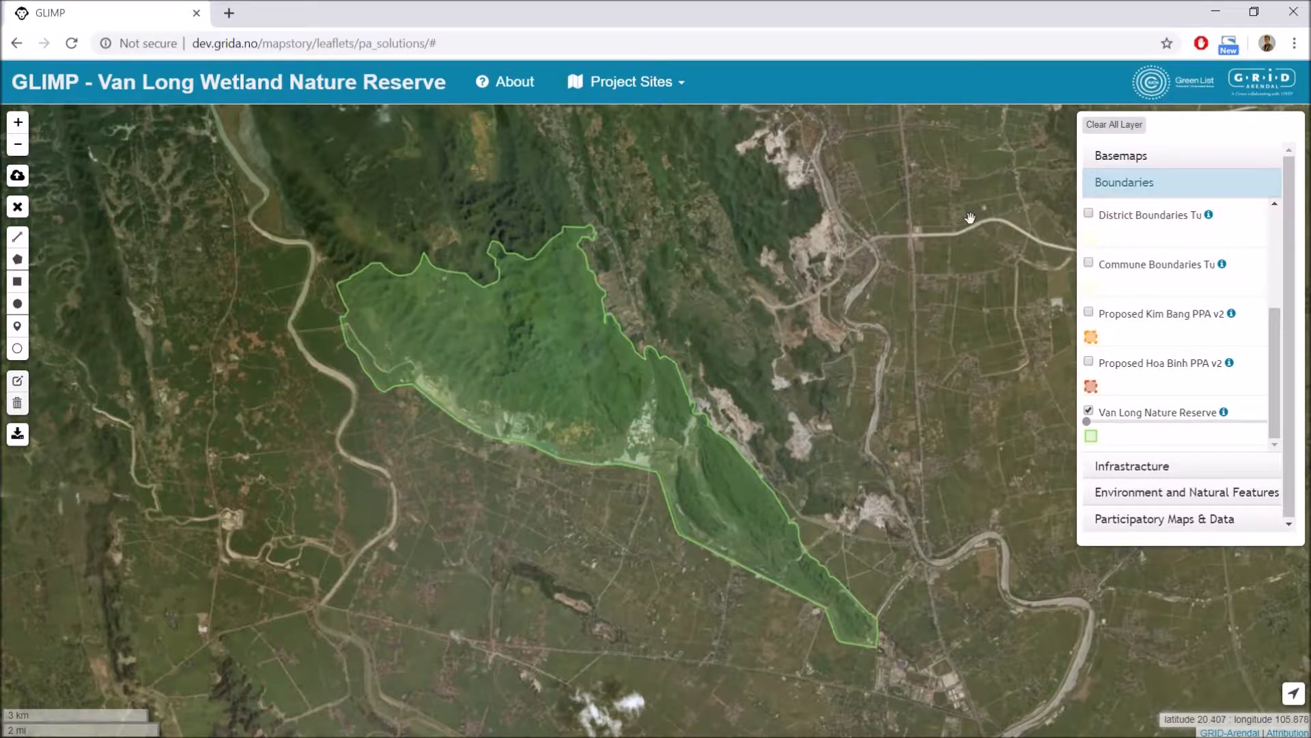
Display the Proposed Hoa Binh PPA v2 and Proposed Kim Bang PPA v2 boundary layers.
click(1089, 360)
click(1088, 311)
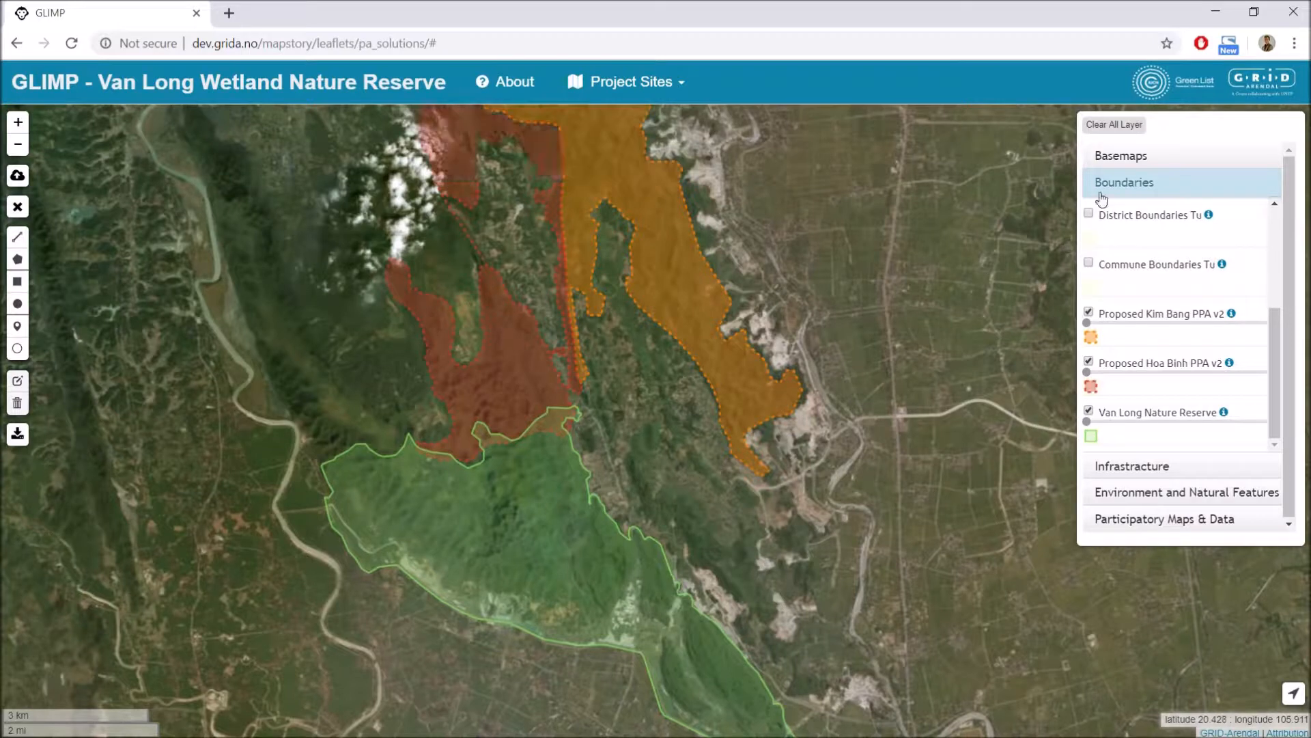
Clear all layers from the map and turn the Satellite Imagery basemap back on.
click(1112, 127)
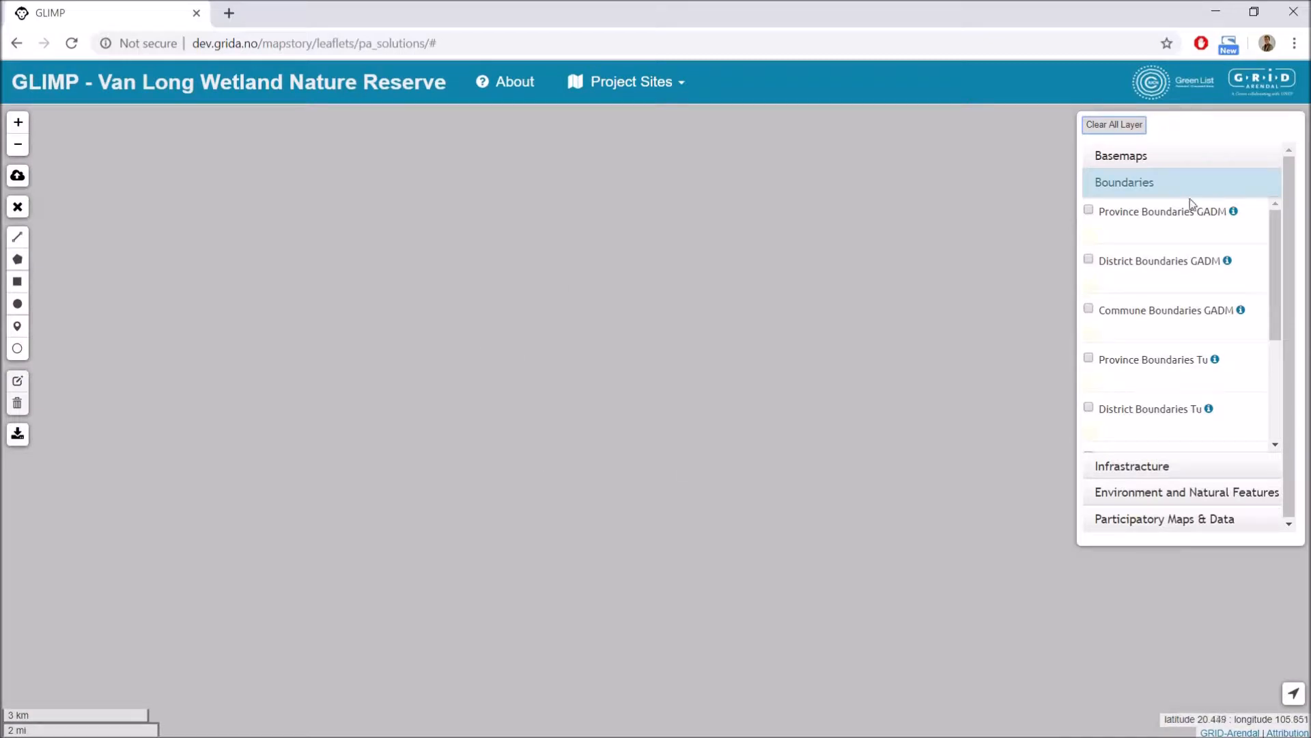
click(1140, 163)
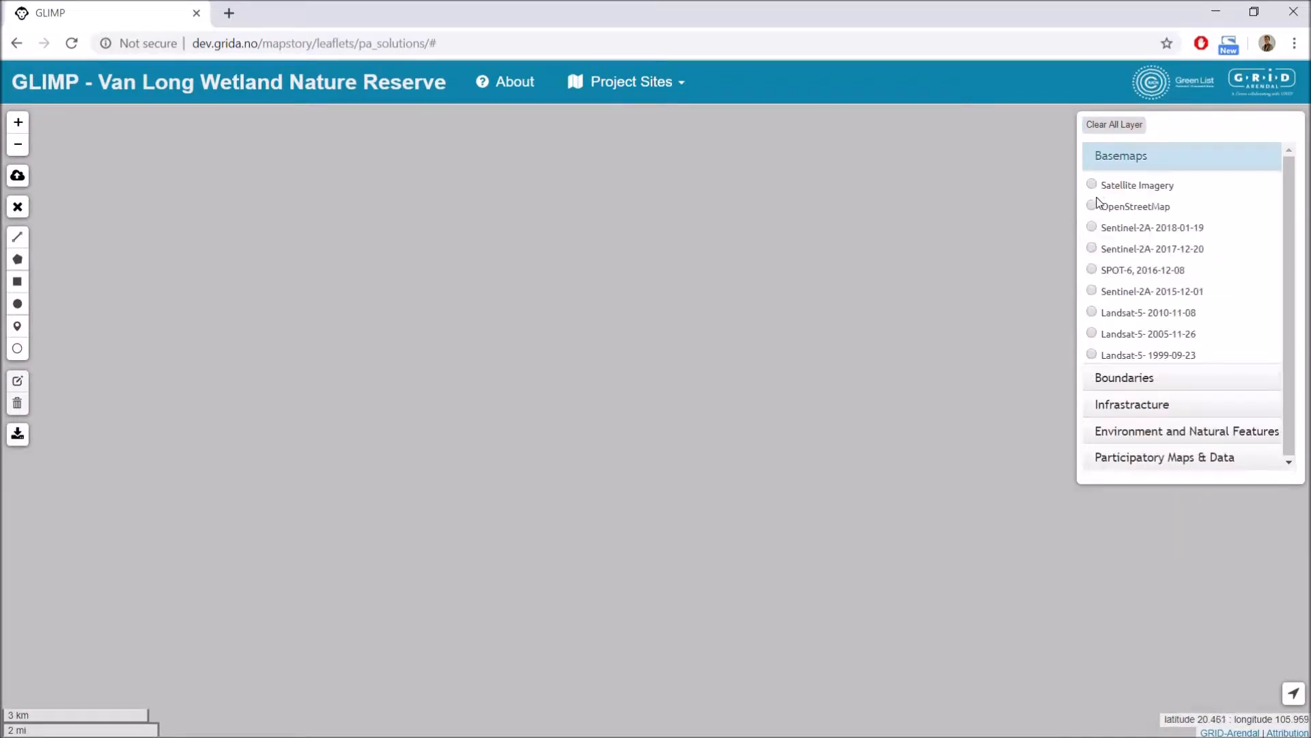
click(1139, 317)
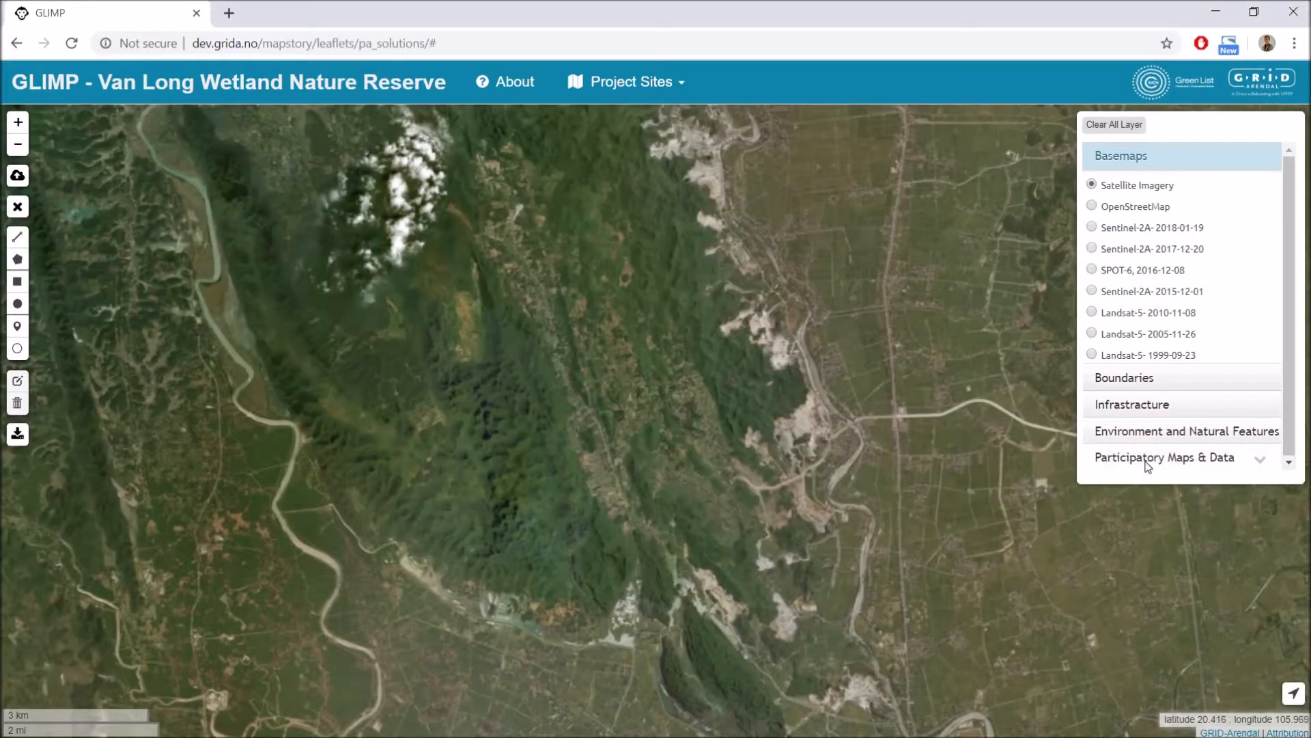
Display the Villages layer from the Participatory Maps & Data group.
click(1154, 457)
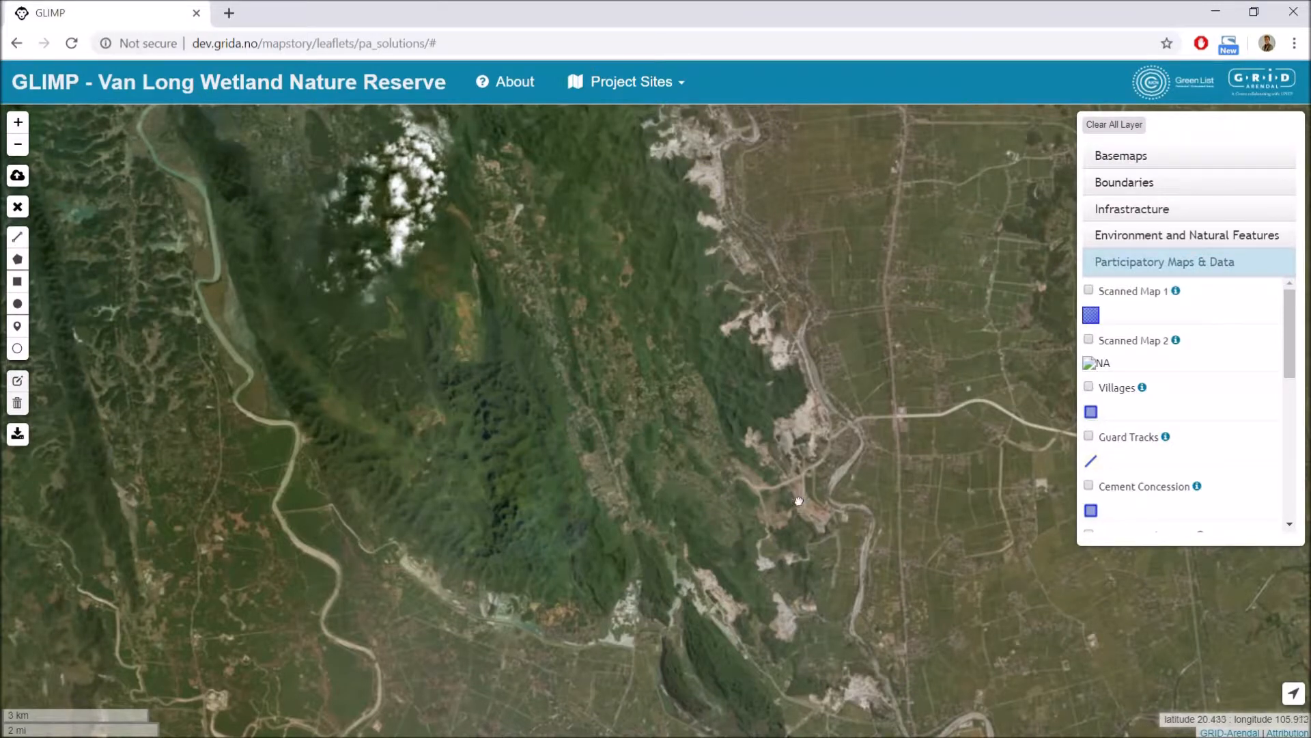
drag(802, 455, 810, 374)
scroll(1280, 362, down, 2)
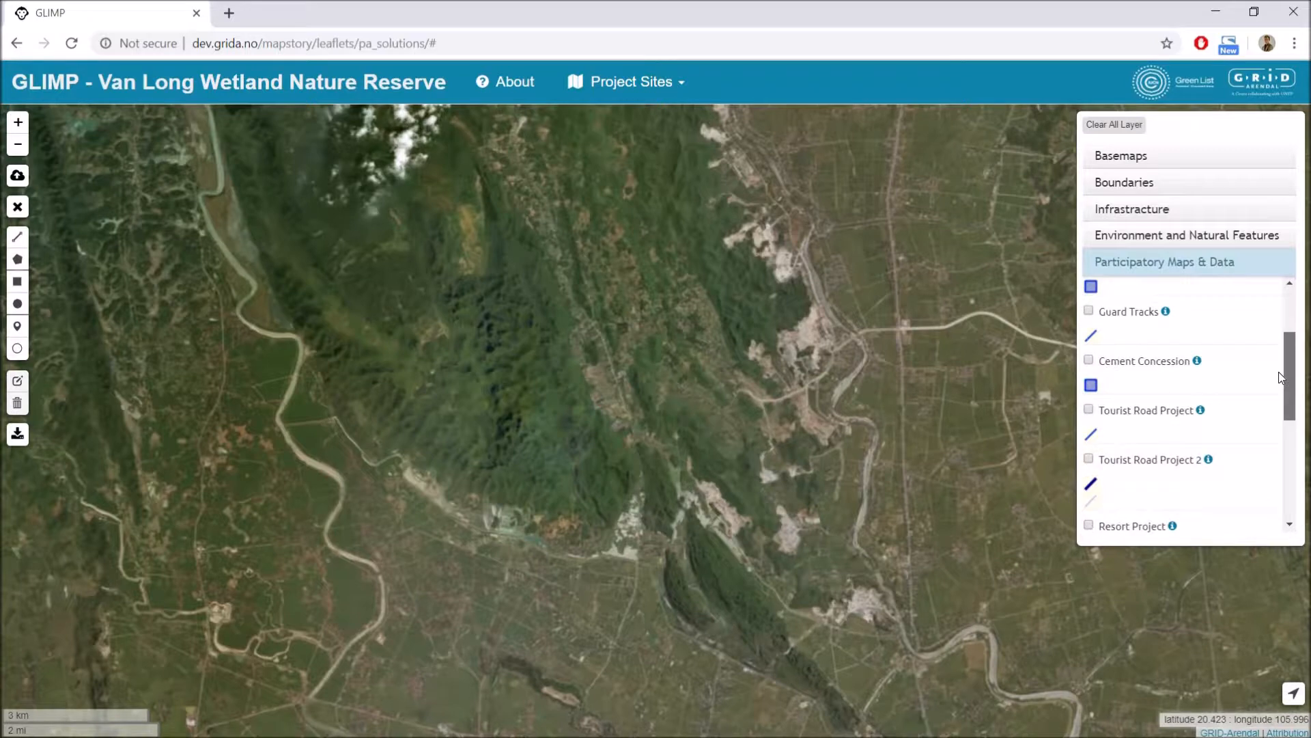
scroll(1278, 371, up, 1)
click(1088, 283)
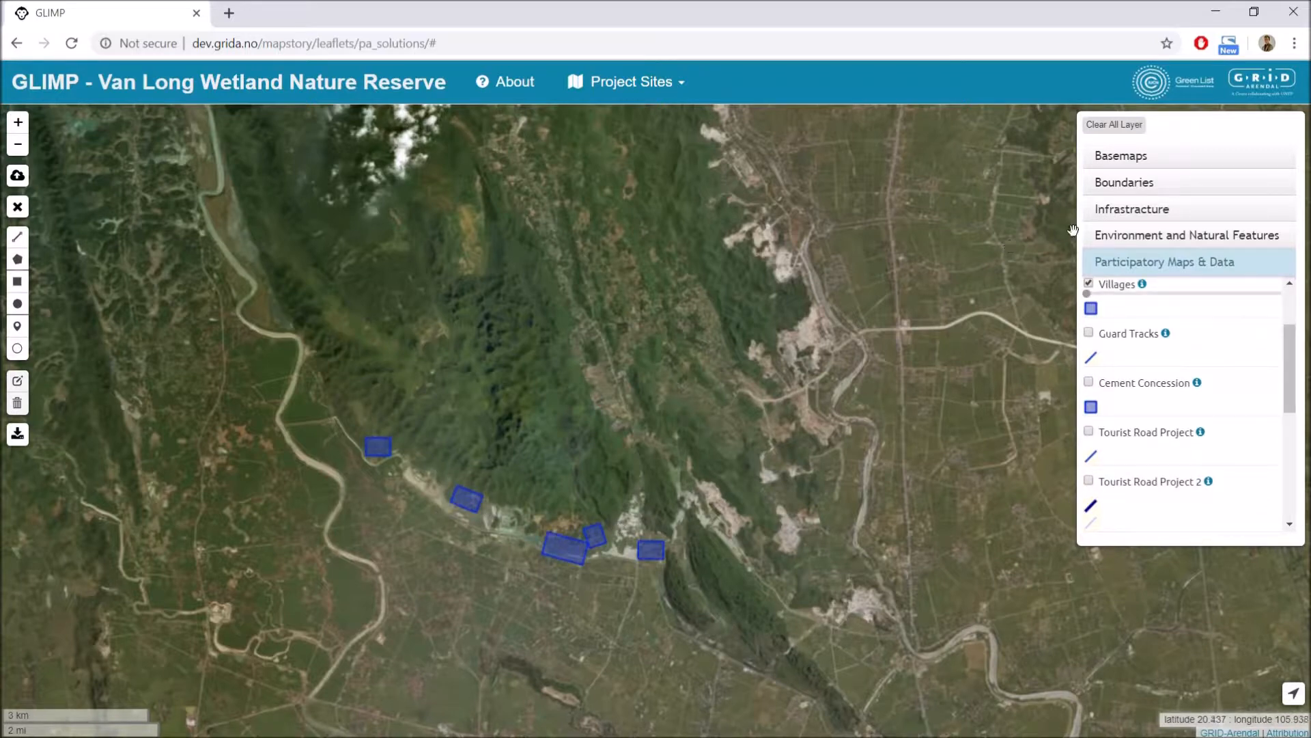
Display the Van Long Nature Reserve layer from the Boundaries group.
click(1160, 182)
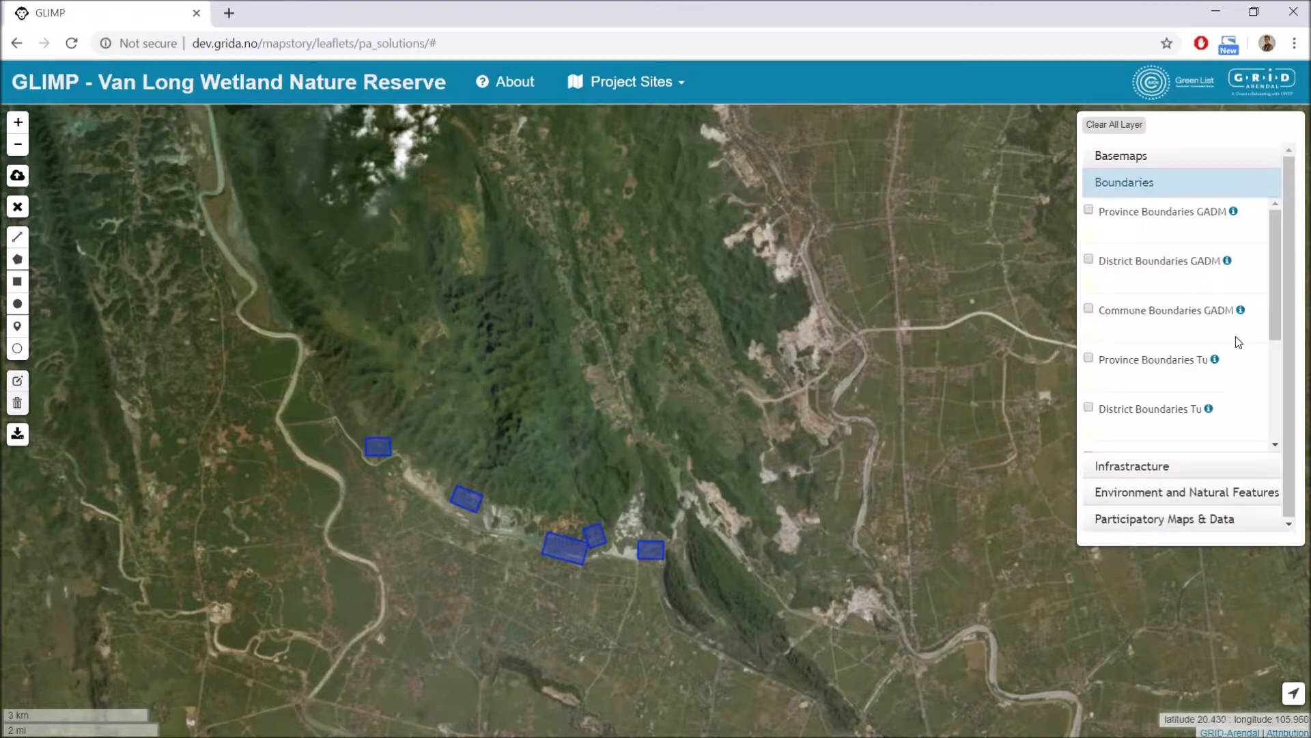
scroll(1147, 430, down, 3)
scroll(1147, 434, down, 1)
click(1089, 410)
Display the Guard Tracks participatory layer and inspect the tracks within the reserve.
click(1165, 519)
drag(1290, 349, 1289, 349)
click(1089, 331)
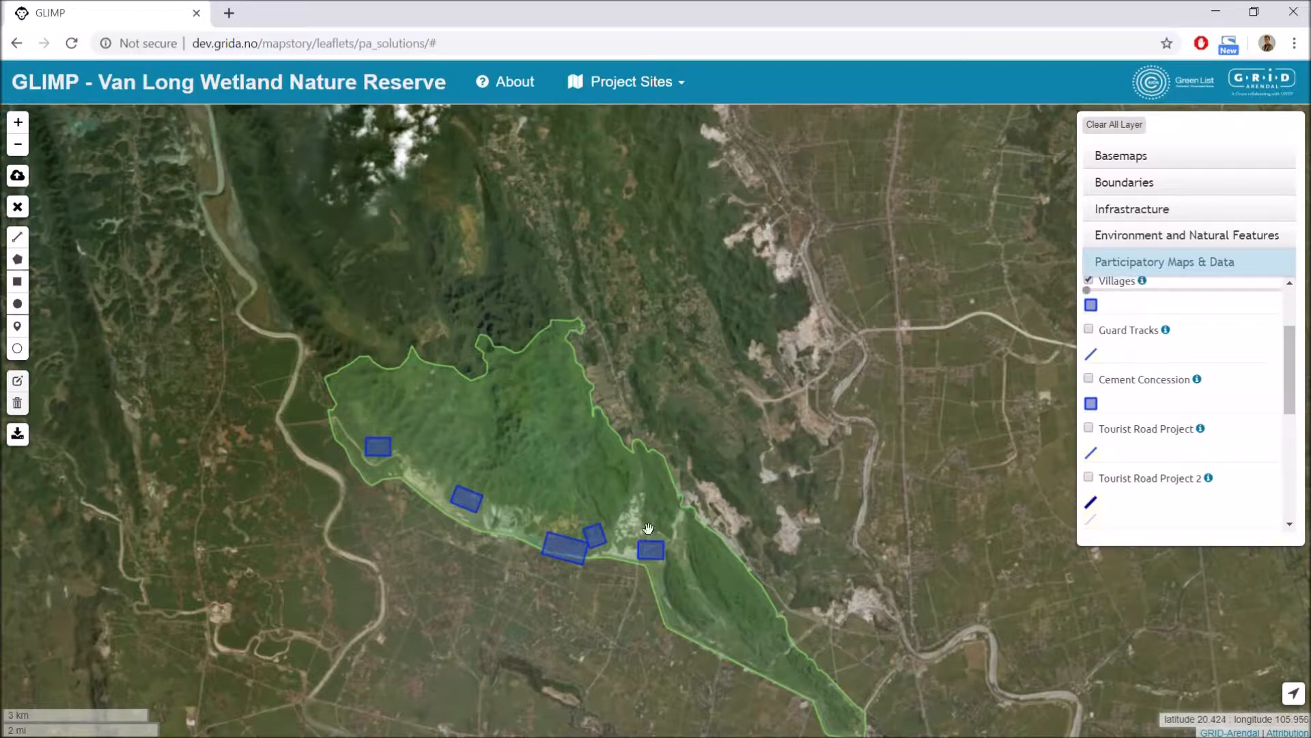
scroll(517, 478, up, 2)
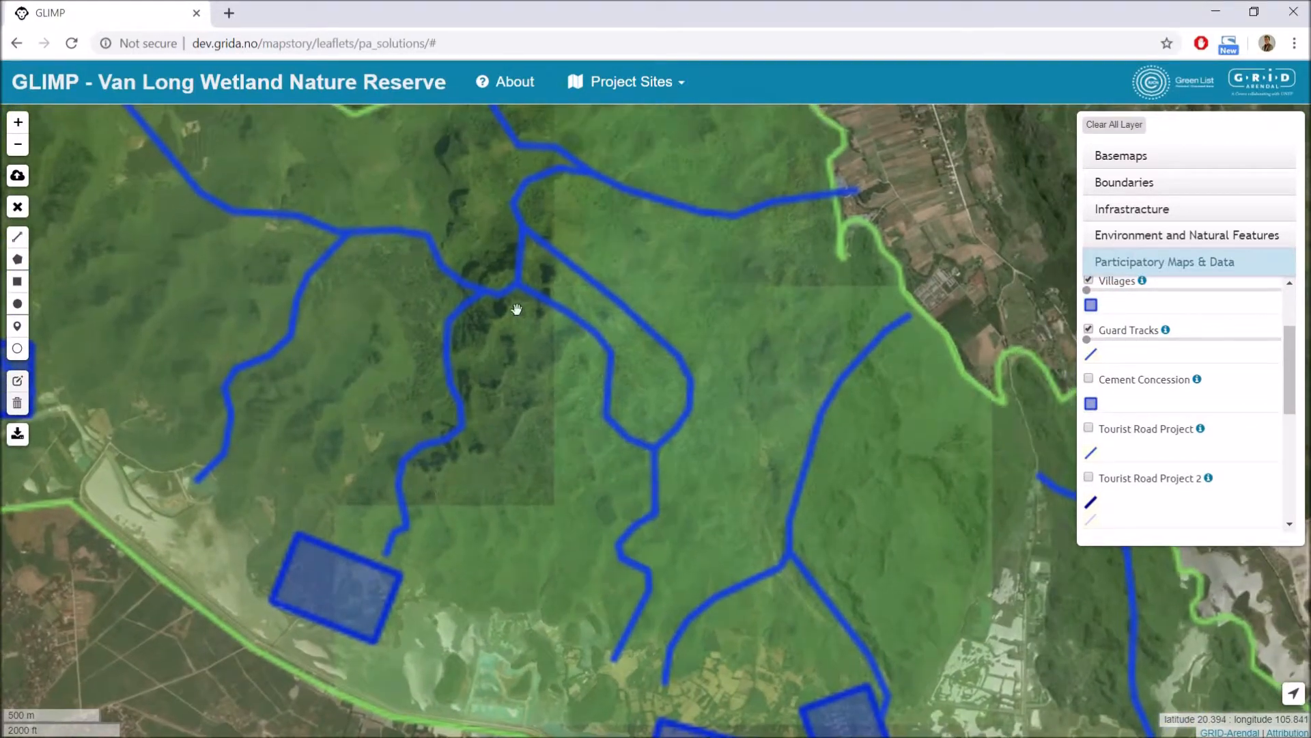
drag(771, 318, 601, 223)
scroll(683, 442, down, 3)
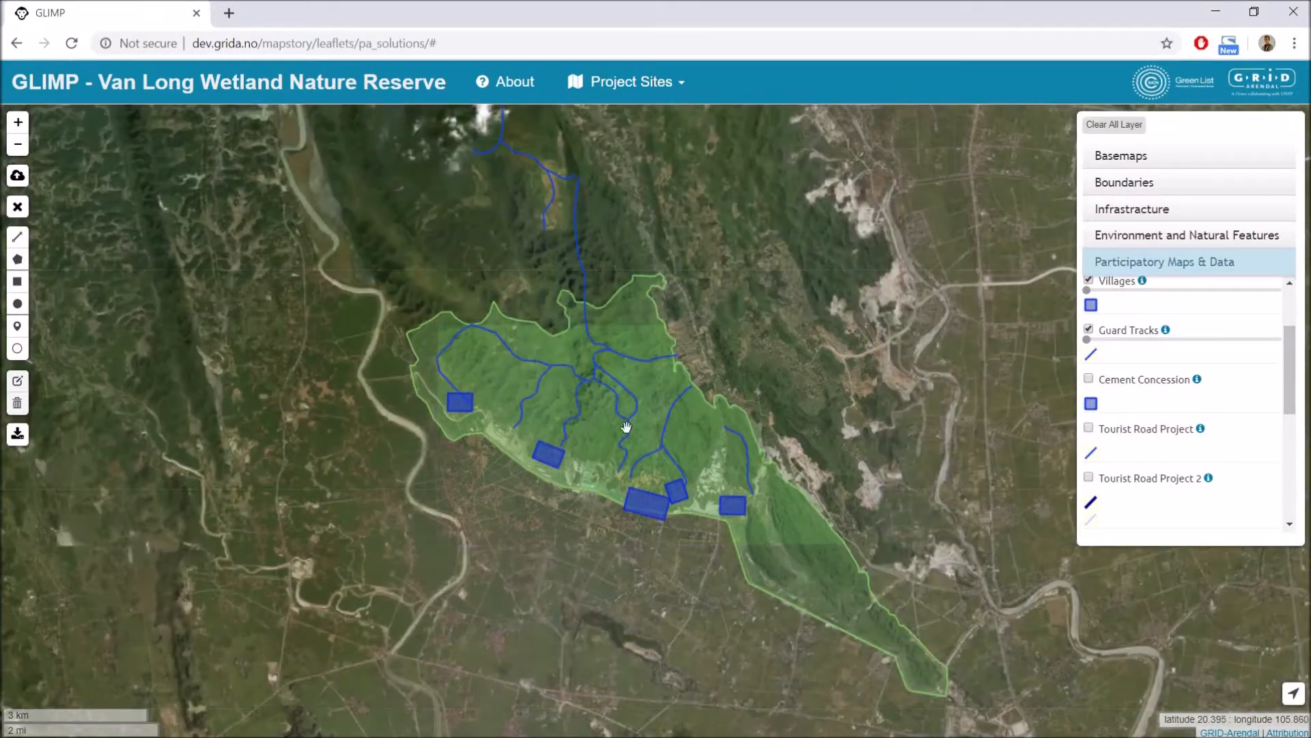
Display the Tourist Road Project 2 layer and follow the road's route north of the reserve.
drag(702, 413, 674, 558)
drag(857, 520, 837, 561)
click(1089, 476)
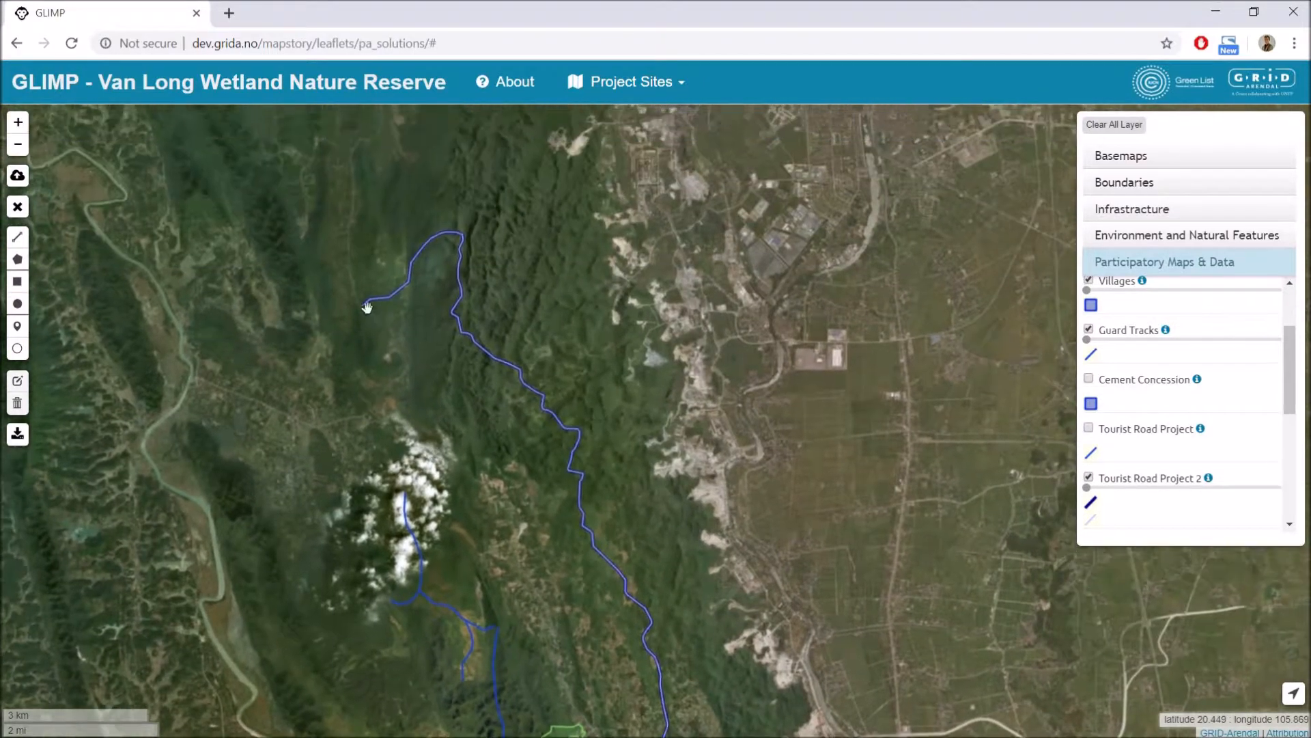
drag(690, 536, 663, 464)
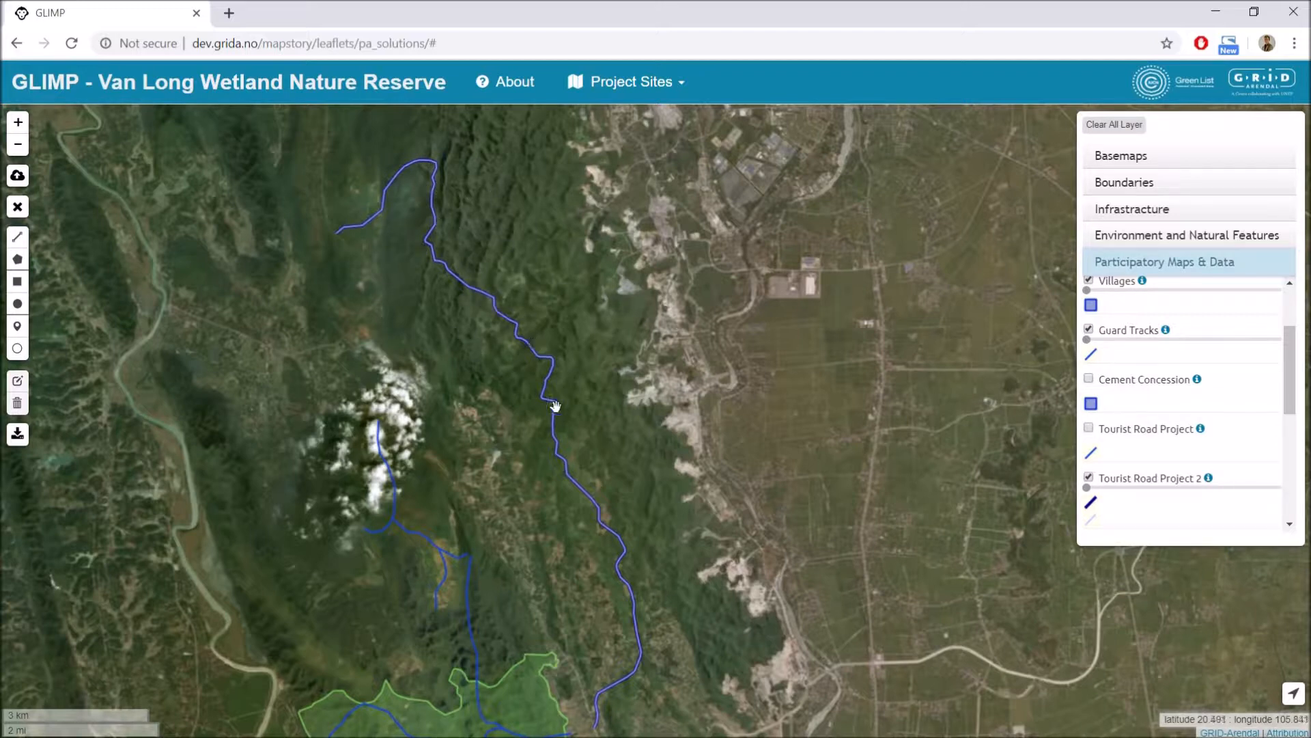
drag(642, 469, 643, 434)
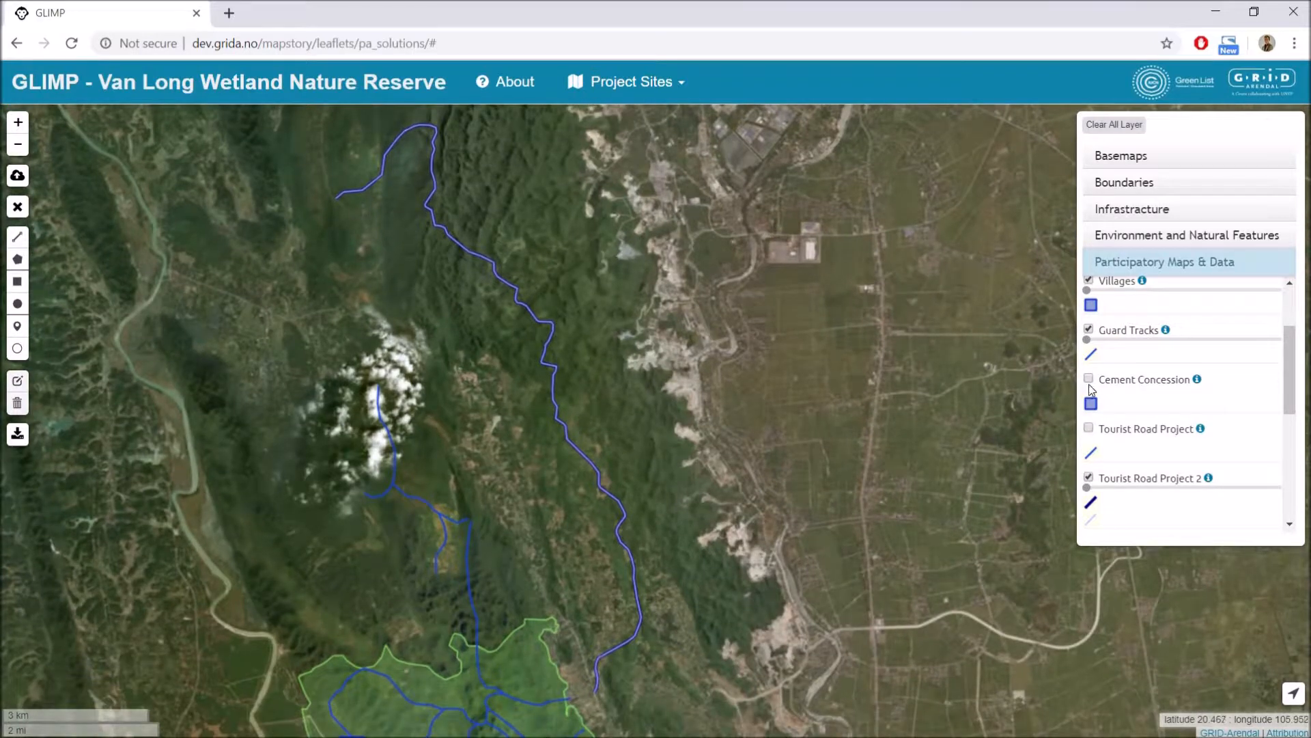
Display the Cement Concession, Resort Project and Golf Course layers from the participatory data.
mouse_move(803, 453)
mouse_down()
mouse_move(761, 419)
mouse_move(738, 421)
mouse_up()
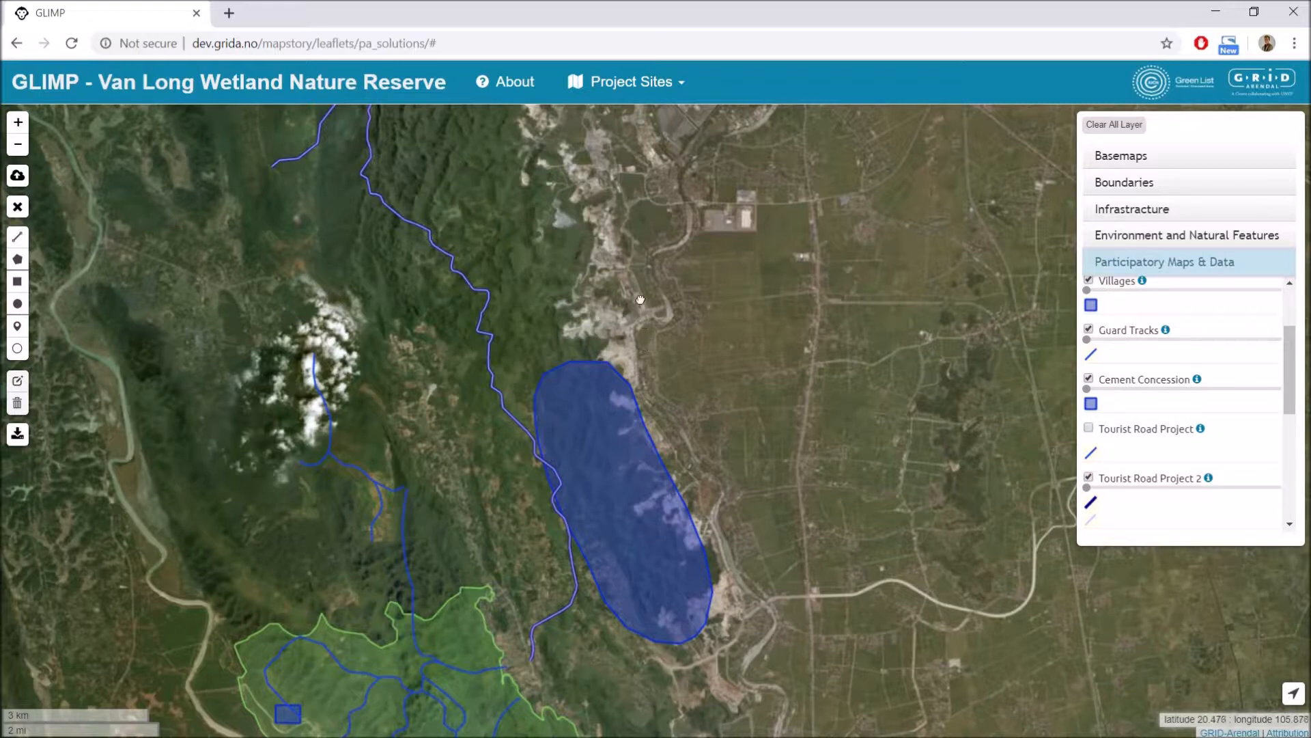
drag(602, 330, 599, 304)
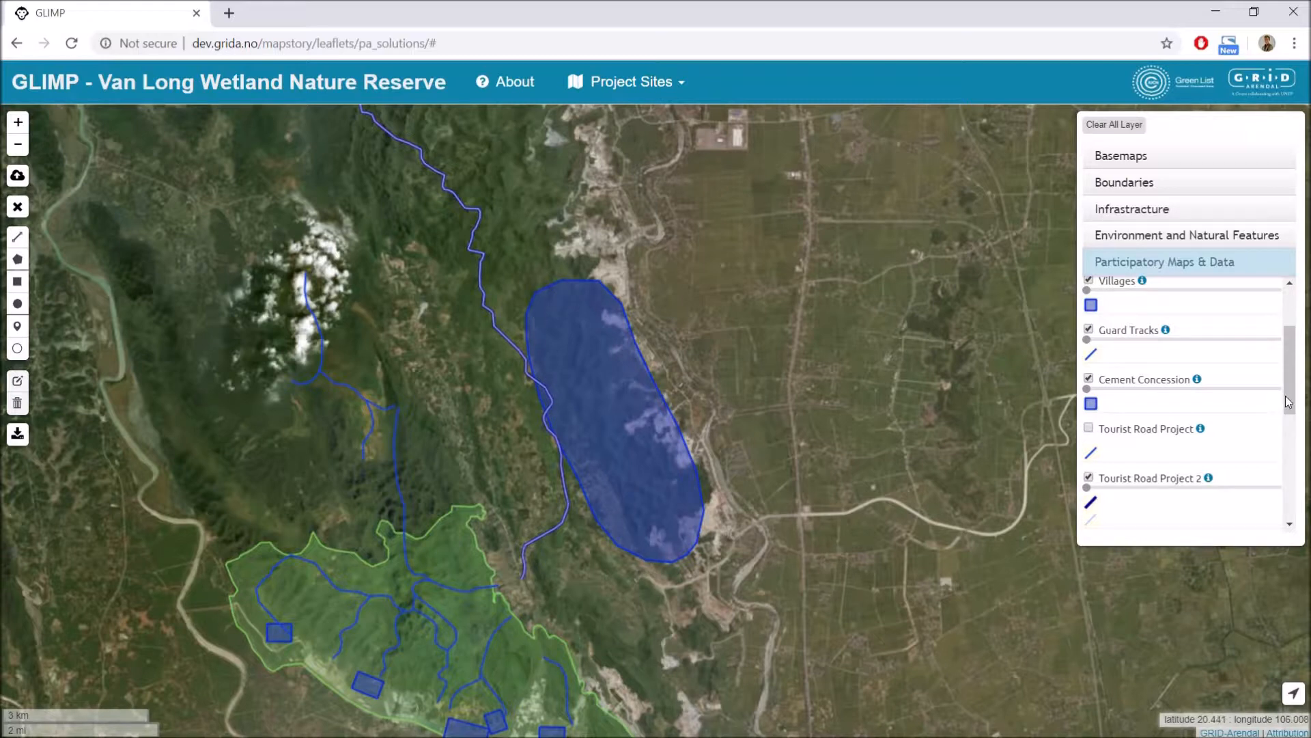
scroll(1120, 349, down, 3)
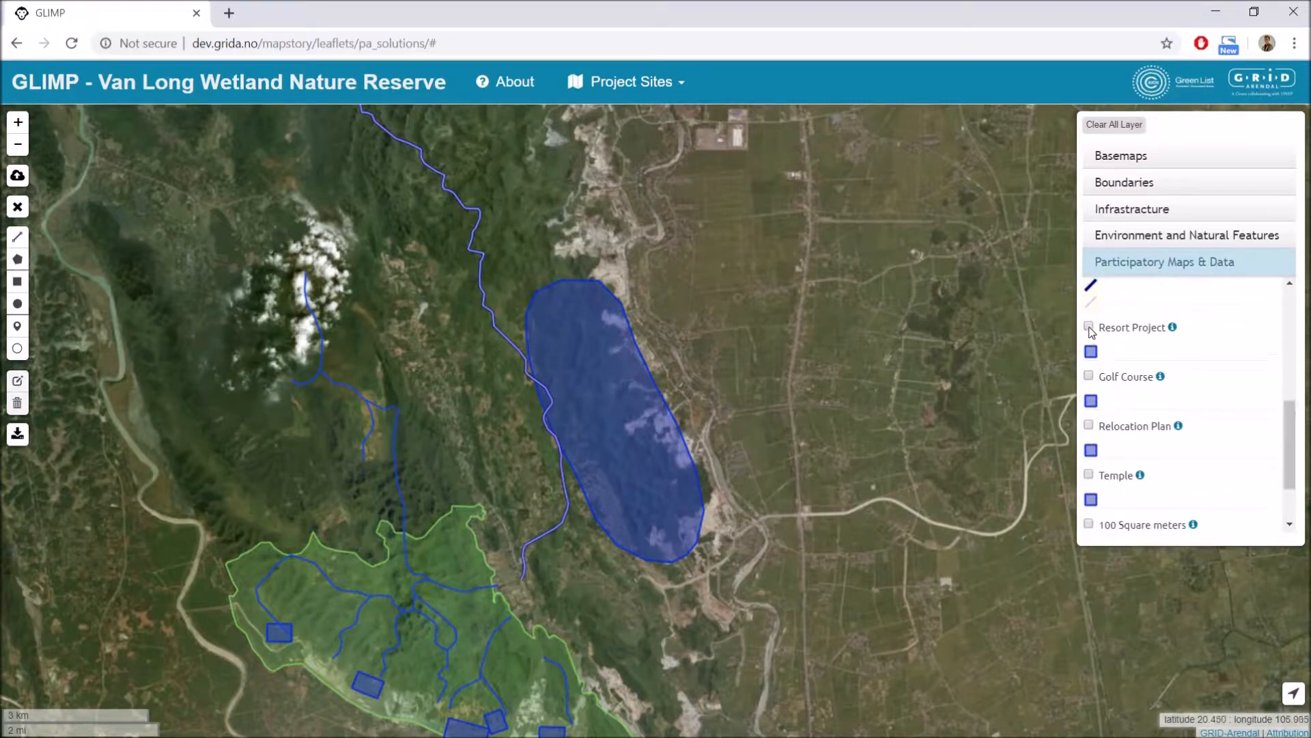
click(1088, 326)
click(1089, 376)
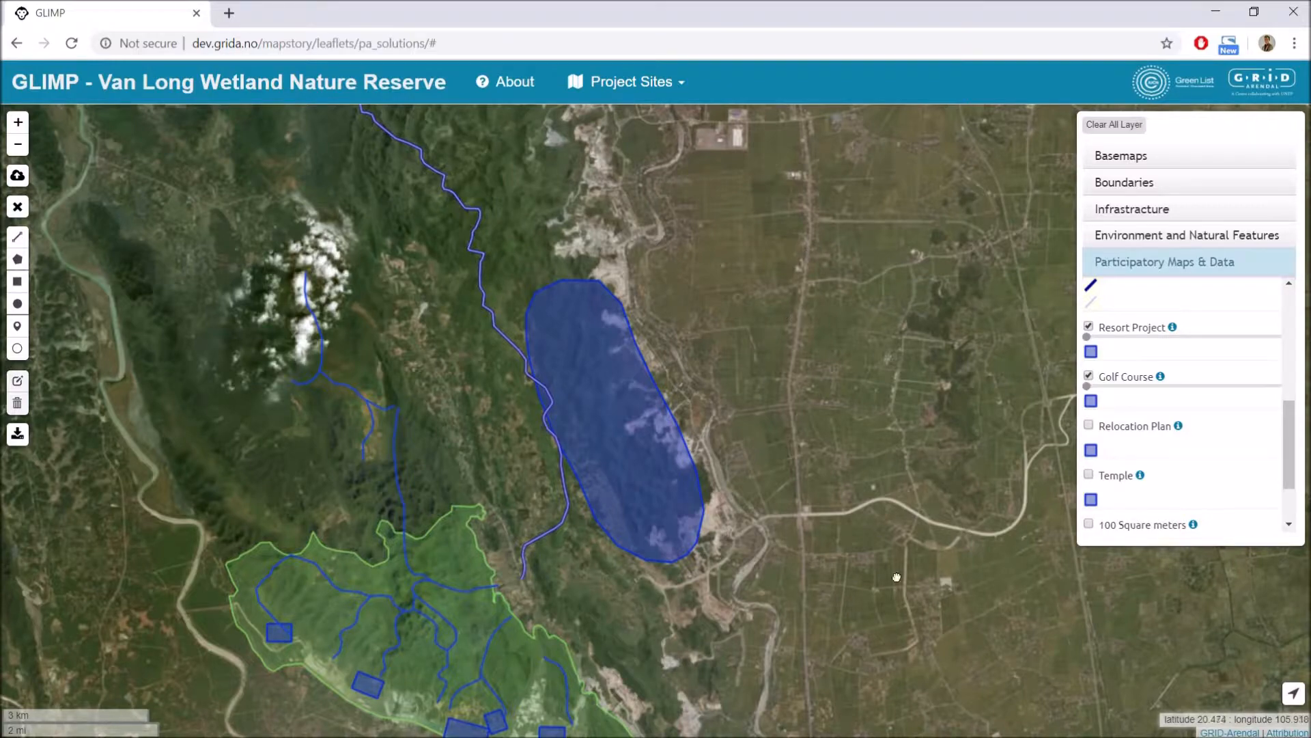
drag(880, 530, 895, 609)
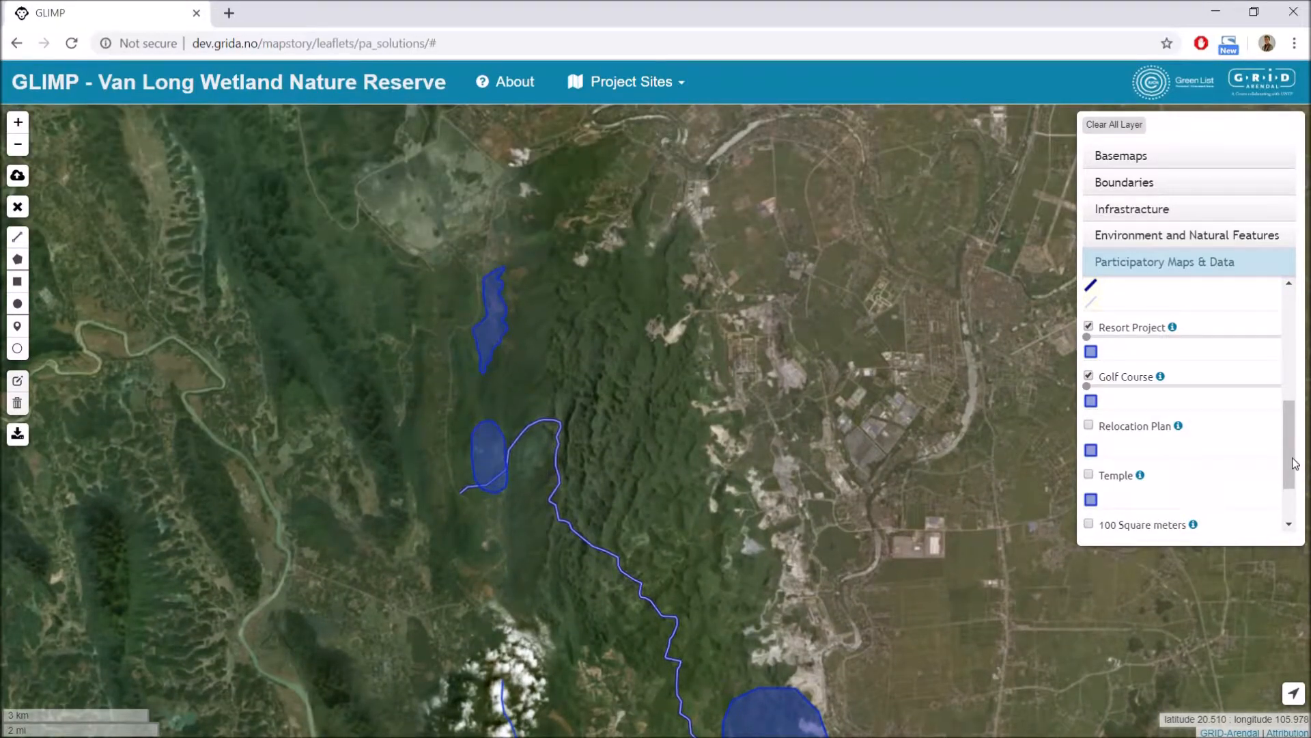
Display the Temple layer and examine the mapped projects from the reserve up to the northern end of the tourist road.
scroll(1297, 456, down, 2)
click(1089, 392)
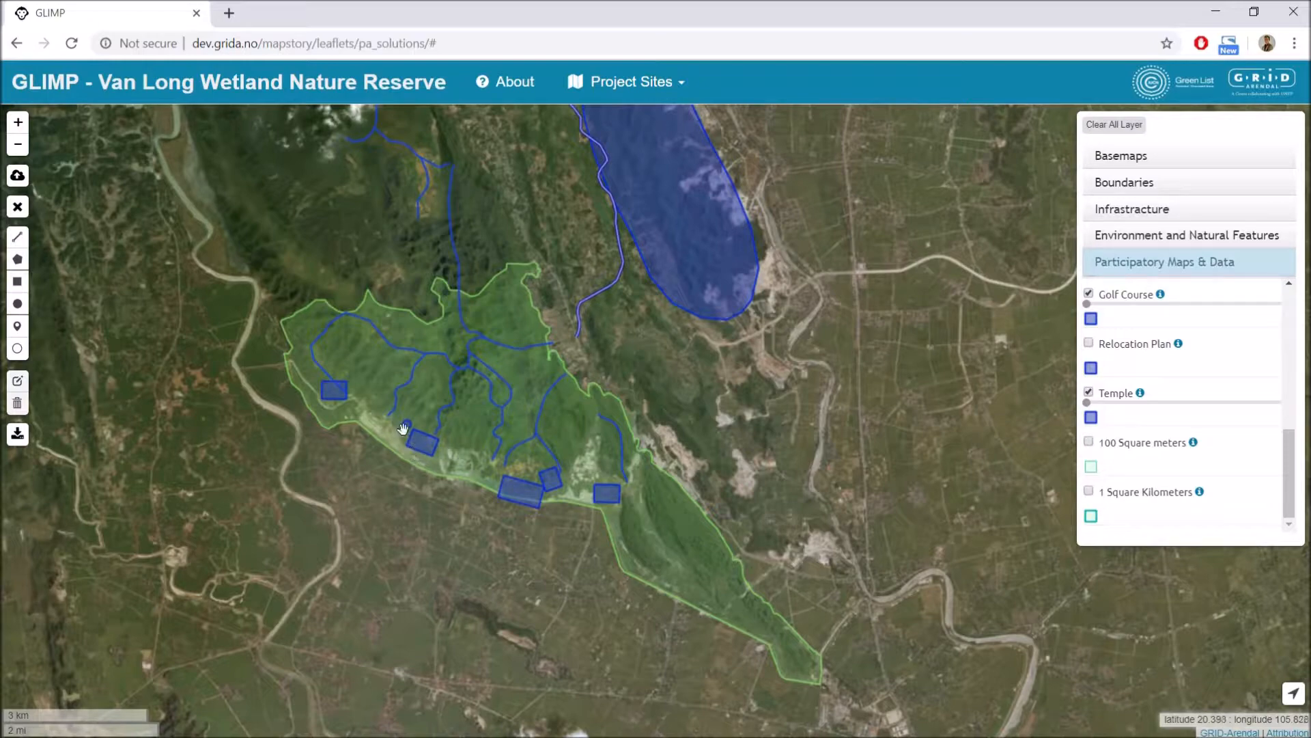
drag(825, 374, 858, 505)
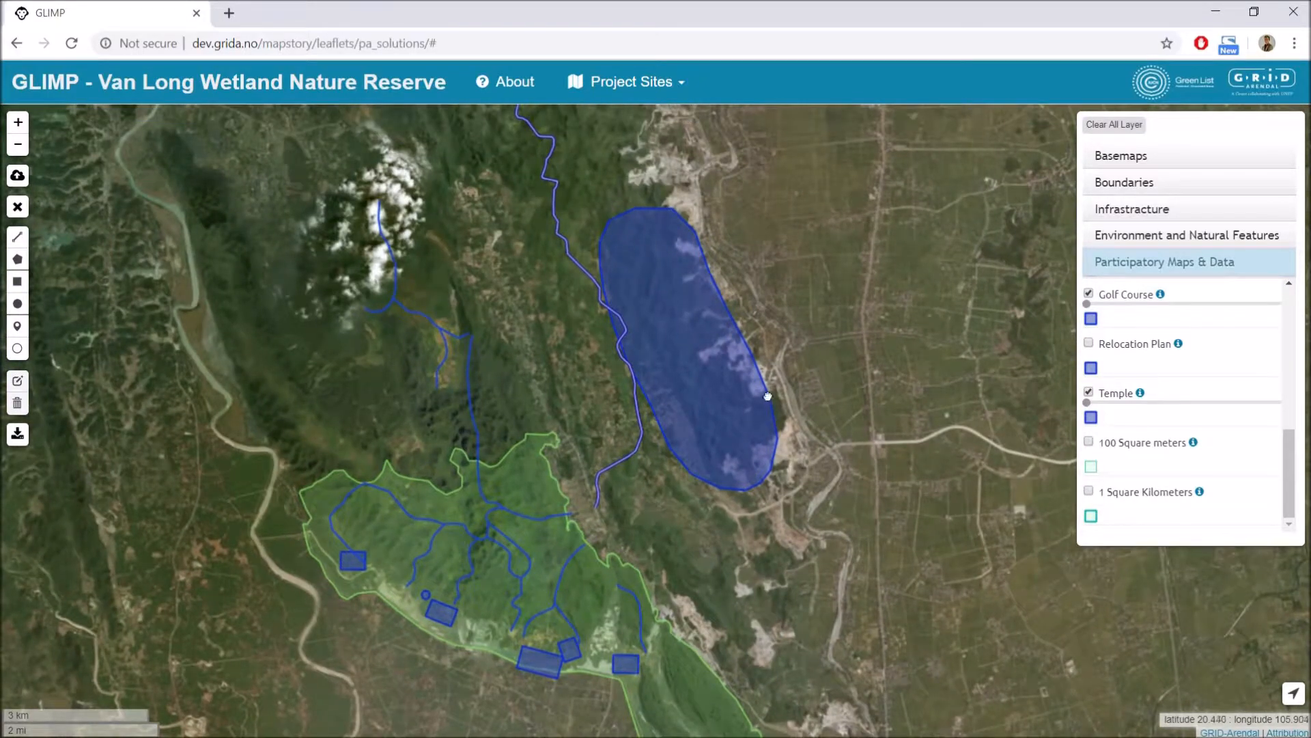
drag(1012, 404, 1022, 498)
drag(763, 433, 745, 559)
drag(604, 345, 600, 229)
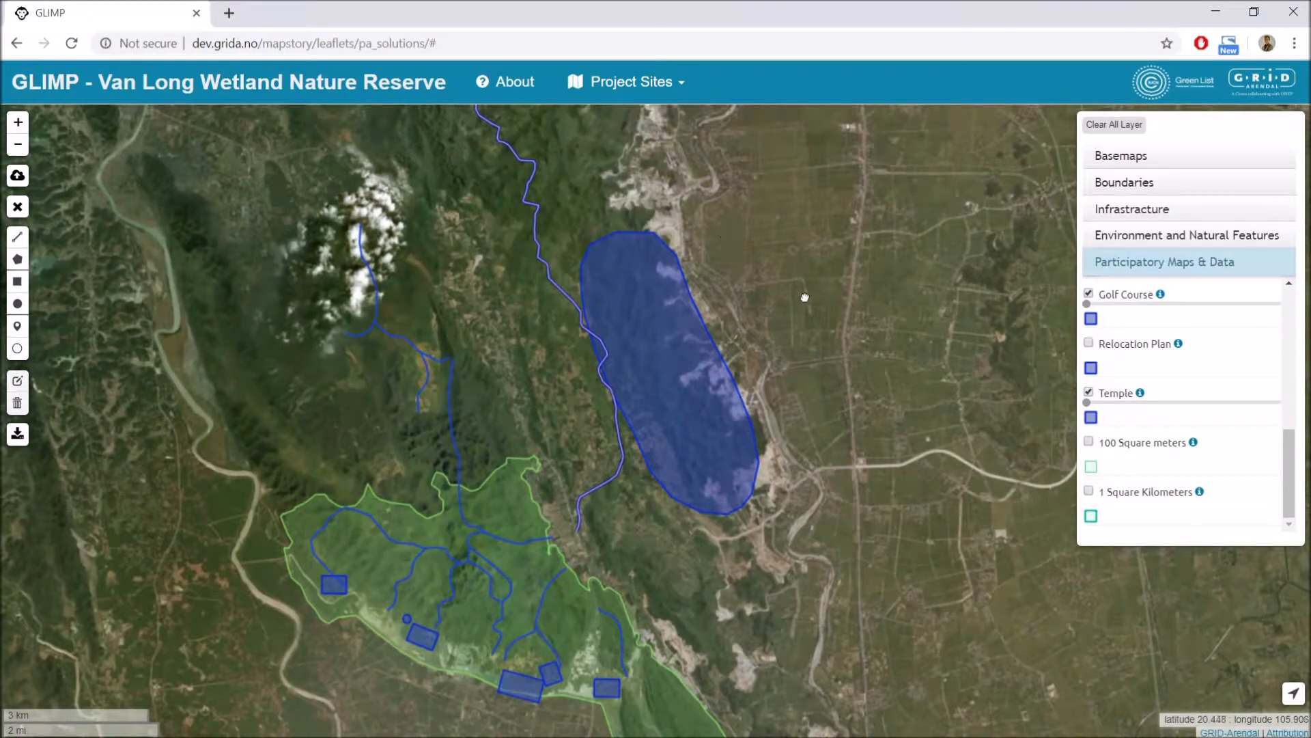
drag(691, 386, 709, 459)
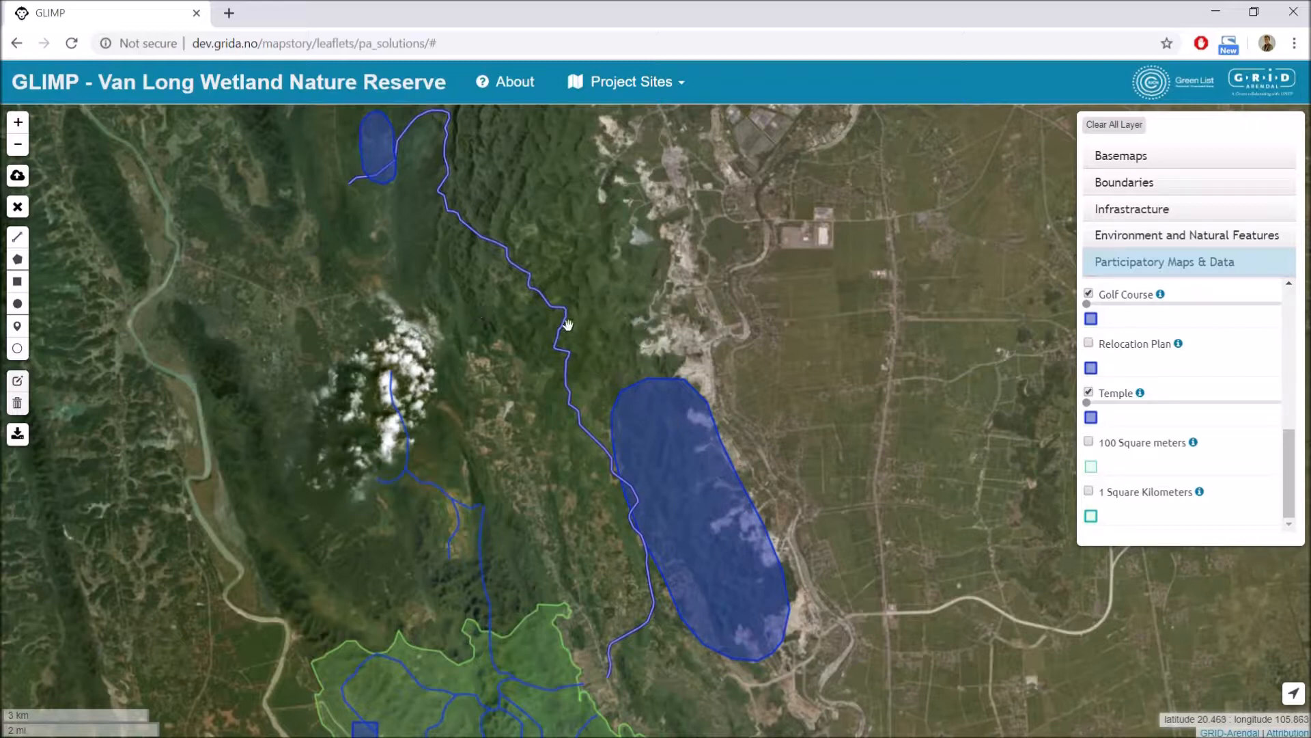
drag(617, 333, 605, 378)
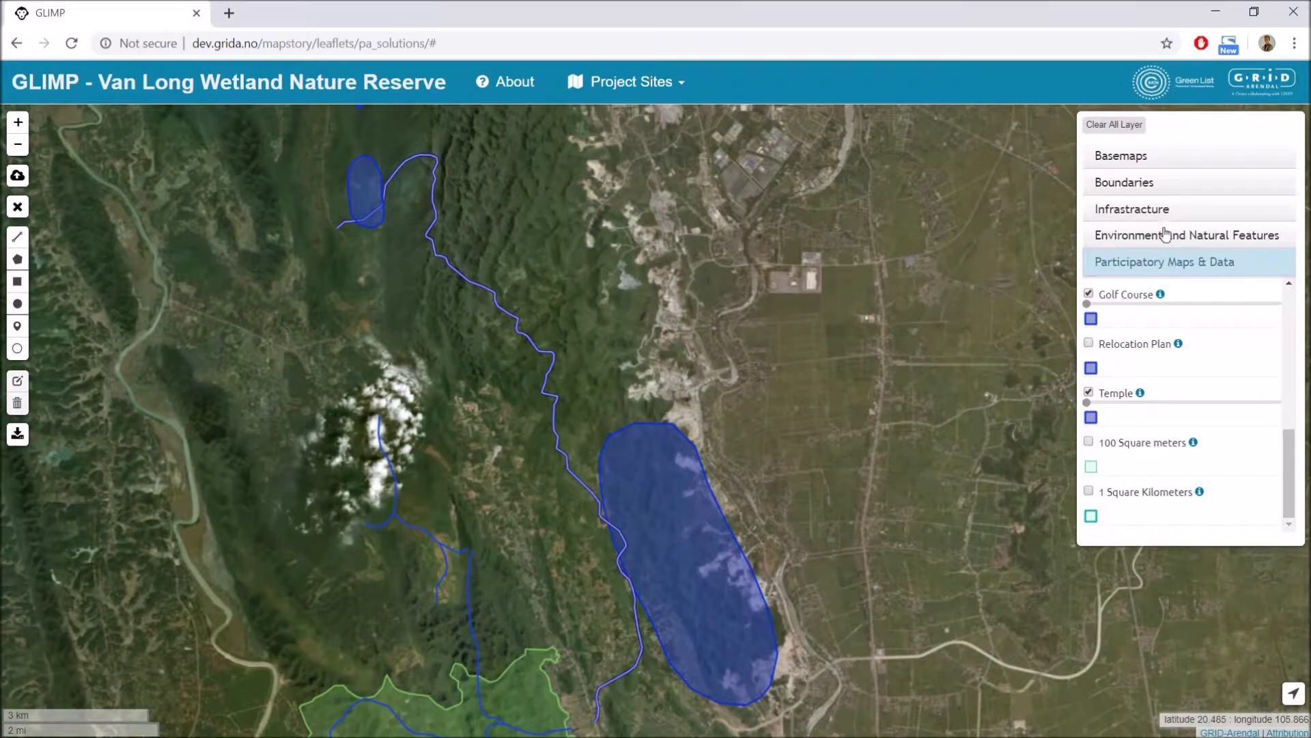
Display the Proposed Kim Bang PPA v2 boundary and compare it with the cement concession and tourist road.
drag(724, 334, 729, 375)
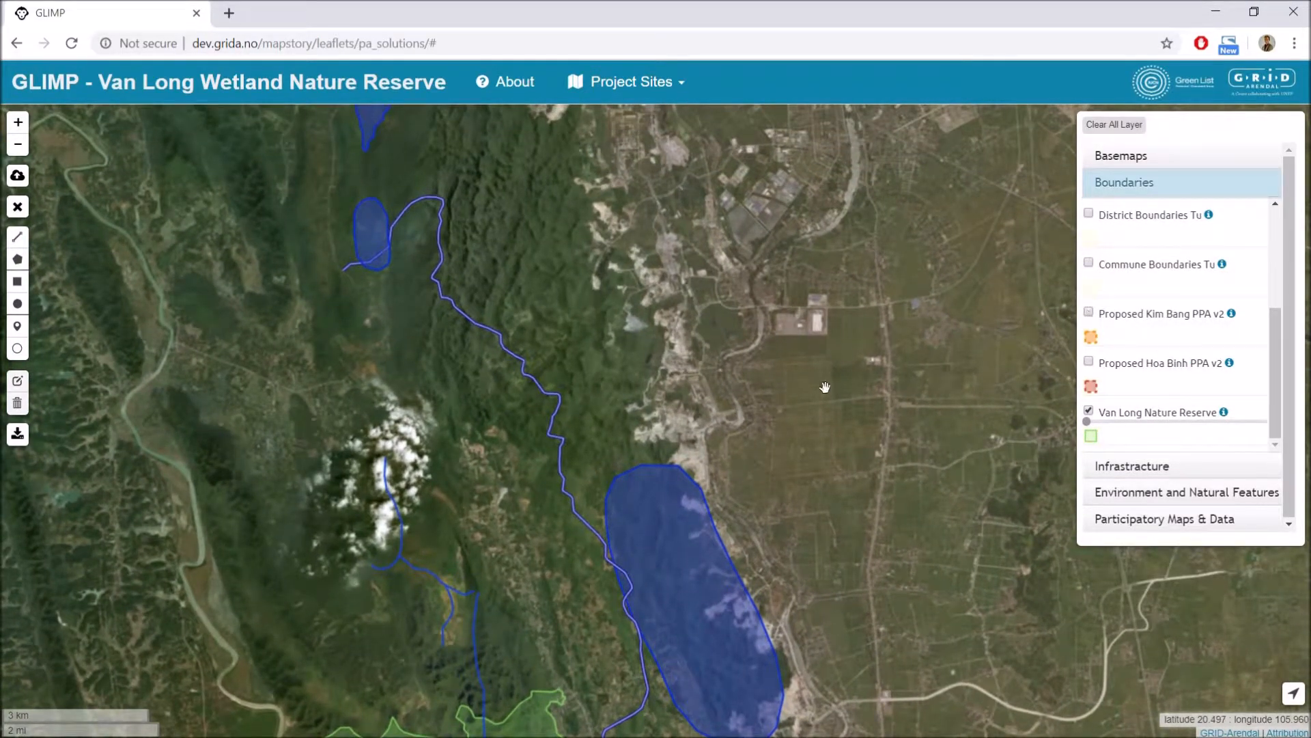
drag(751, 338, 724, 211)
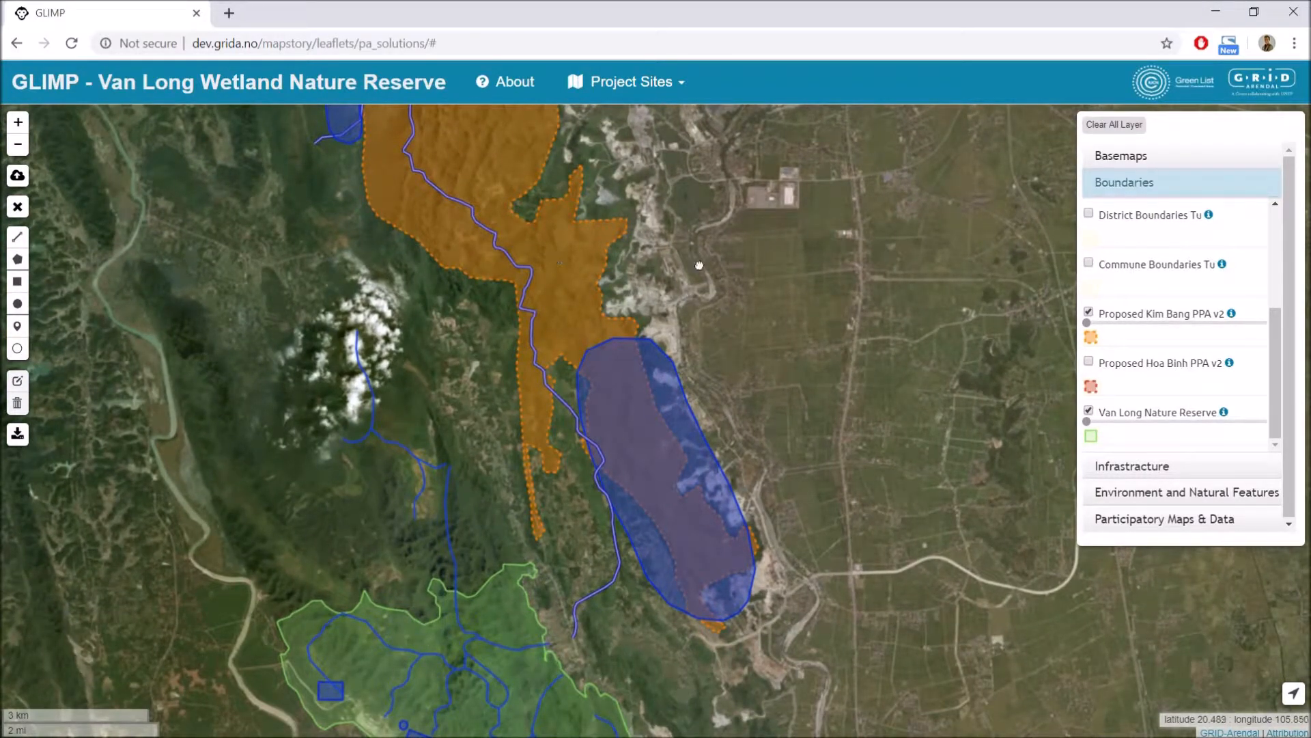
drag(717, 196, 736, 289)
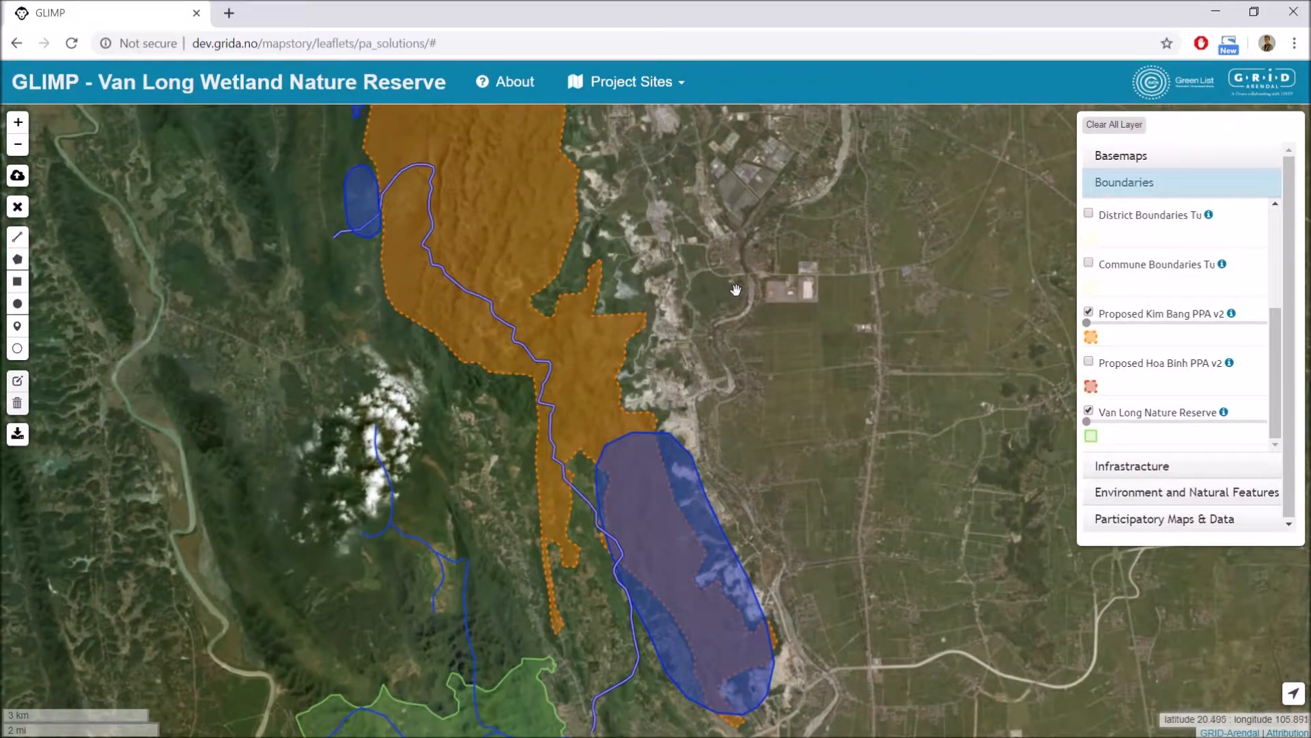
drag(659, 427, 601, 314)
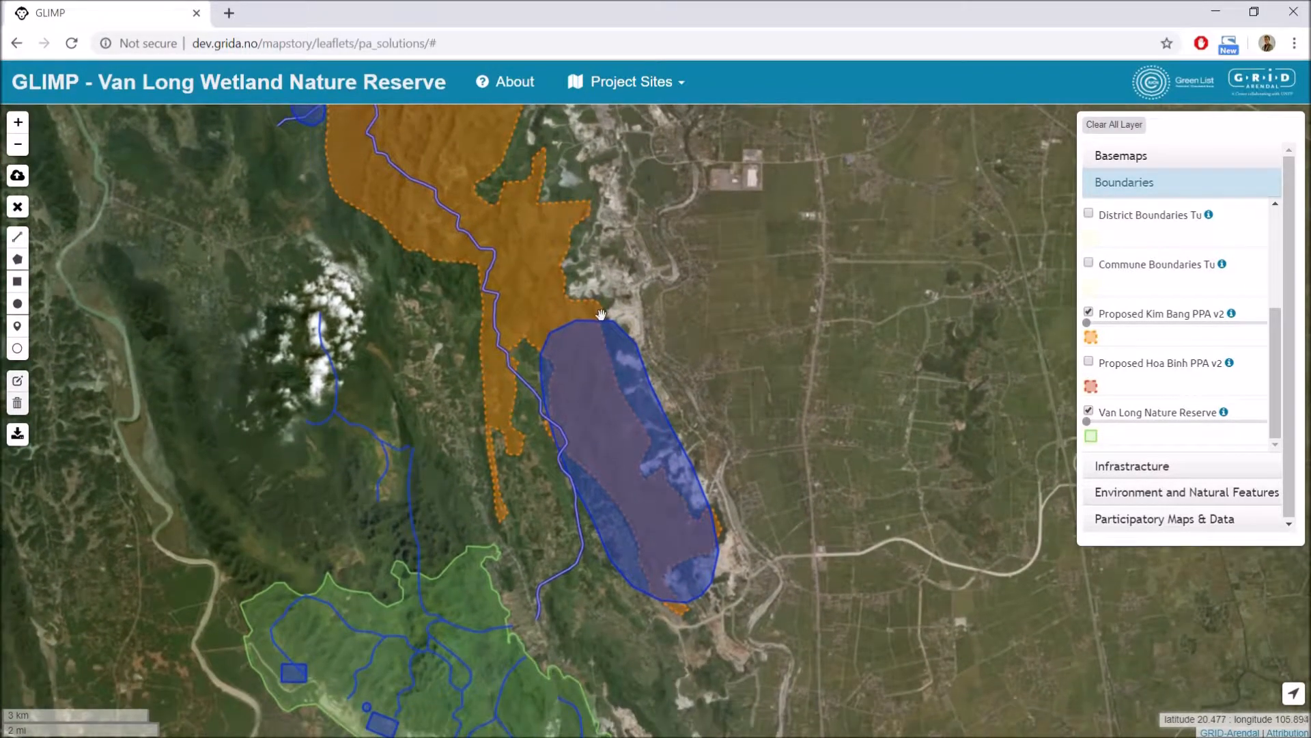
drag(719, 345, 722, 433)
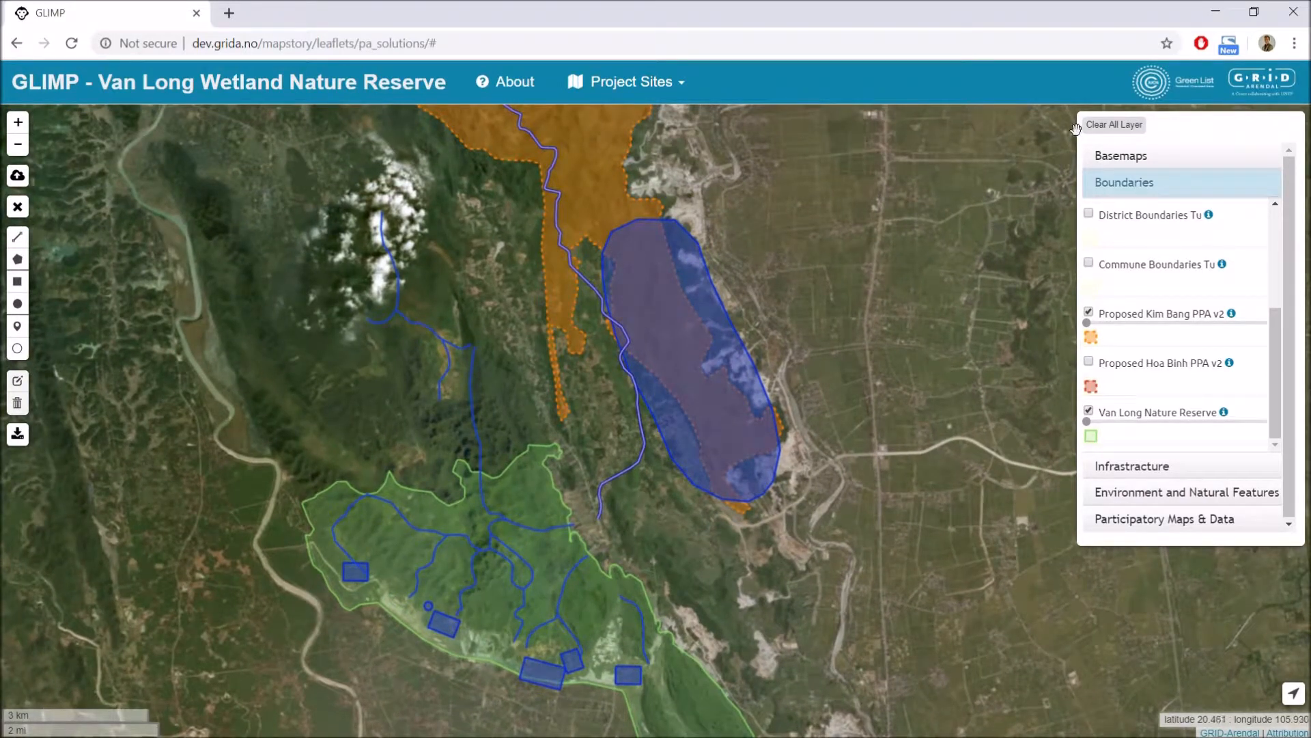
Clear all layers from the map and restore the Satellite Imagery basemap.
click(1115, 125)
click(1120, 157)
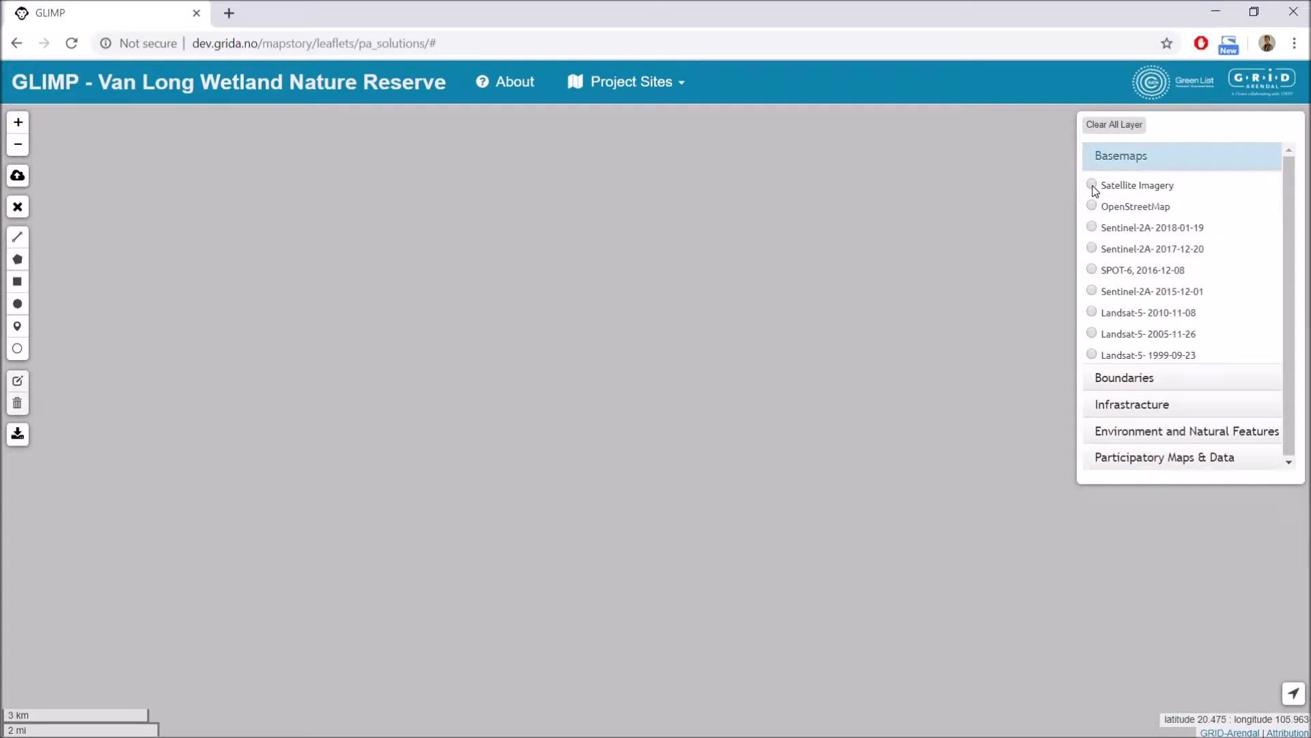
click(1091, 185)
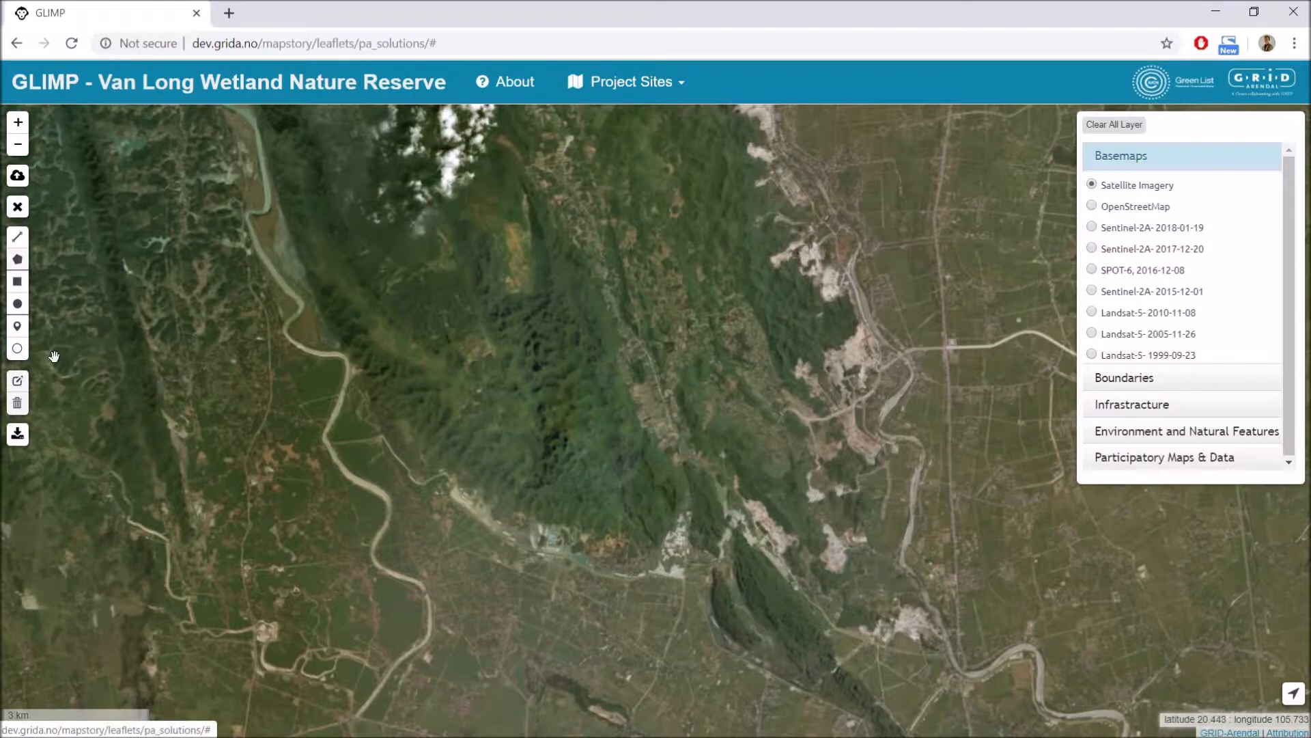
Display the Van Long Nature Reserve boundary beside the quarry just east of the reserve.
drag(477, 311, 392, 387)
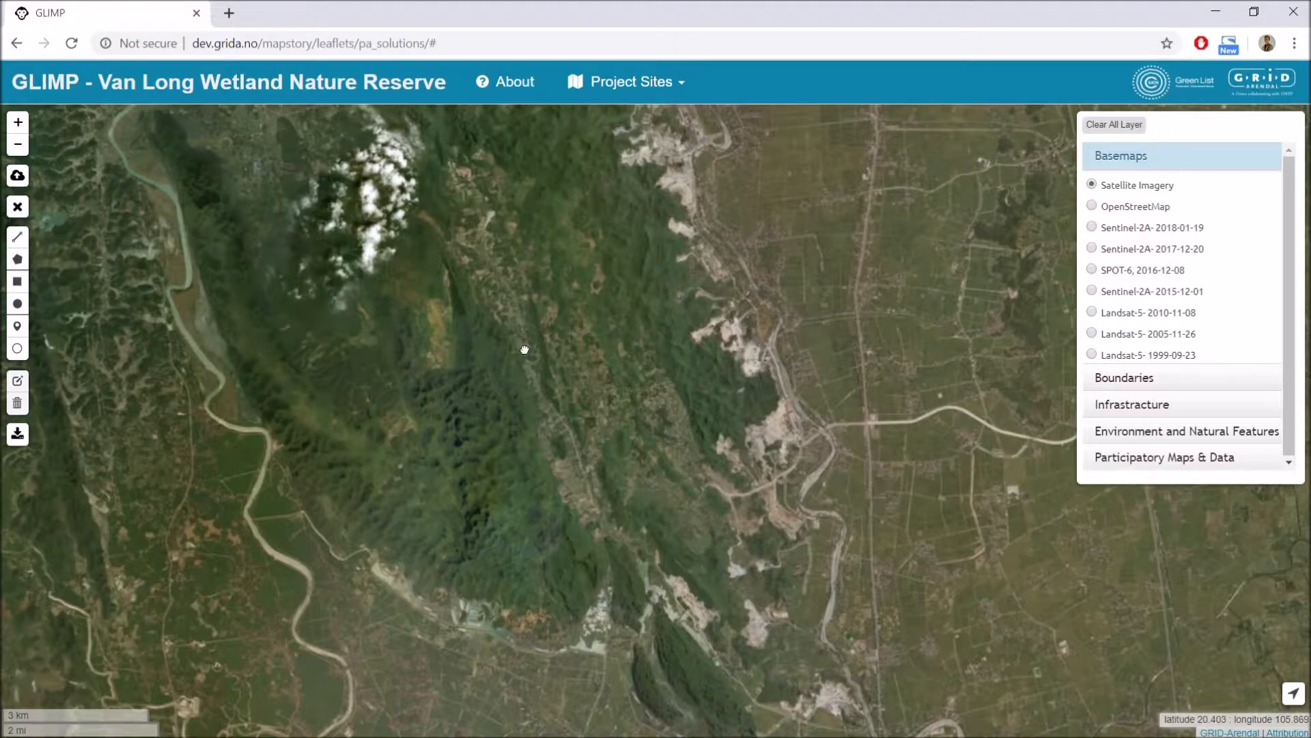
drag(676, 497, 588, 369)
scroll(585, 364, up, 2)
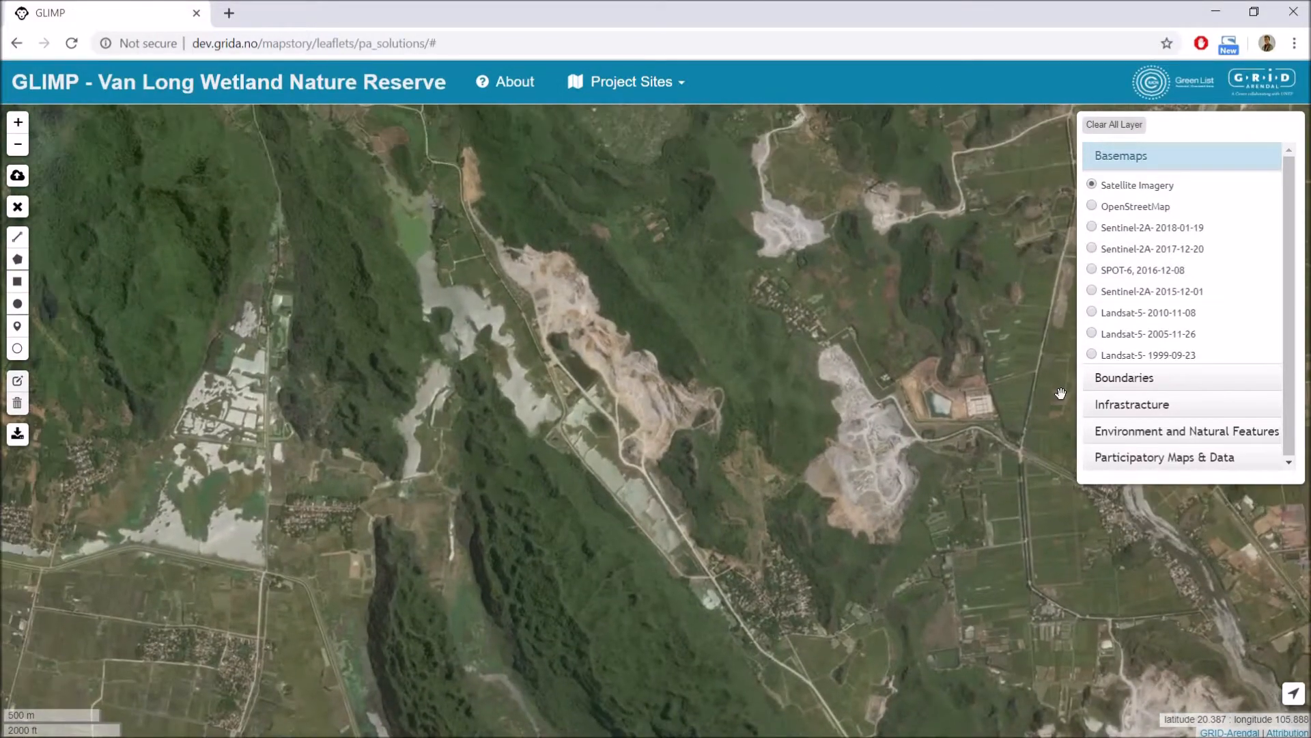
click(1120, 383)
scroll(1098, 408, down, 3)
click(1088, 415)
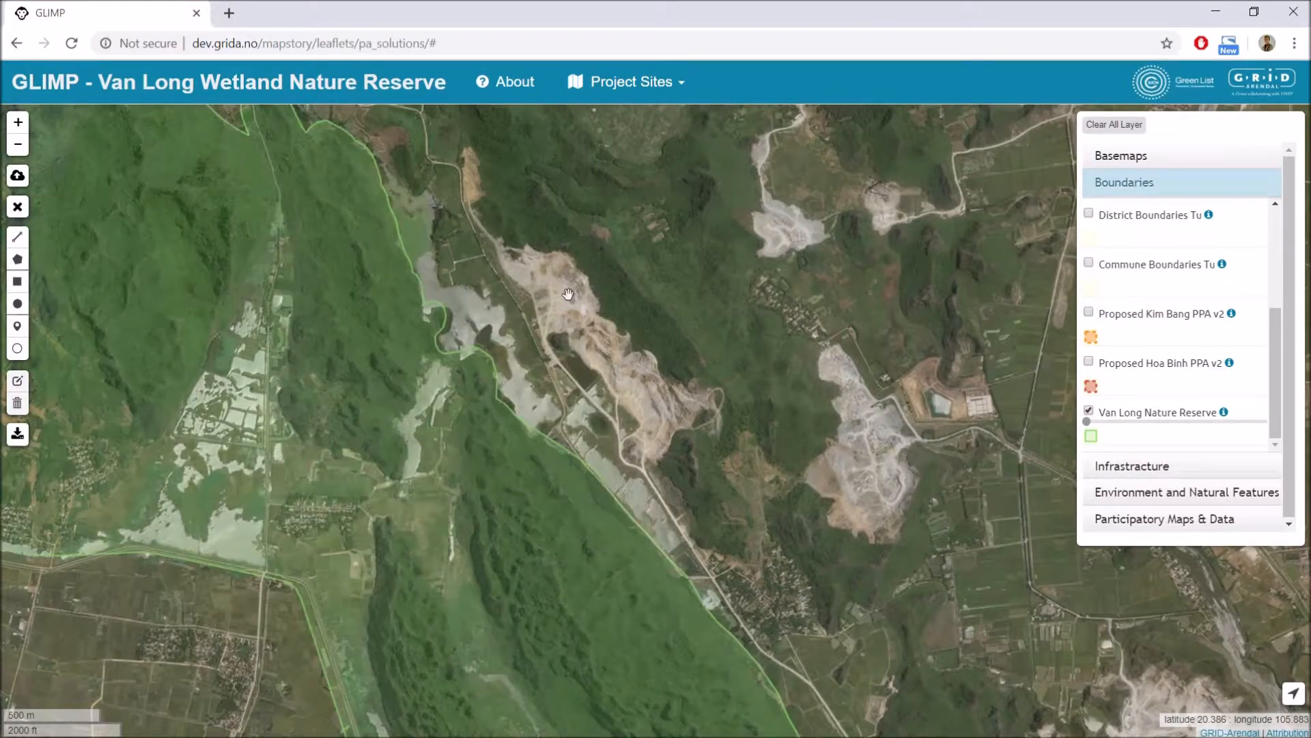
drag(561, 384, 504, 418)
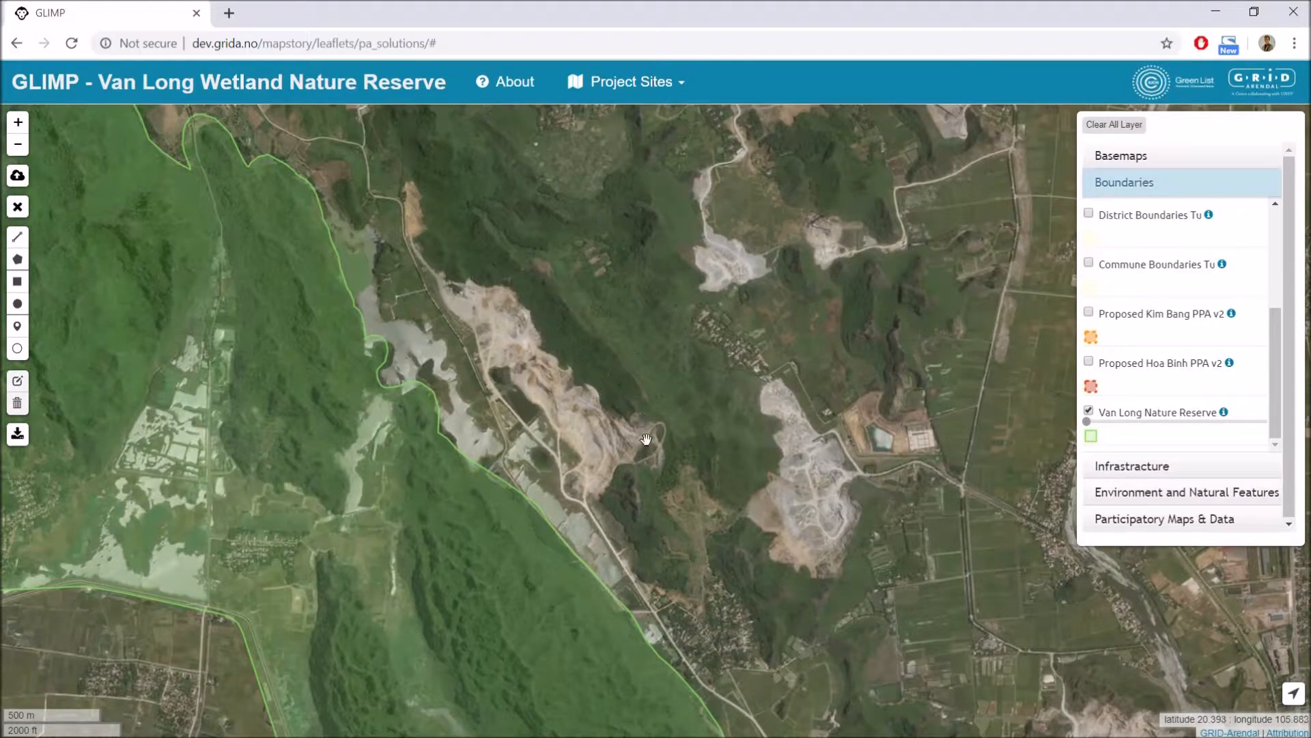
drag(557, 468, 582, 430)
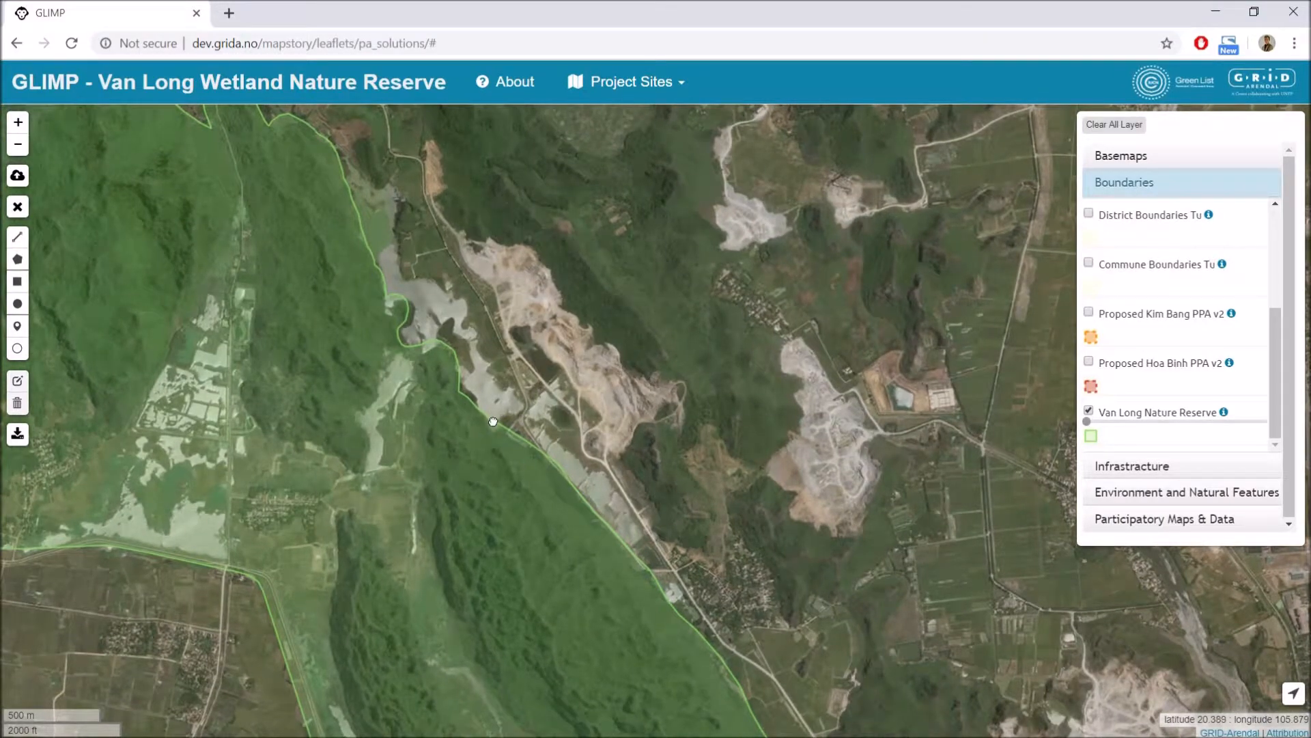
drag(502, 393, 493, 422)
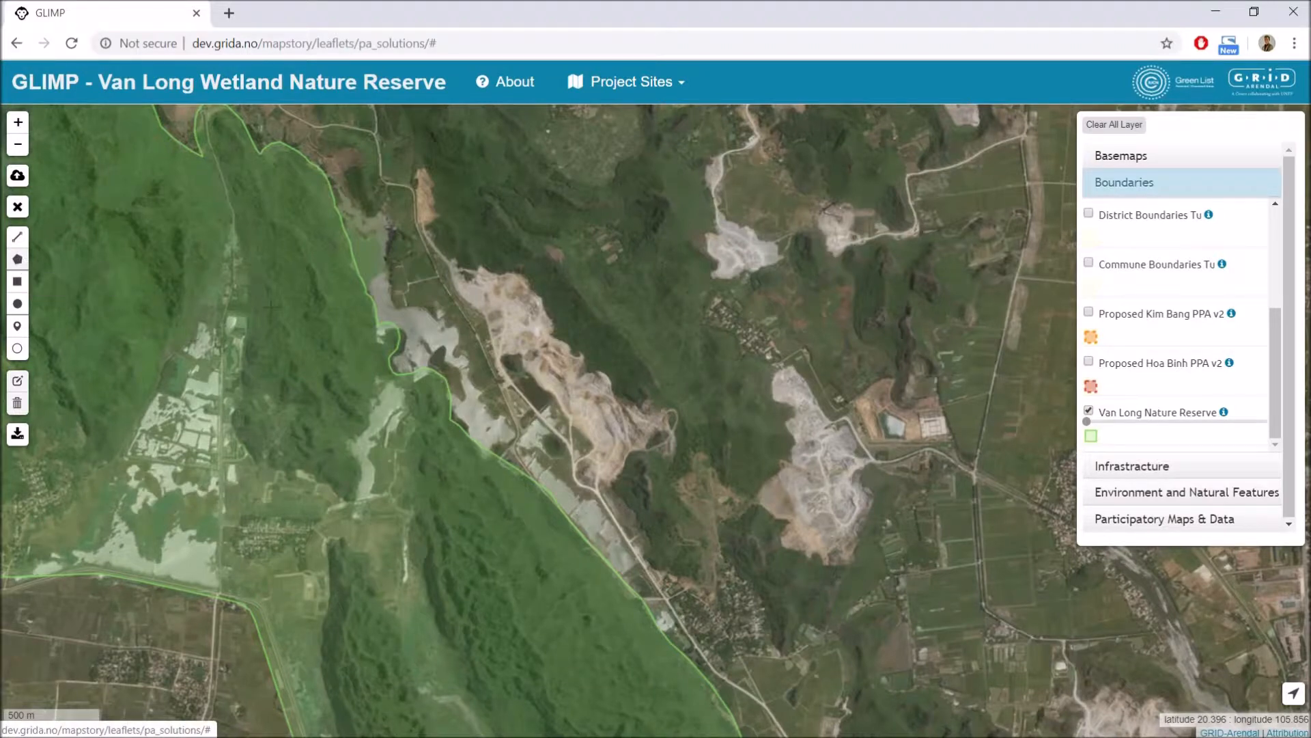
Draw a closed polygon around the outline of the quarry next to the reserve's eastern boundary.
click(18, 260)
click(495, 366)
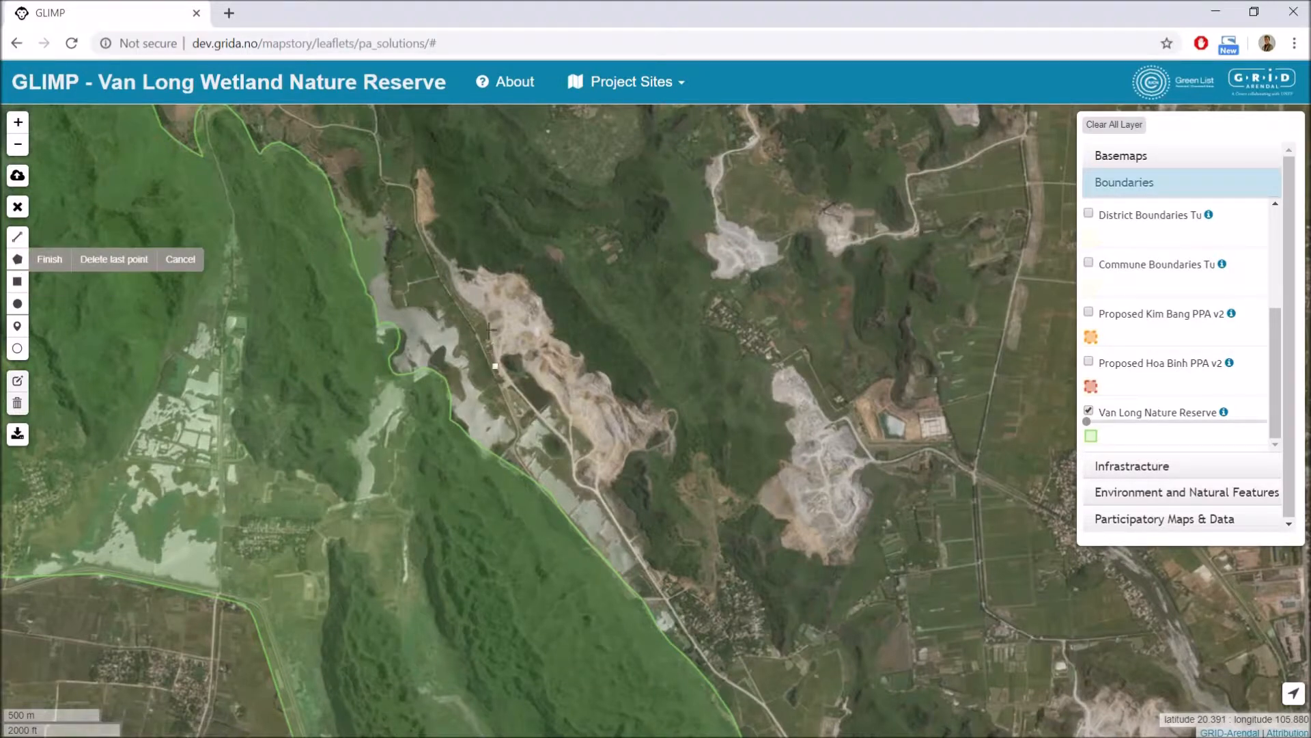
click(461, 298)
click(471, 269)
click(505, 274)
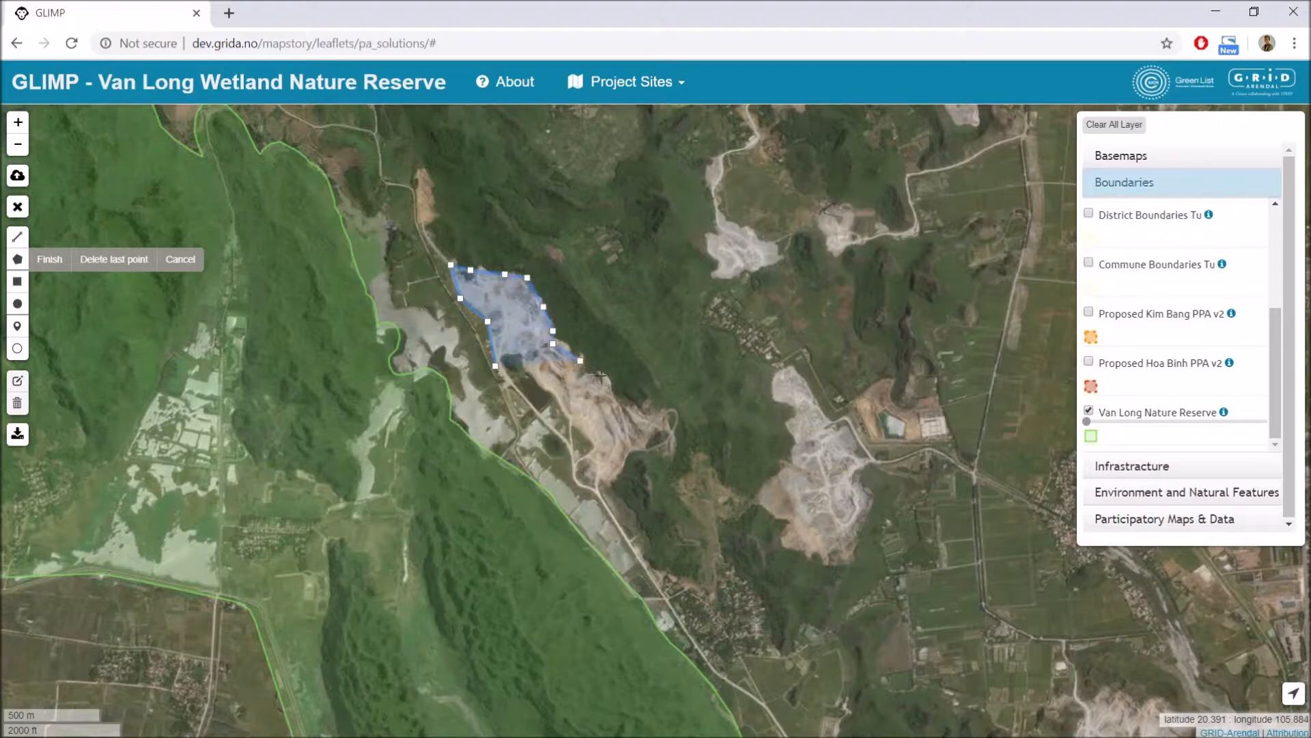
click(639, 407)
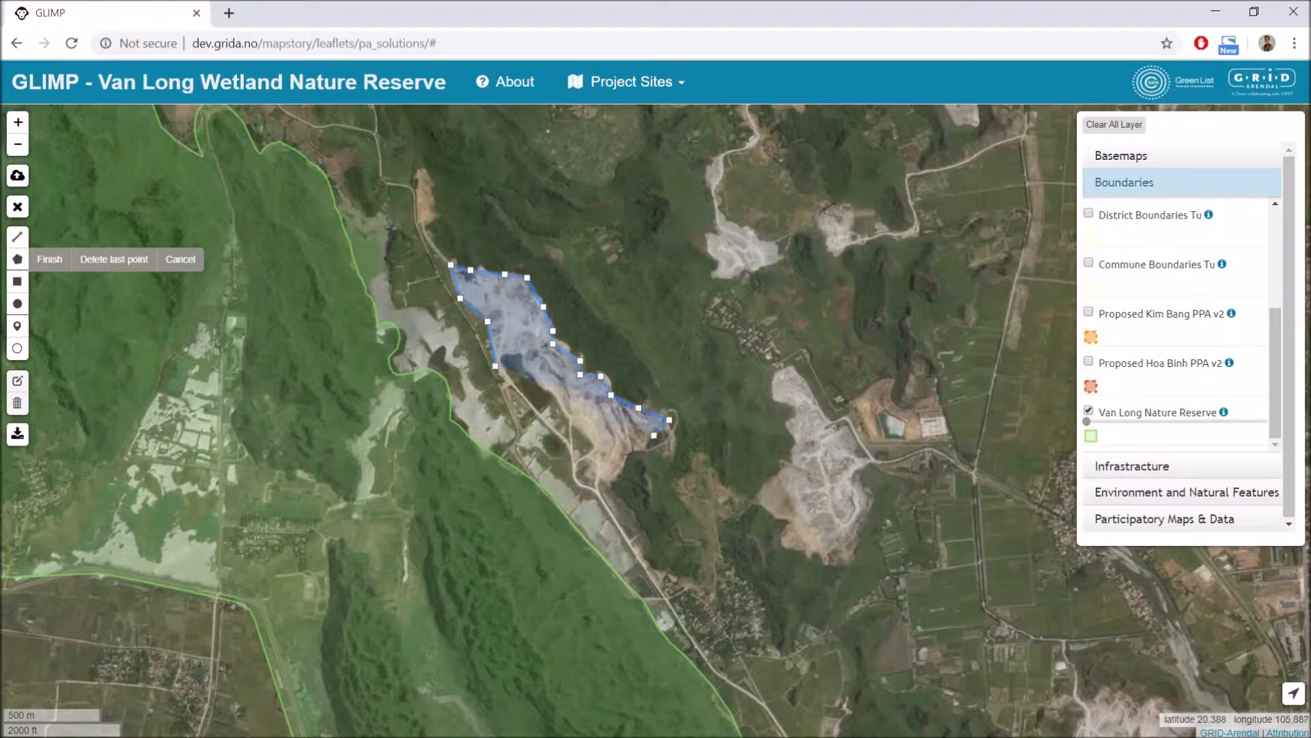
click(632, 454)
click(611, 486)
click(577, 486)
click(571, 444)
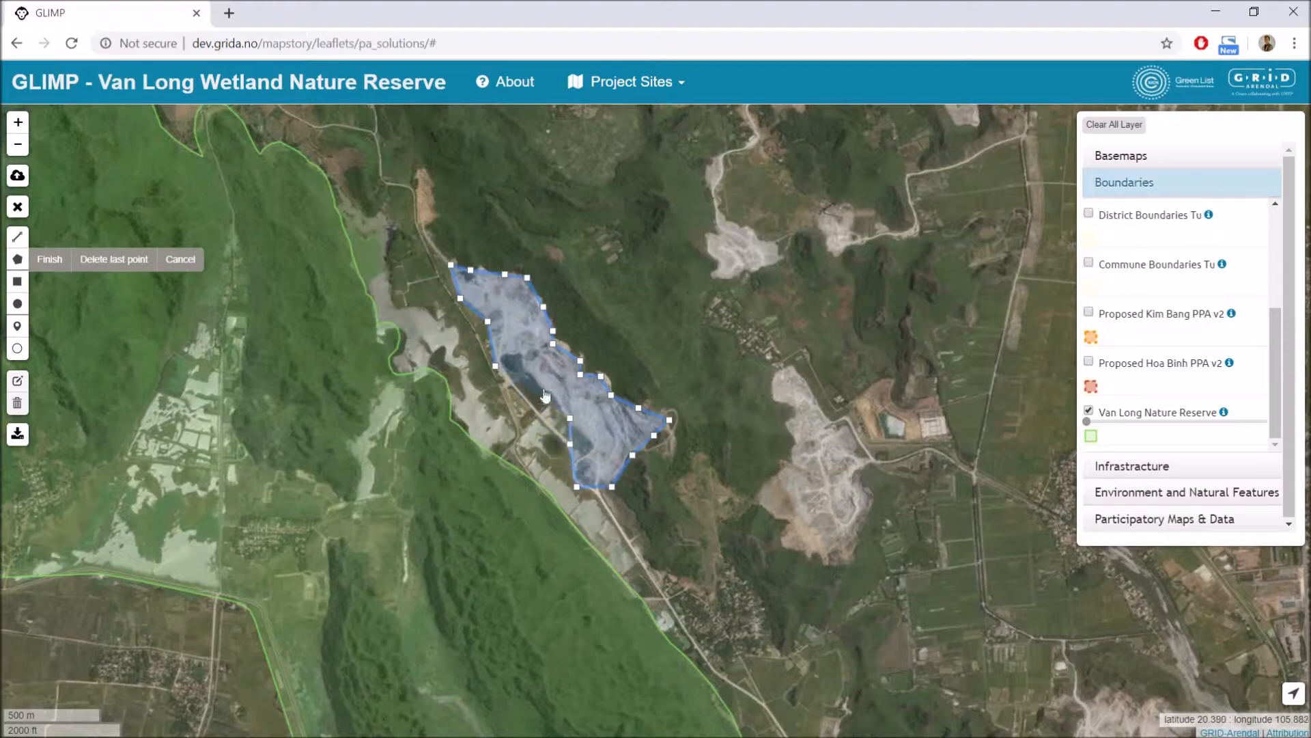
double_click(524, 365)
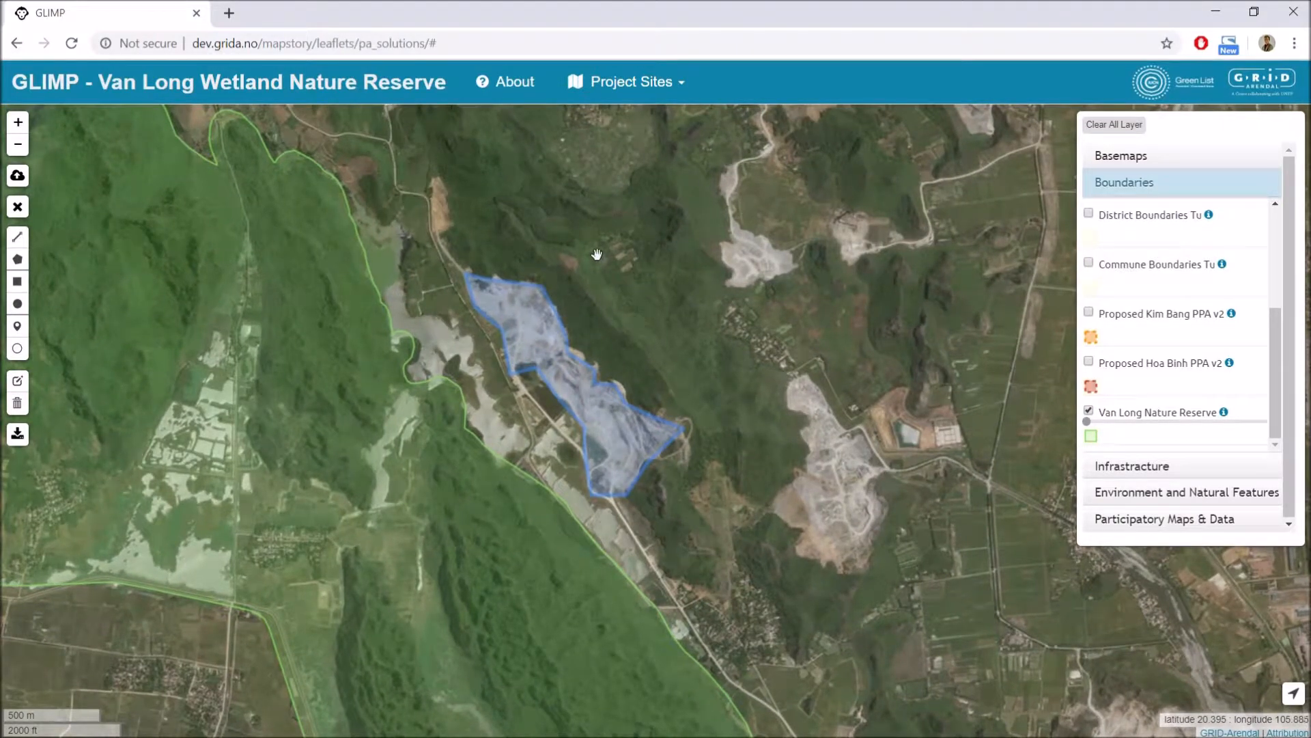
Check the drawn quarry polygon against the reserve boundary and download it as a GeoJSON file.
scroll(623, 337, down, 3)
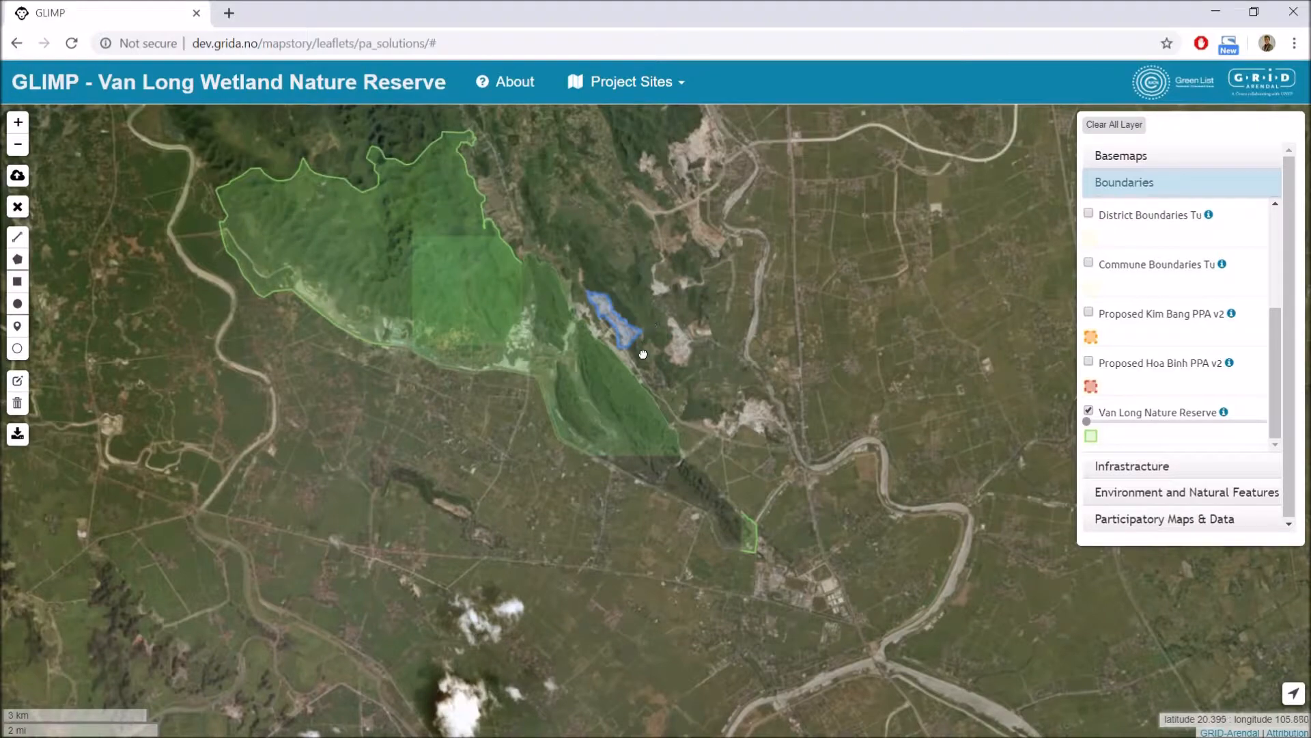
drag(643, 355, 623, 444)
scroll(571, 457, up, 2)
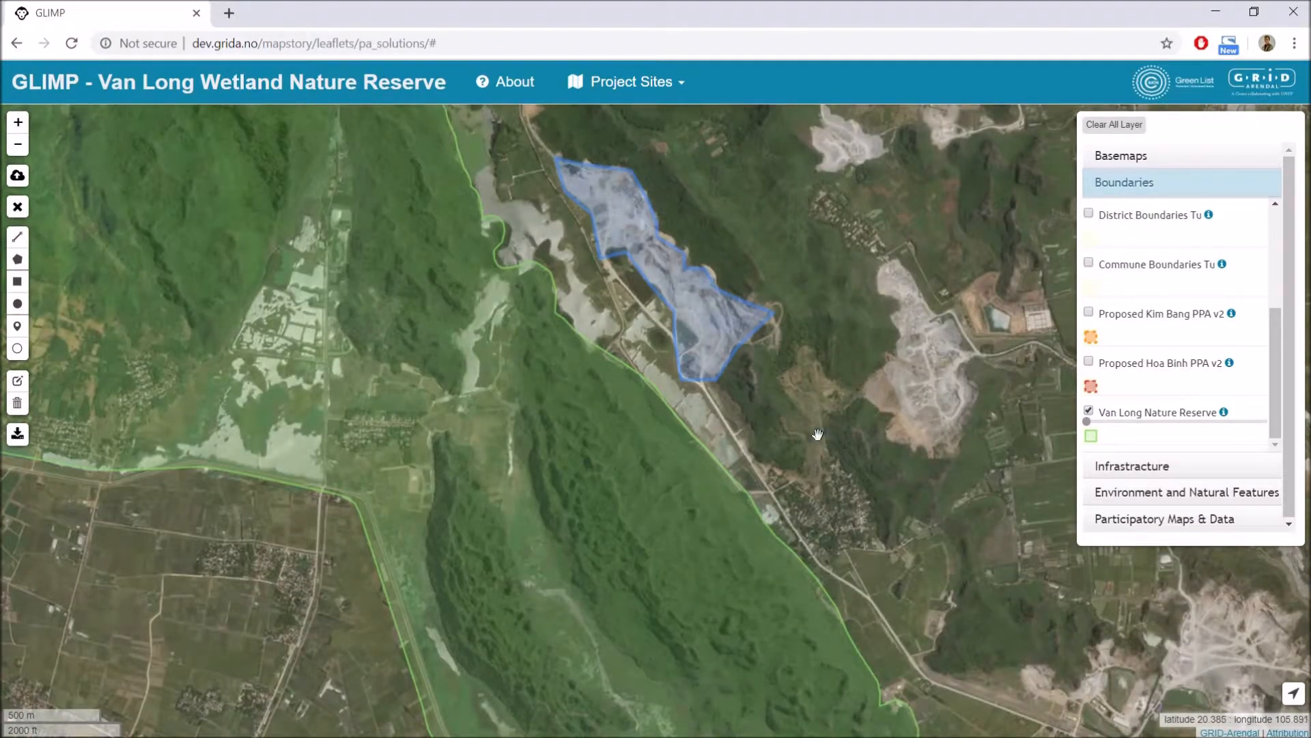
drag(902, 422, 968, 437)
drag(658, 363, 694, 433)
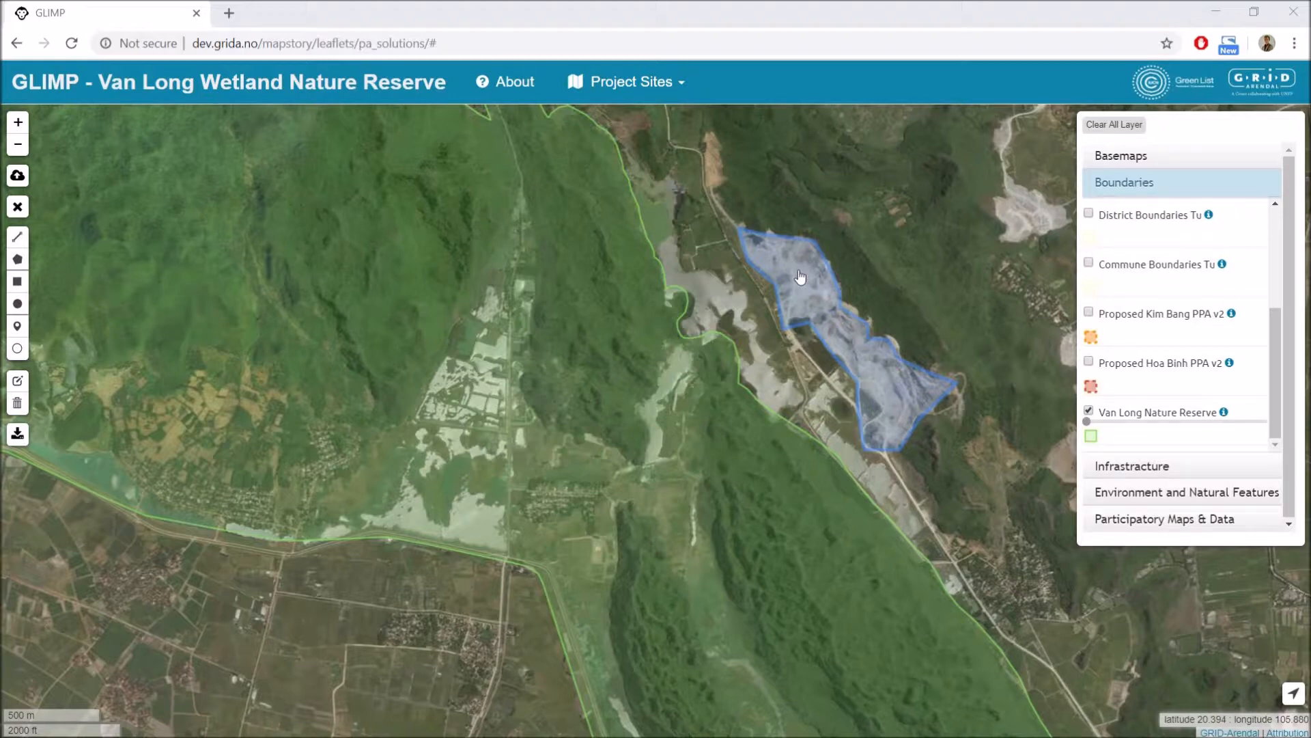
click(17, 437)
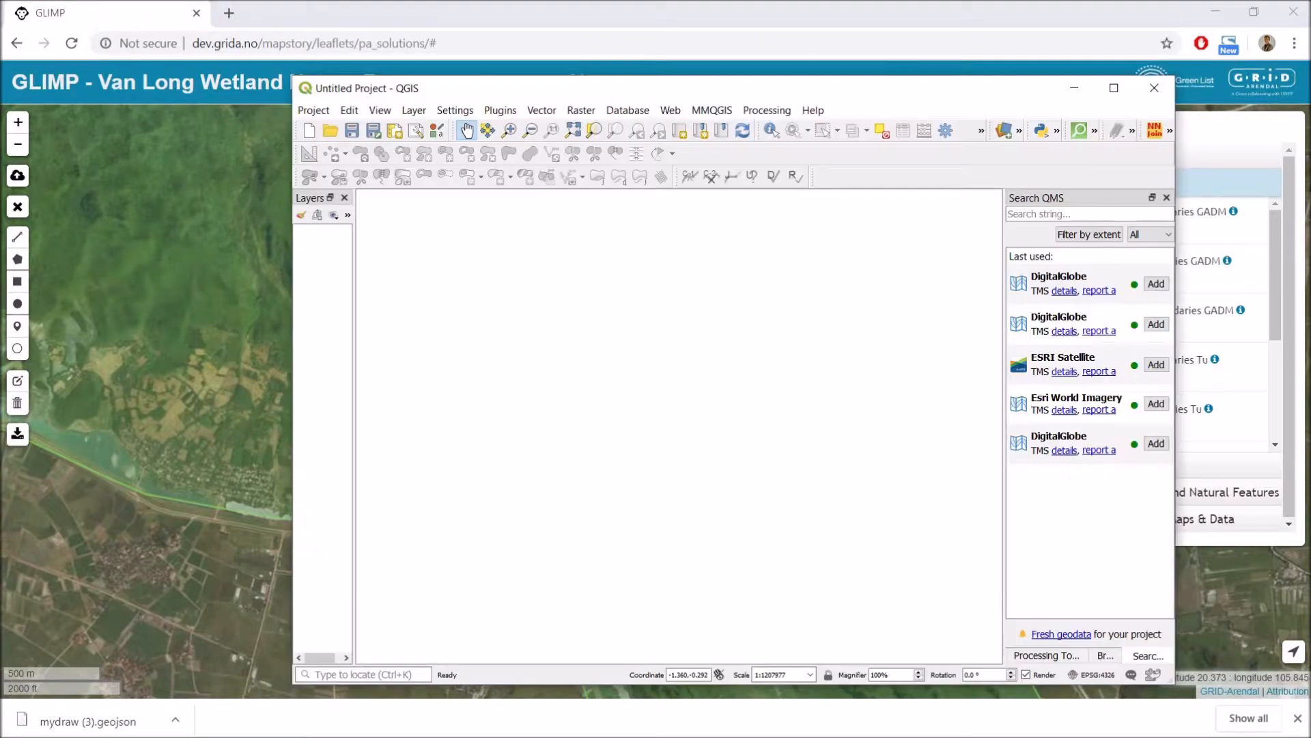
Load mydraw (3).geojson into the empty QGIS project, view the quarry polygon and close QGIS without saving the project.
drag(87, 721, 600, 430)
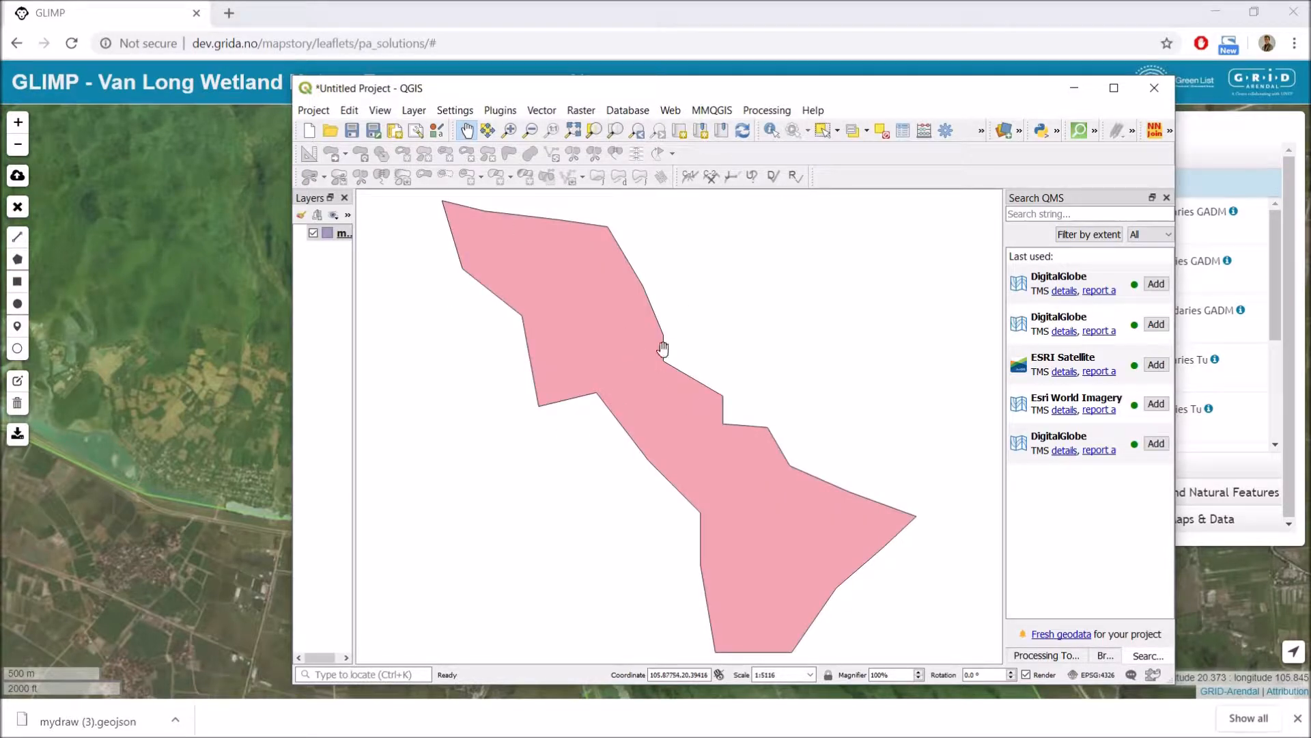
drag(780, 370, 803, 399)
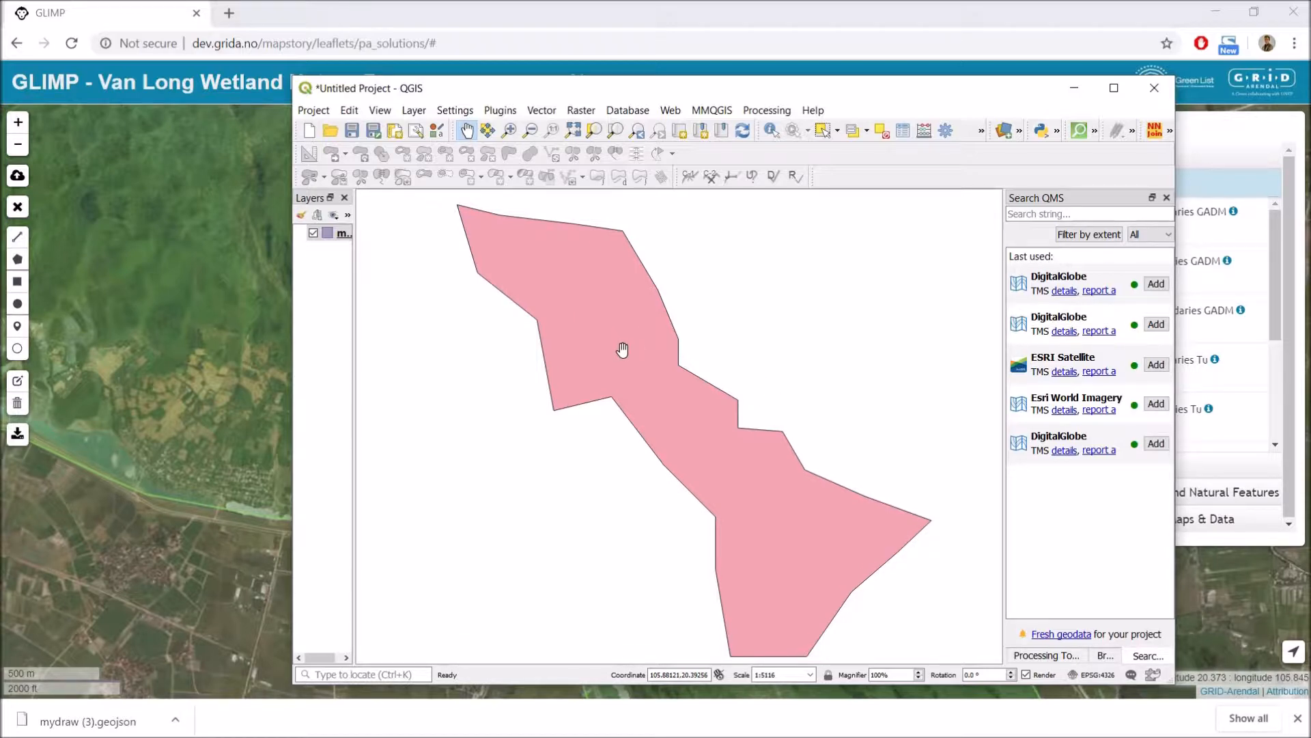
scroll(622, 350, down, 1)
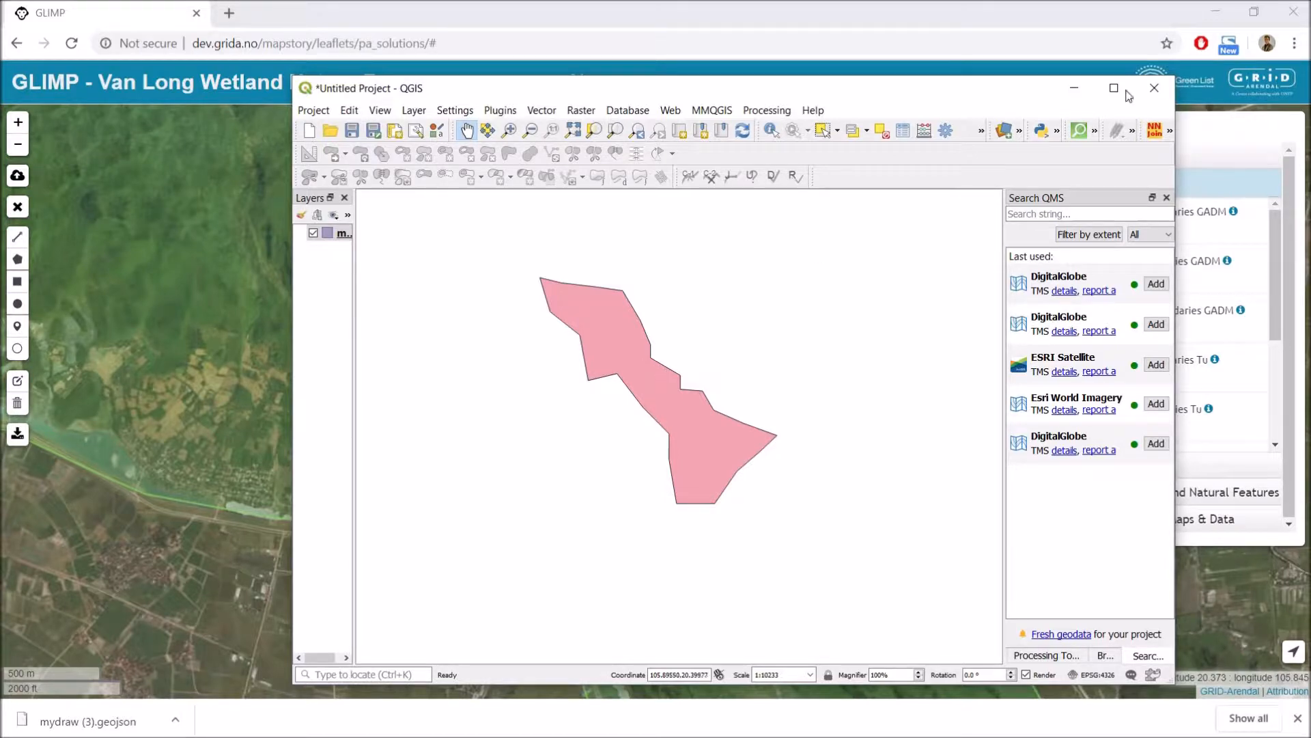
click(1153, 89)
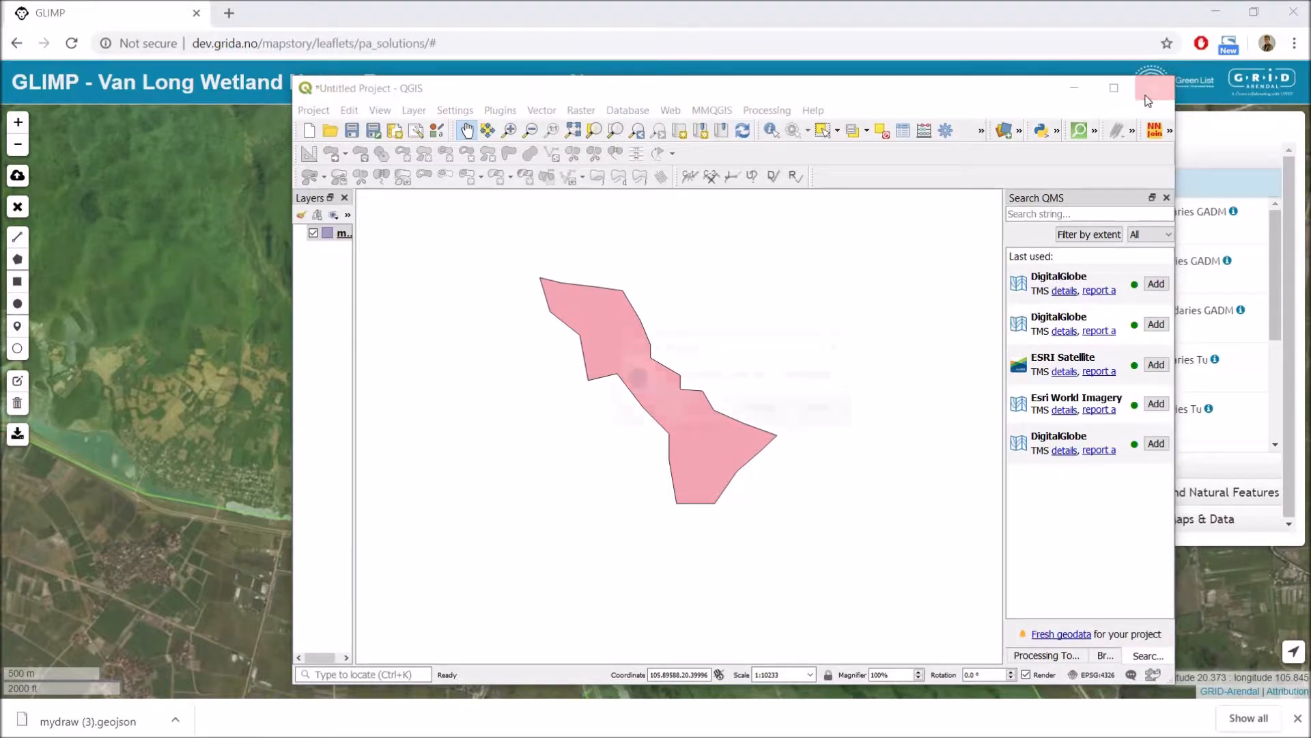
click(762, 409)
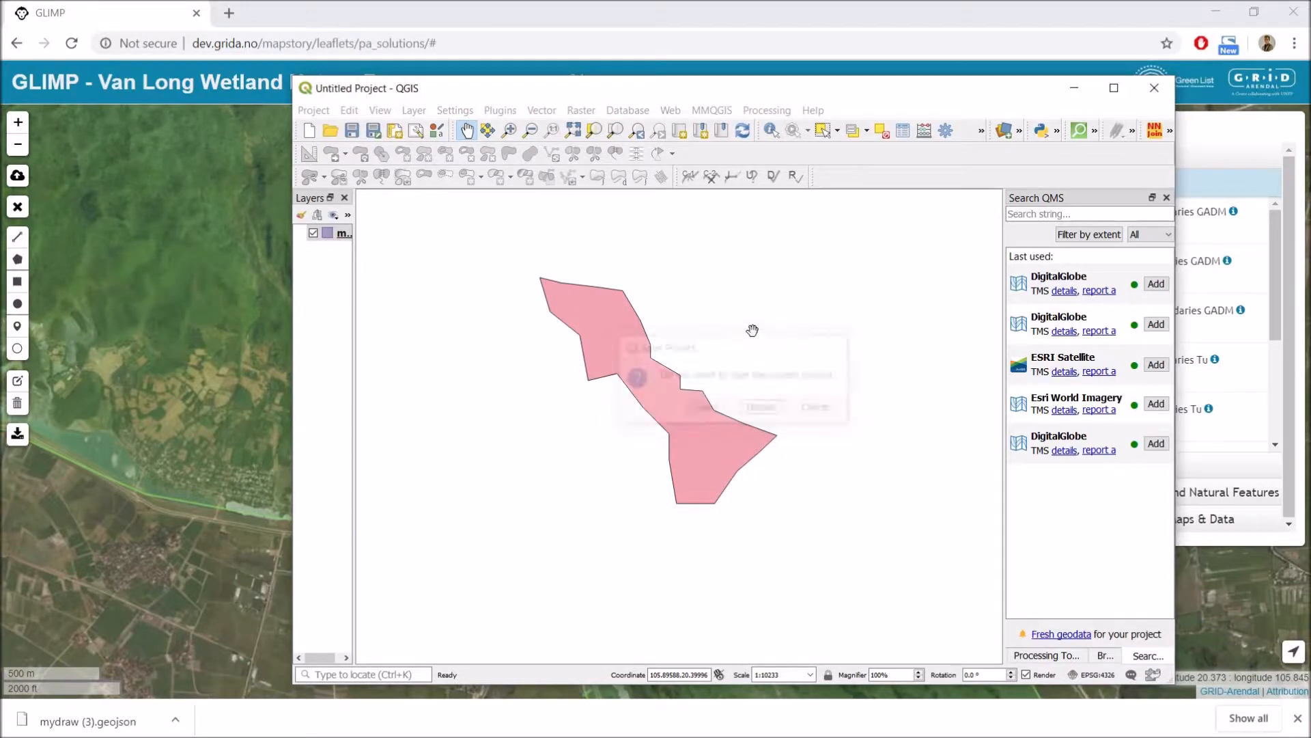
Clear the drawn quarry polygon from the GLIMP map, leaving the reserve boundary layer displayed.
drag(629, 416, 601, 428)
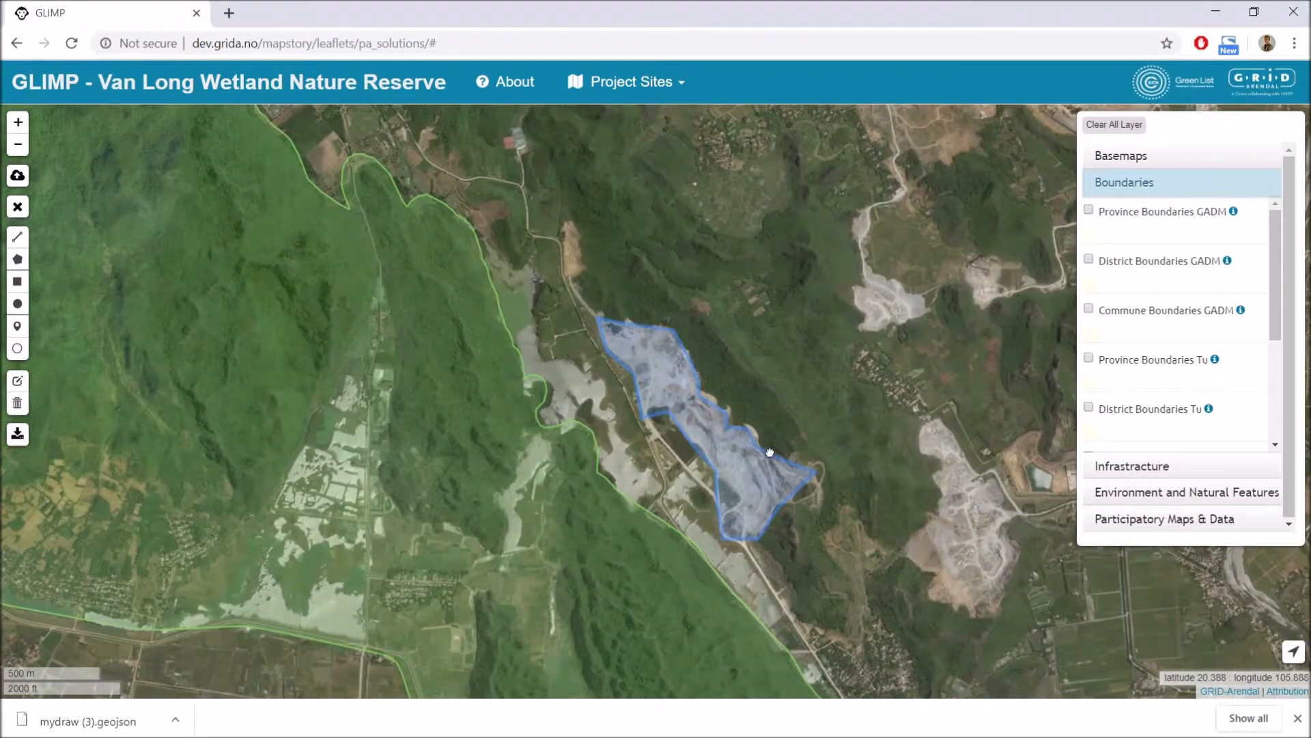
drag(770, 453, 632, 404)
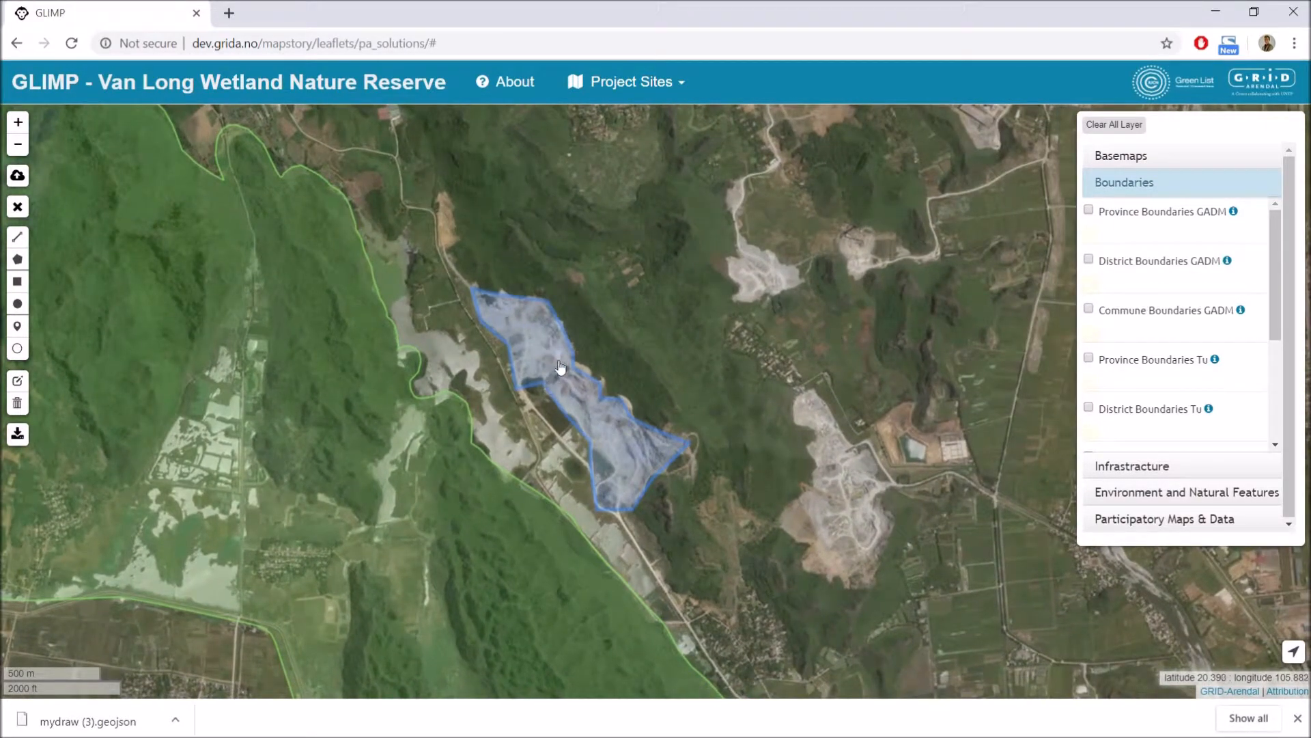
click(17, 403)
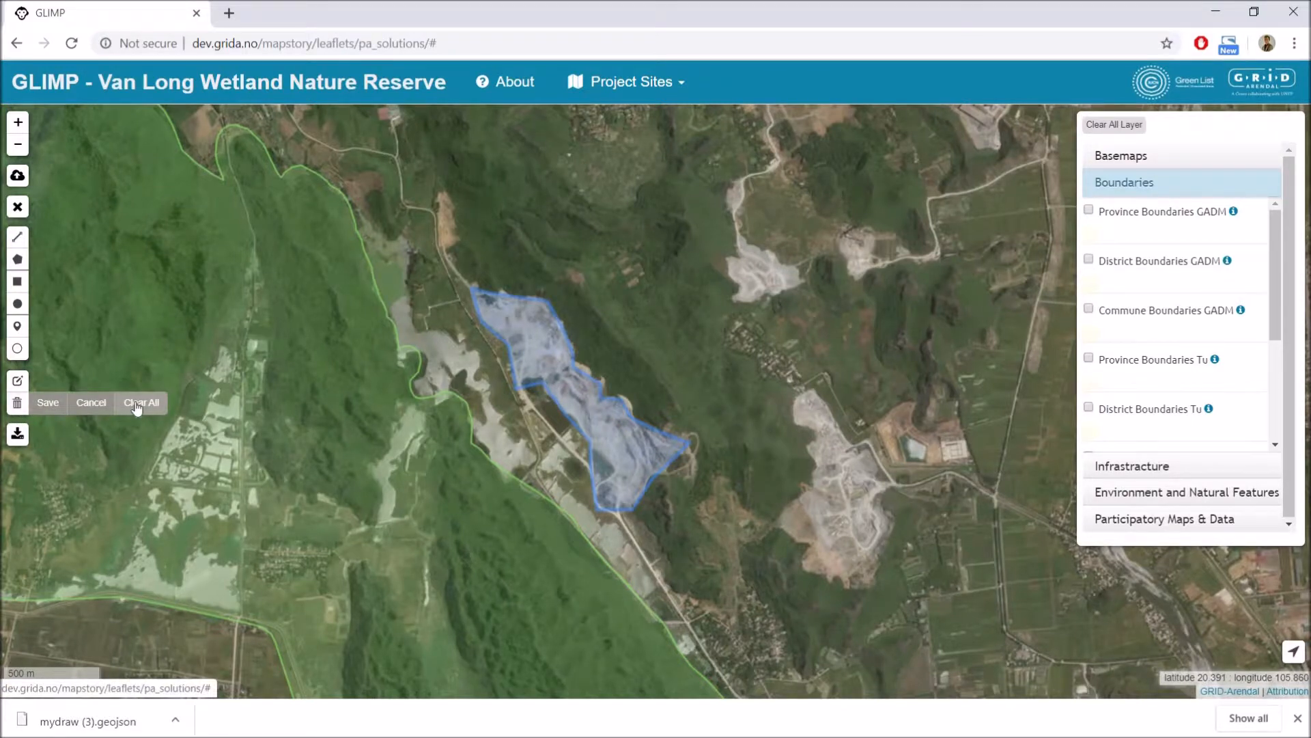
click(542, 342)
Draw a polyline along the village road just outside the reserve's northeastern boundary.
mouse_move(541, 342)
mouse_down()
mouse_move(468, 301)
mouse_move(458, 325)
mouse_up()
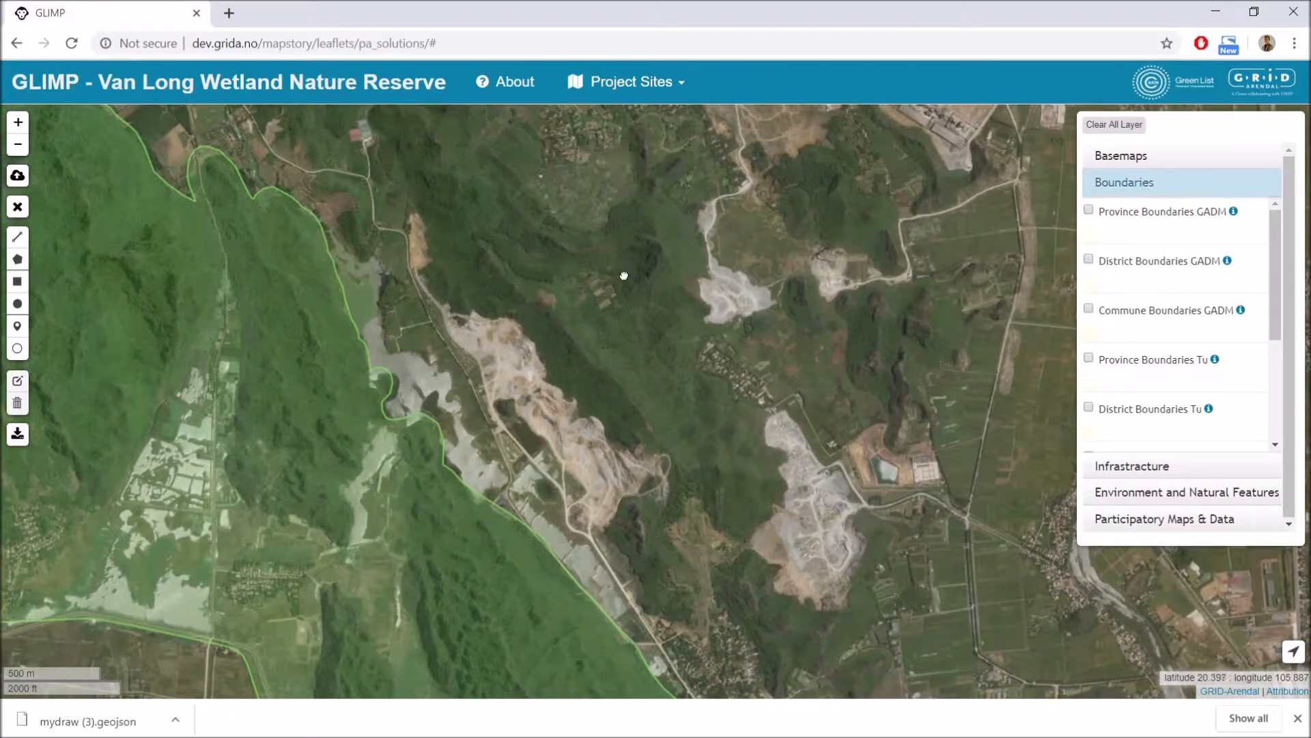
drag(612, 347, 602, 447)
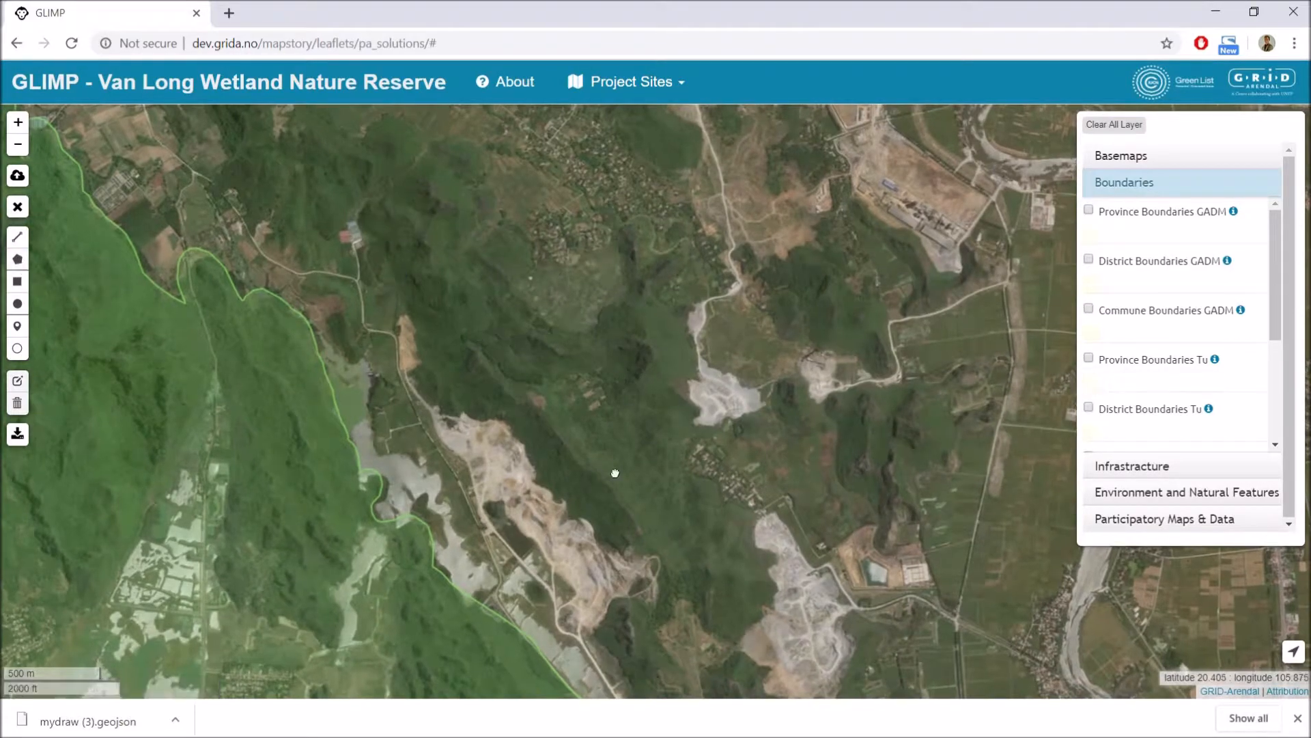
drag(614, 478, 676, 553)
drag(518, 300, 589, 359)
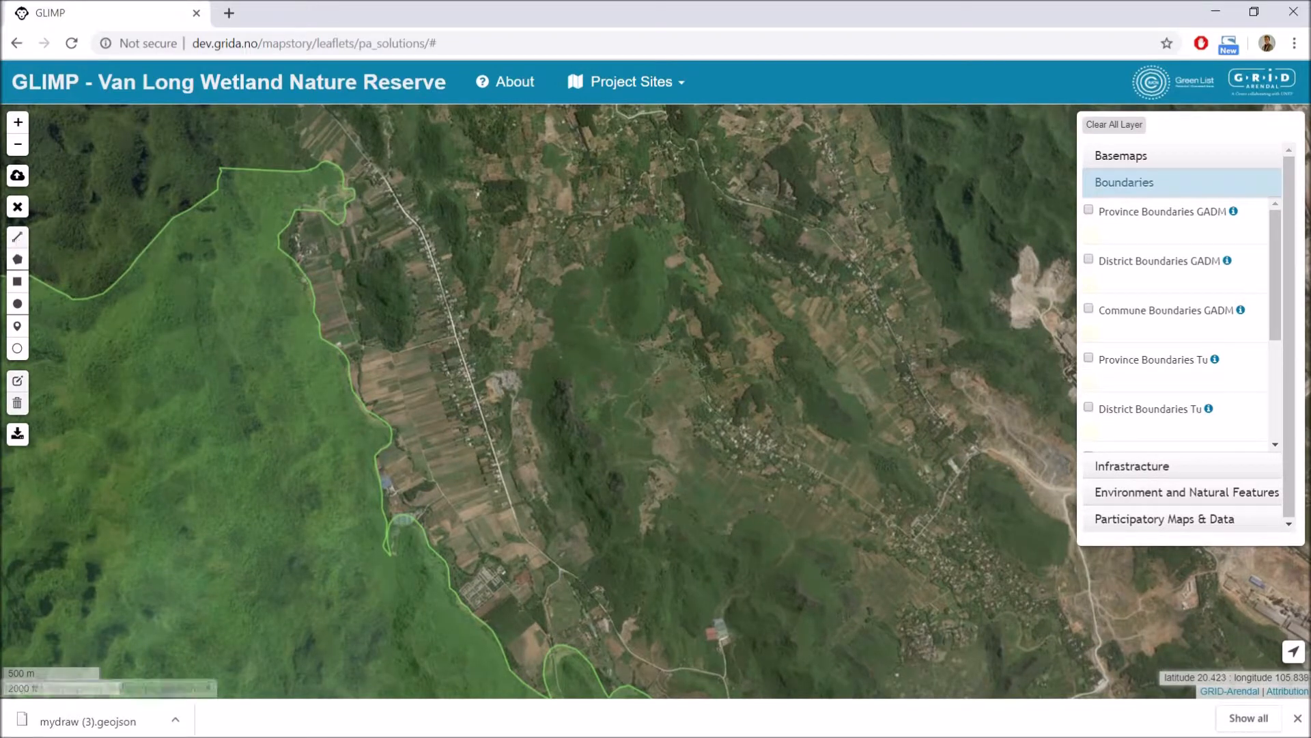
click(18, 237)
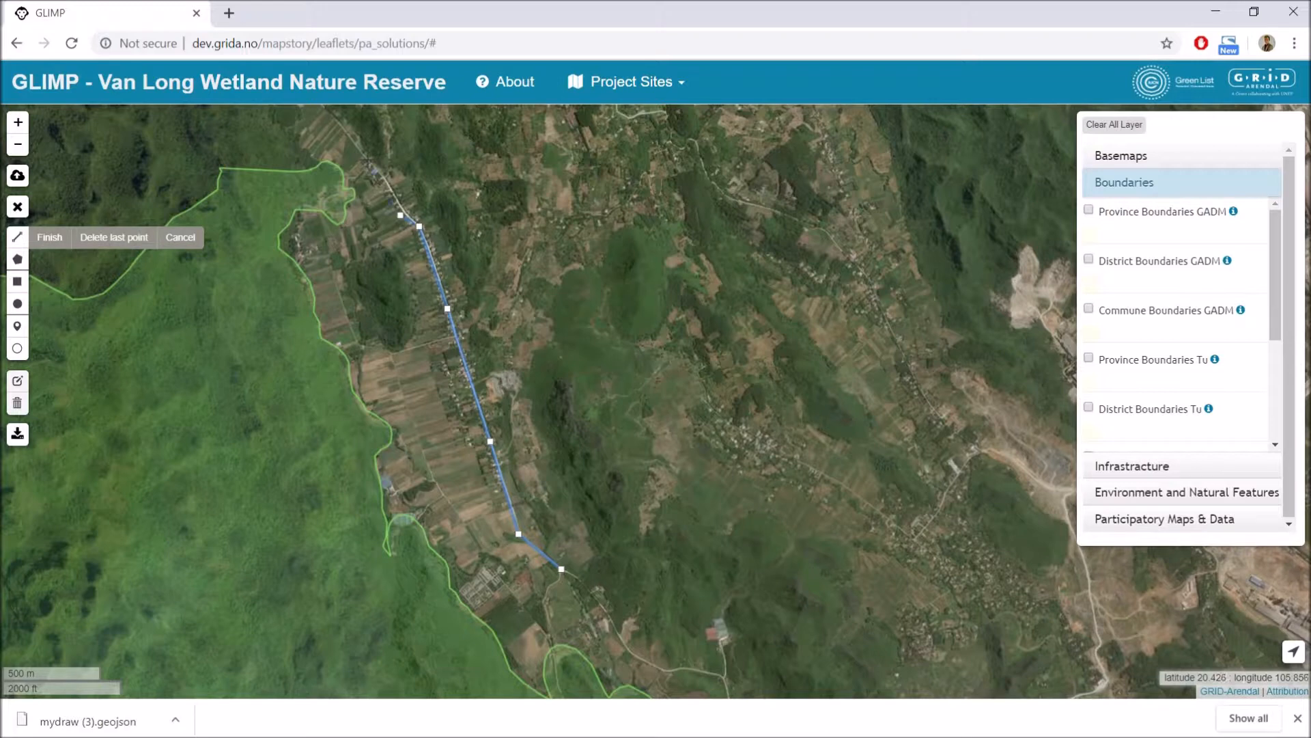
double_click(370, 167)
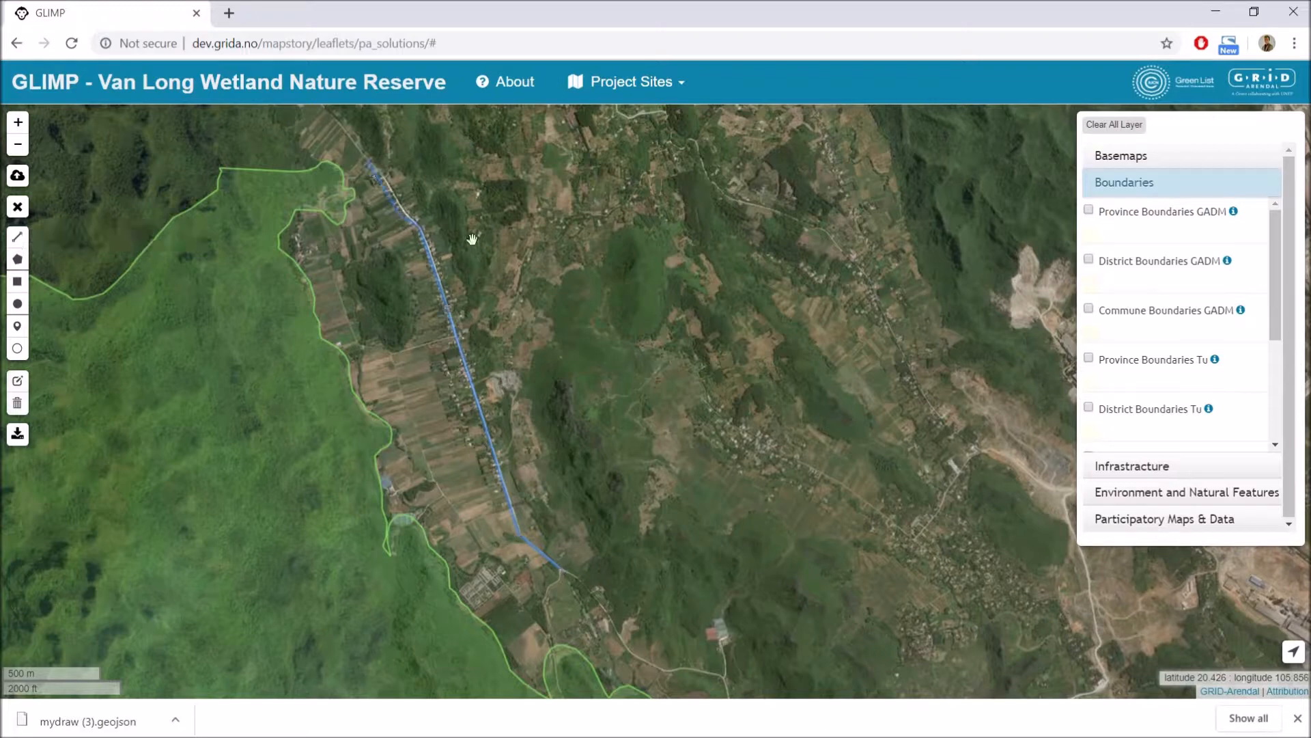
Draw a rectangle over the hill area east of the traced road and a circle just north of the reserve.
click(17, 286)
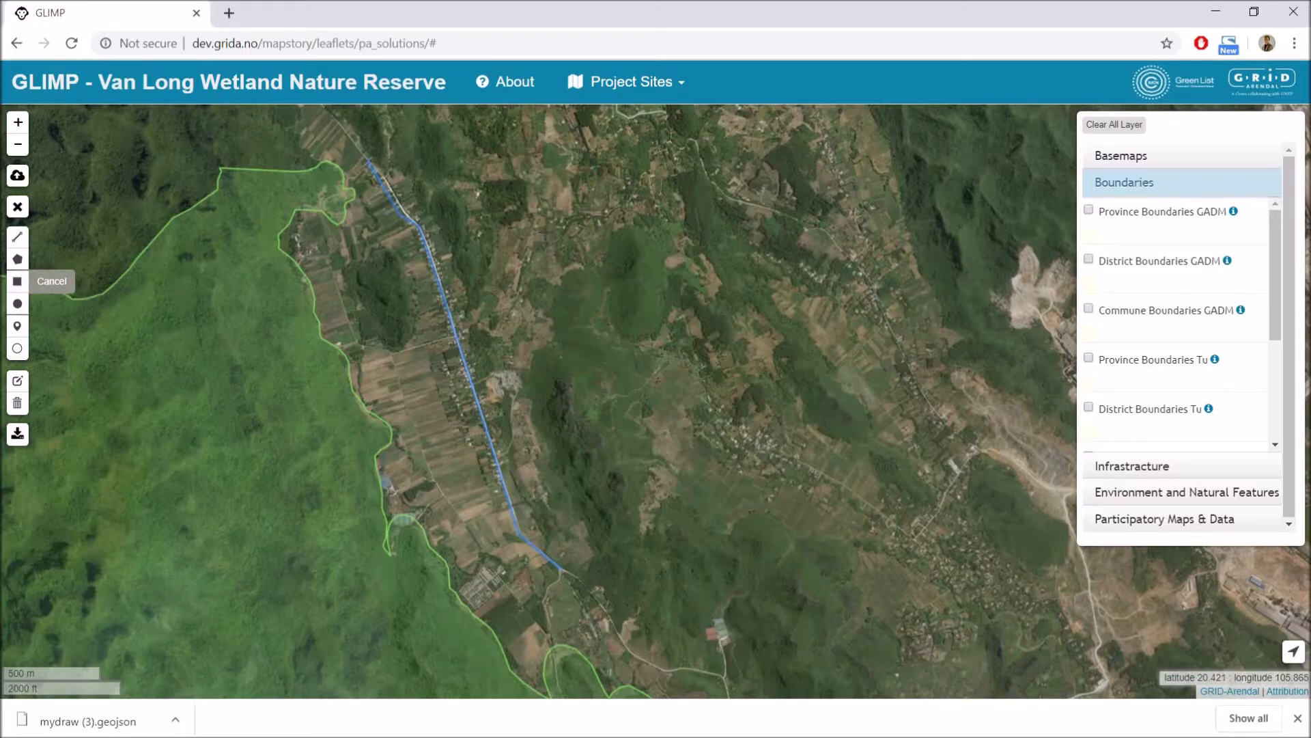
drag(532, 193, 722, 333)
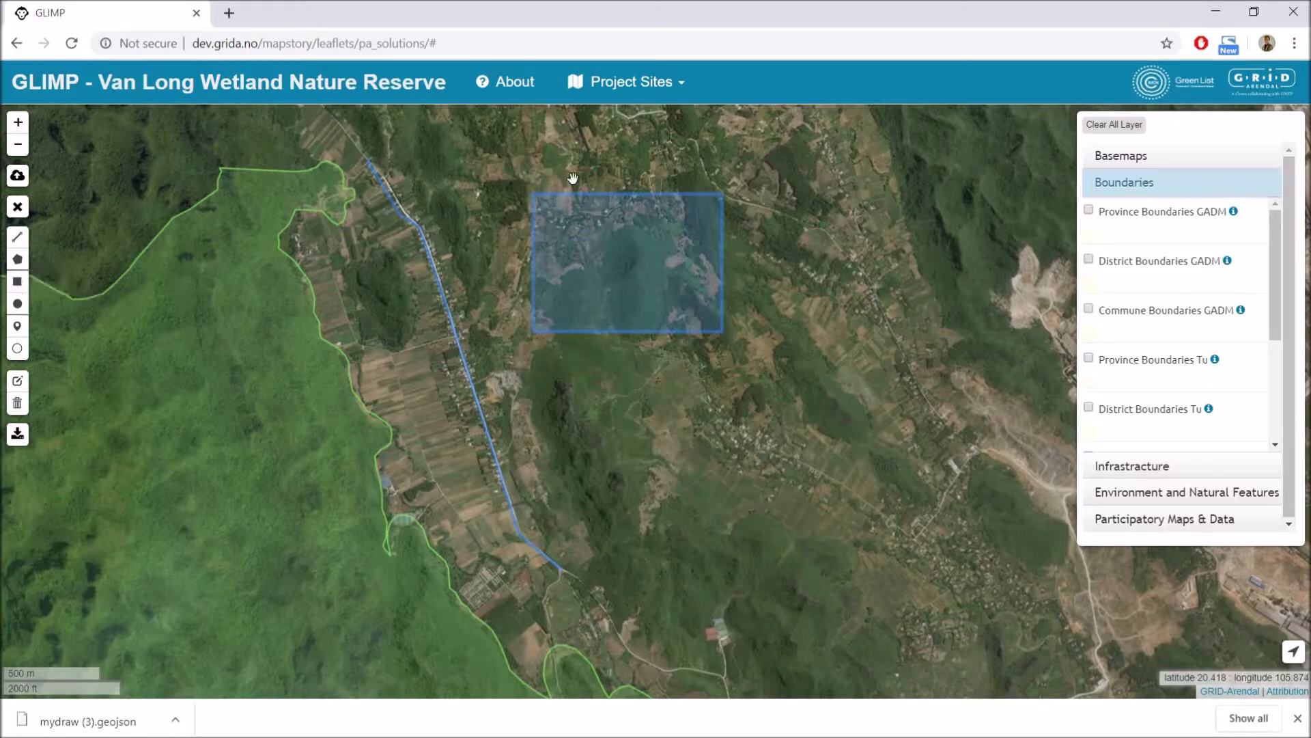
scroll(734, 320, down, 2)
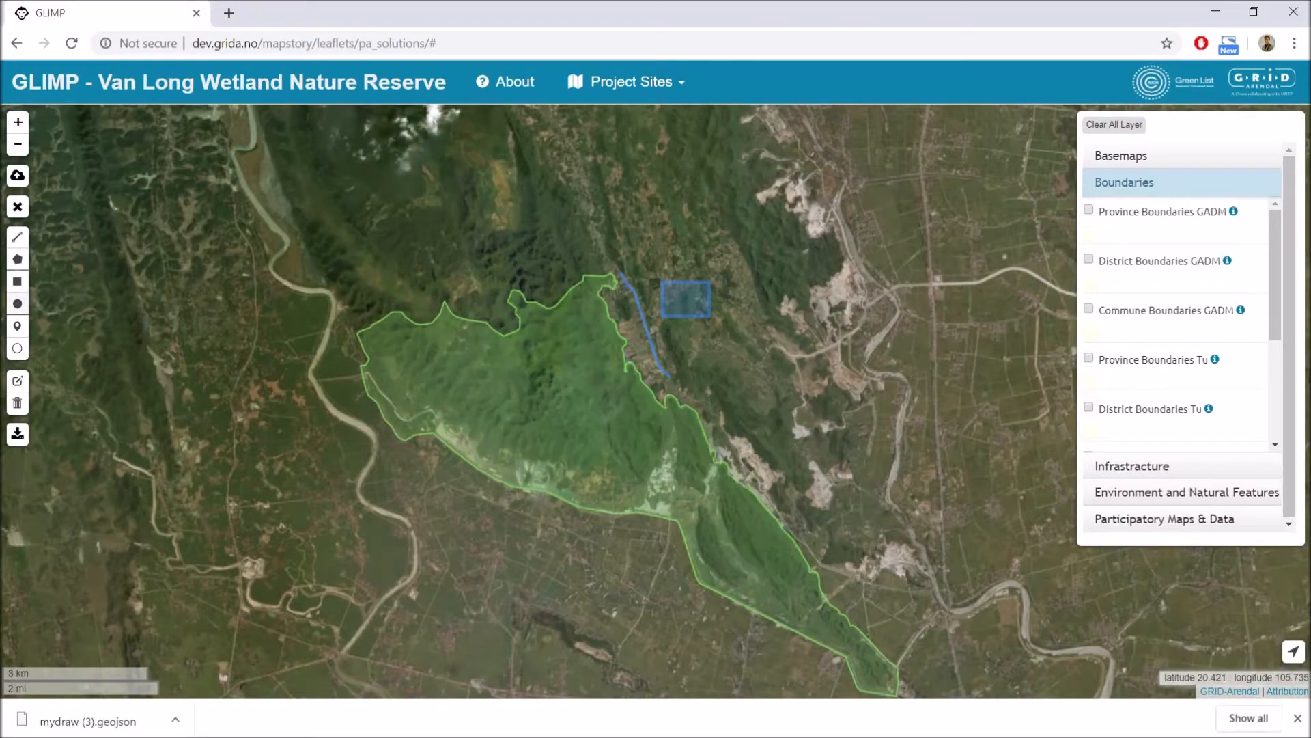
click(17, 303)
mouse_move(507, 252)
mouse_down()
mouse_move(573, 301)
mouse_move(513, 258)
mouse_up()
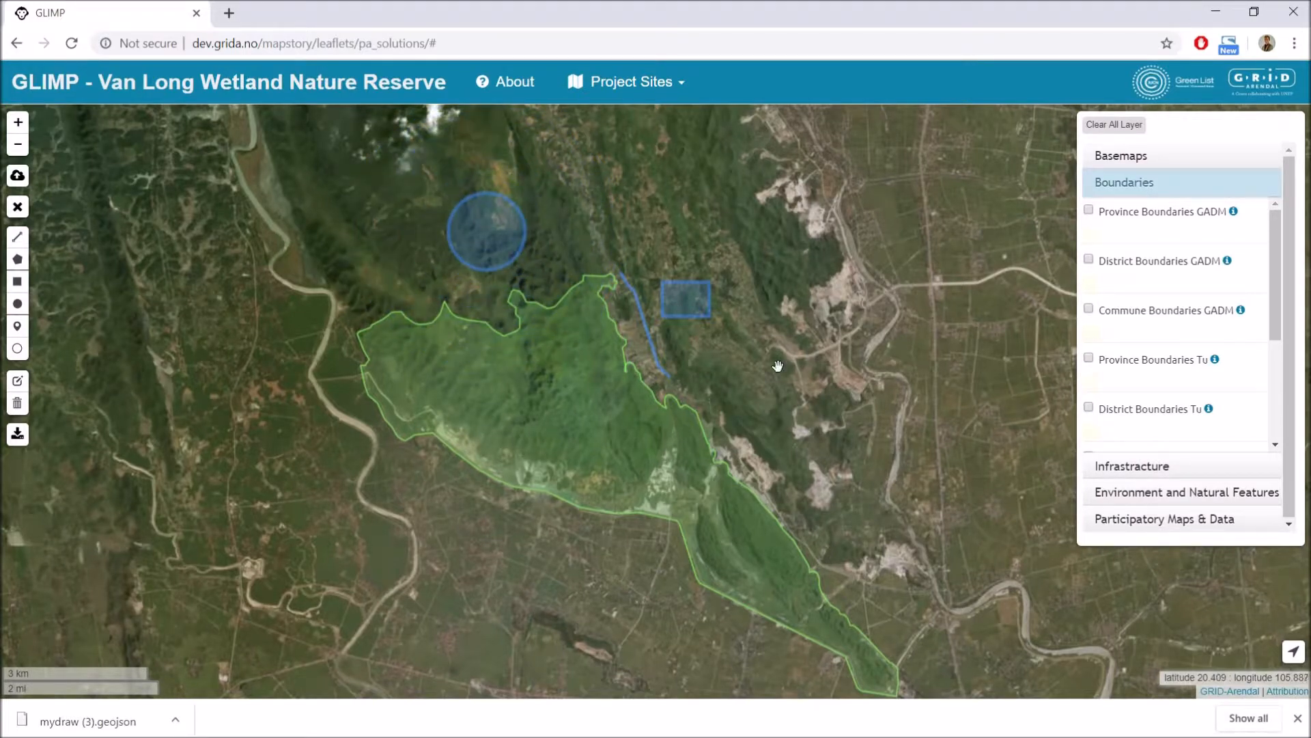
Place six point markers on houses along the road in the northwestern part of the village southeast of the rectangle.
scroll(778, 365, down, 1)
scroll(586, 305, down, 1)
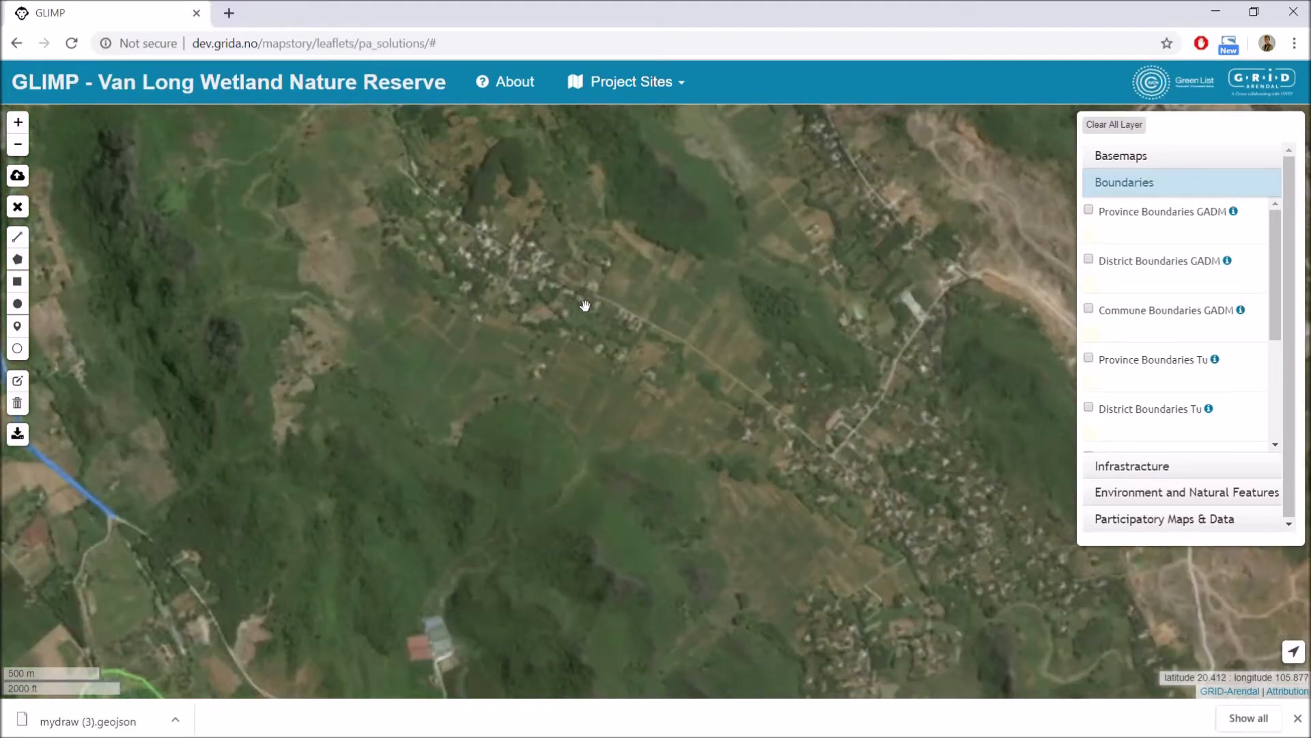
scroll(519, 259, up, 2)
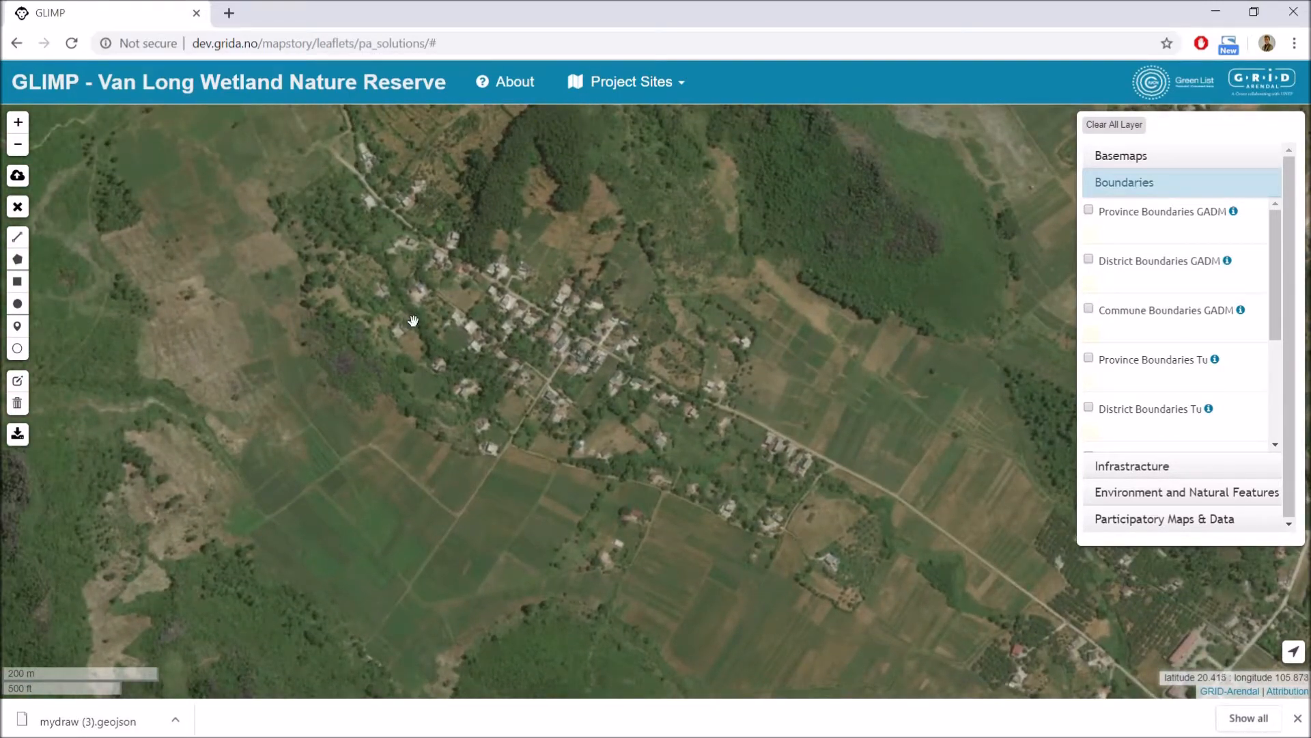
click(17, 328)
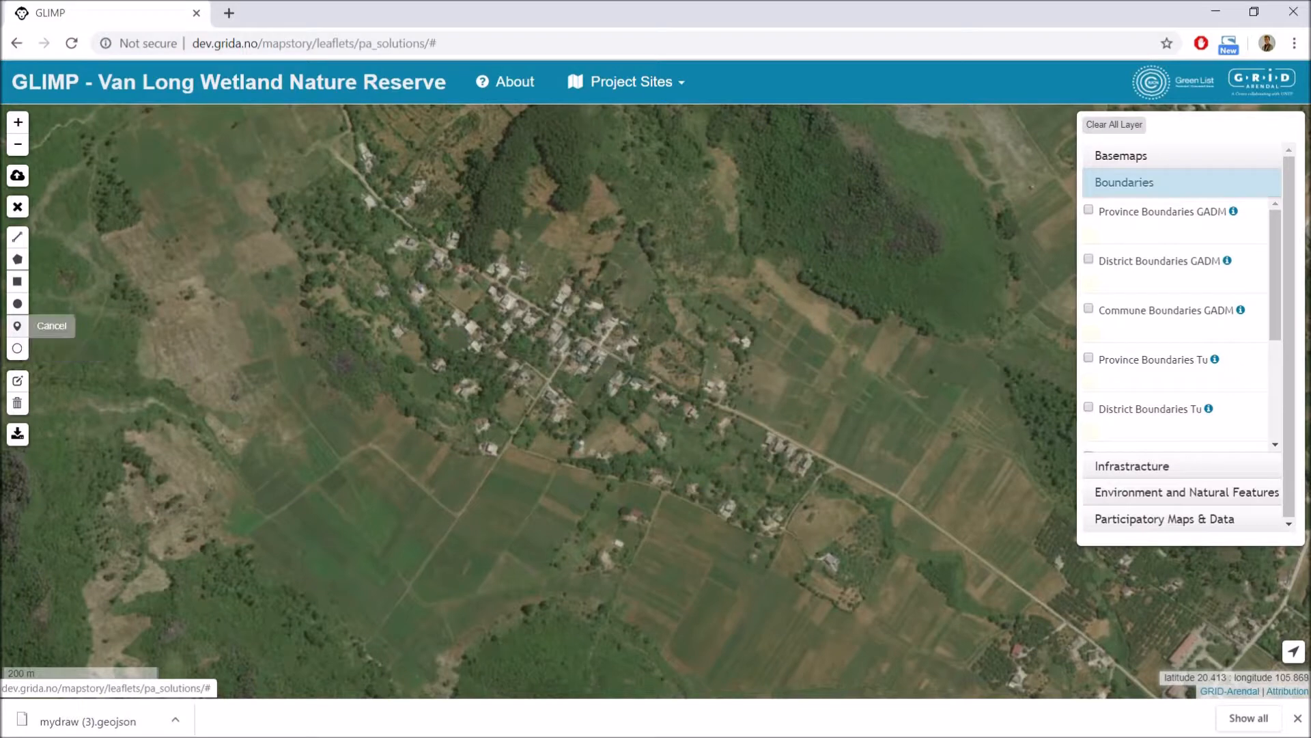
click(366, 199)
click(17, 327)
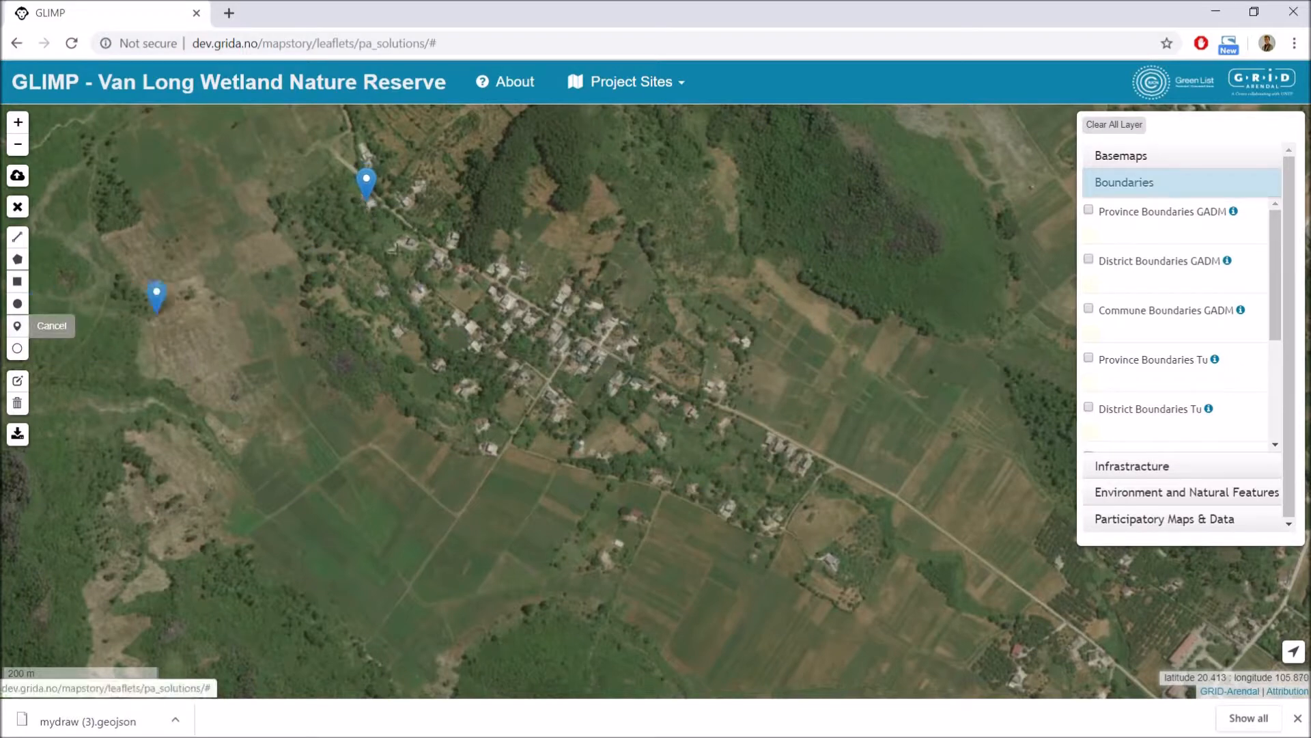
click(408, 239)
click(18, 328)
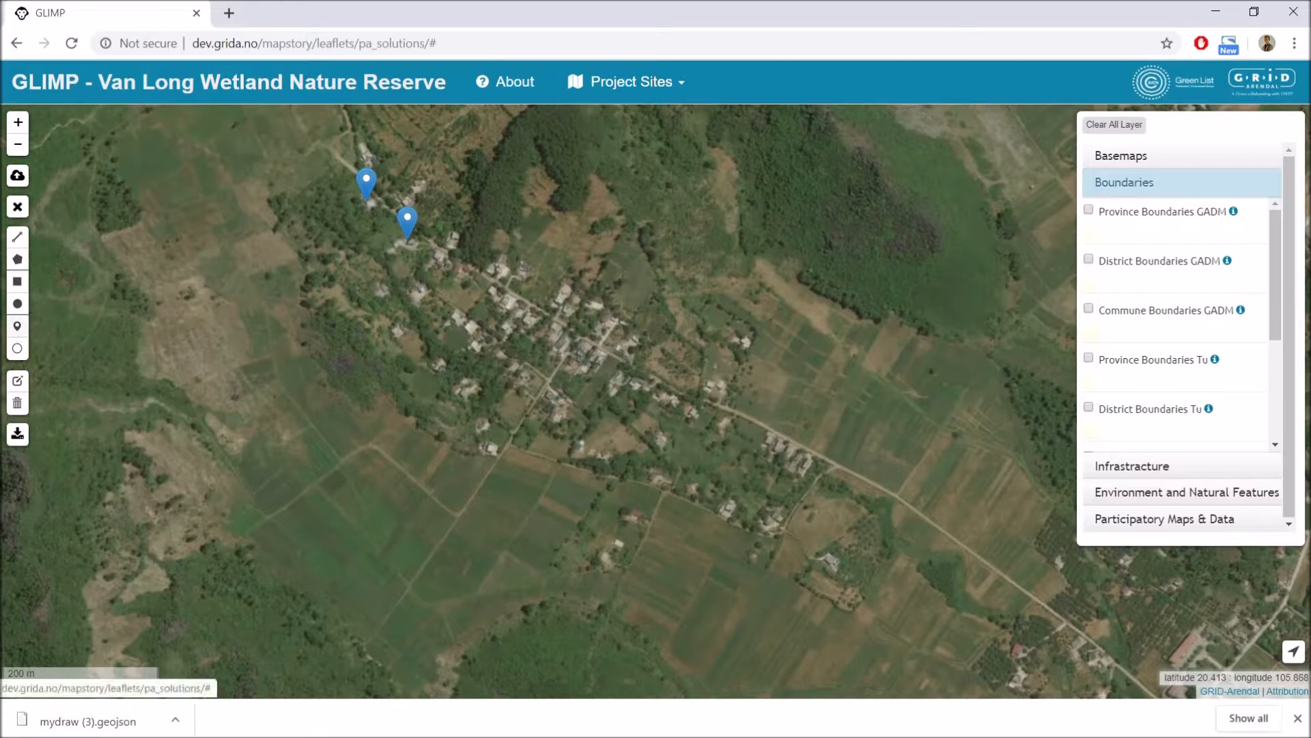
click(442, 251)
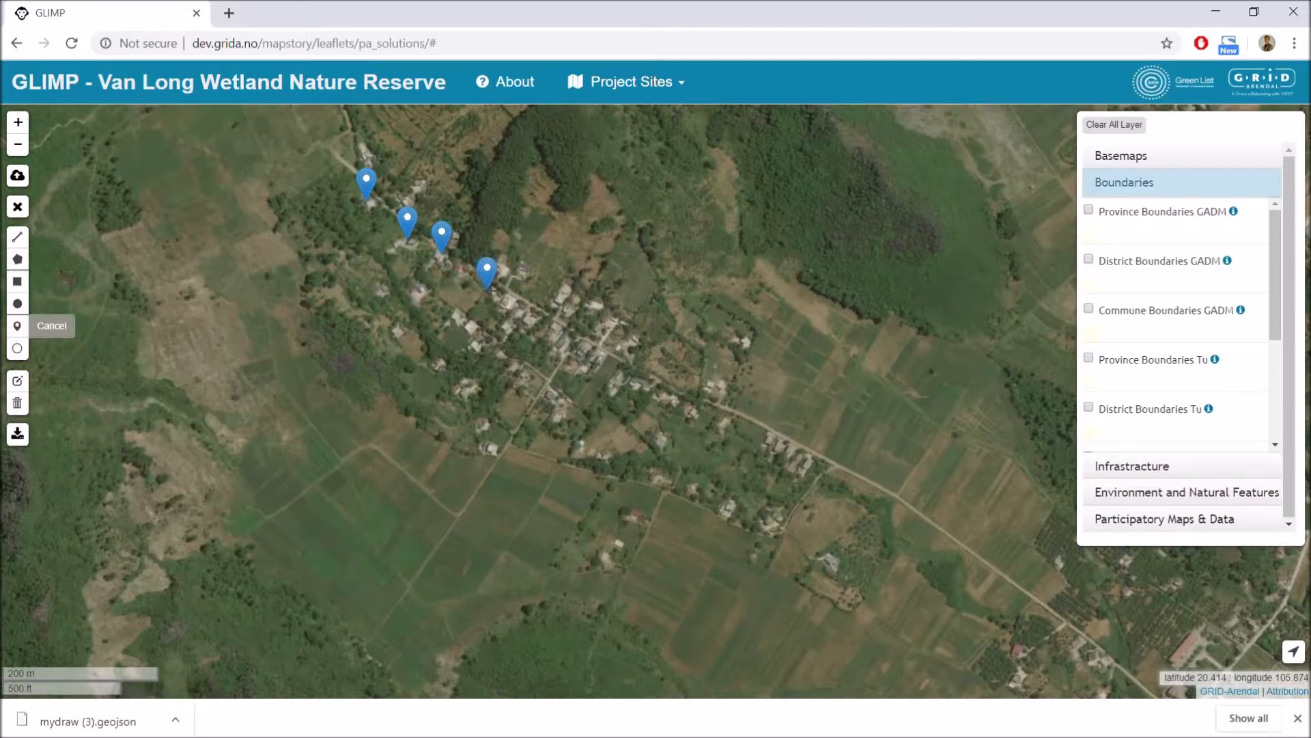
click(491, 287)
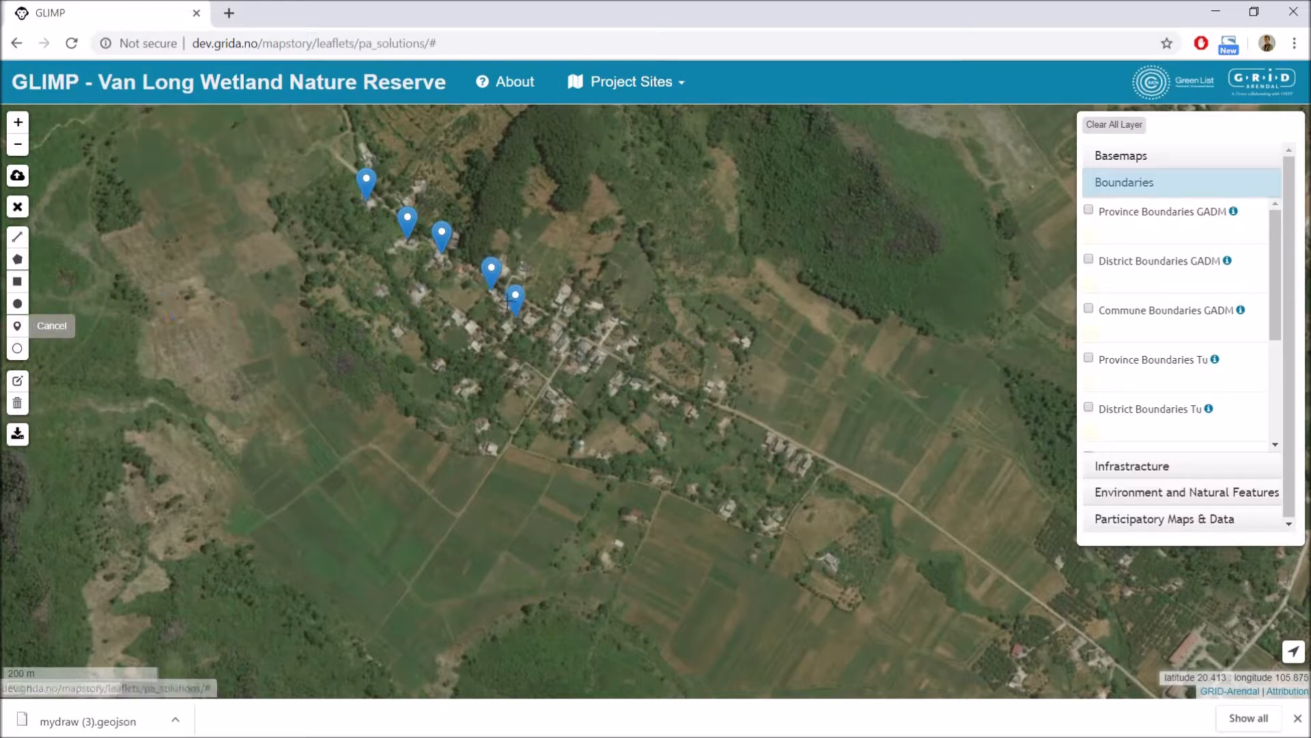
click(508, 297)
click(17, 326)
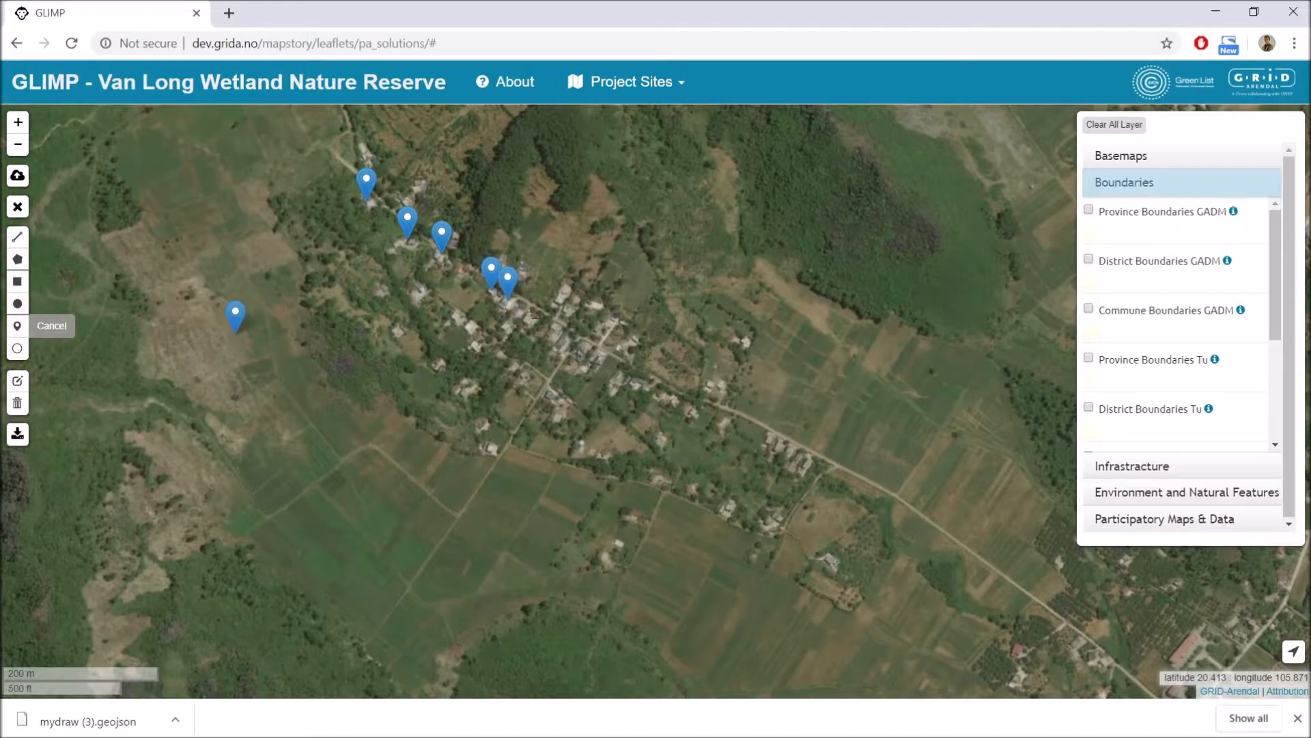
click(534, 311)
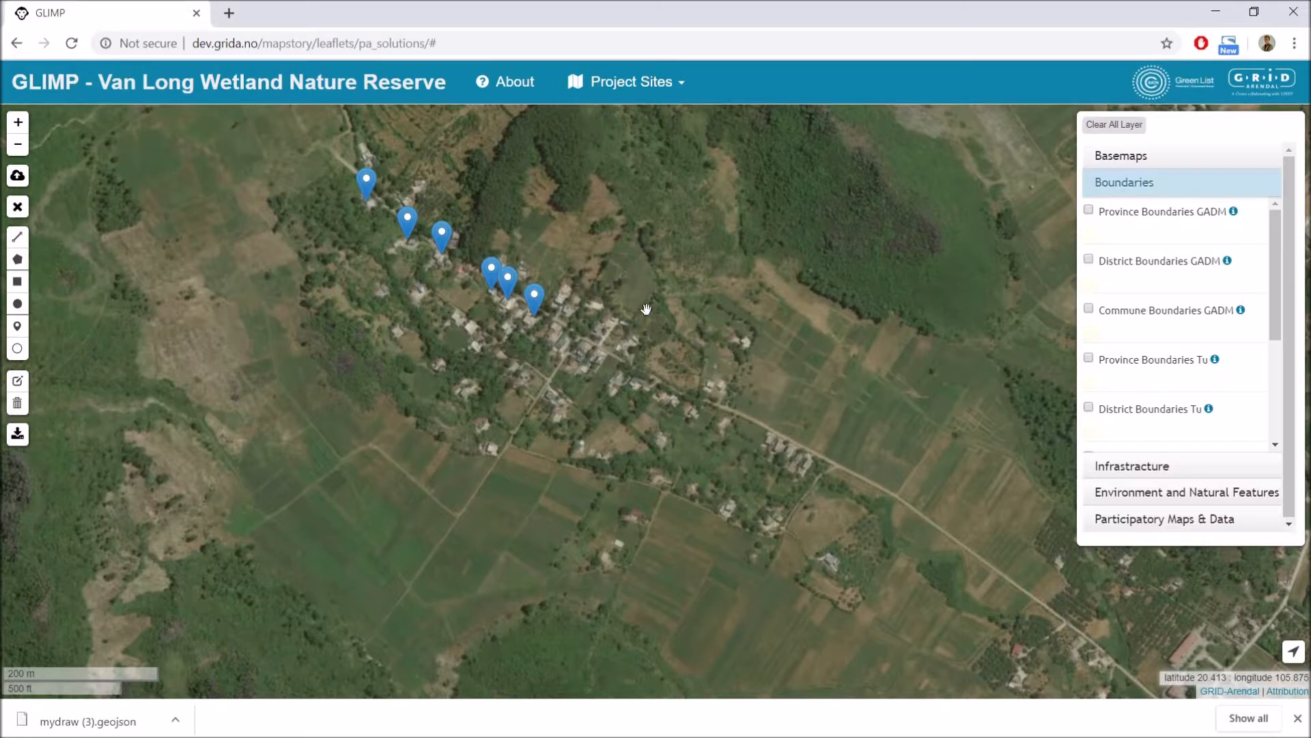
Clear all drawn features from the map, including the road line, rectangle, circle and house markers.
drag(716, 327, 826, 376)
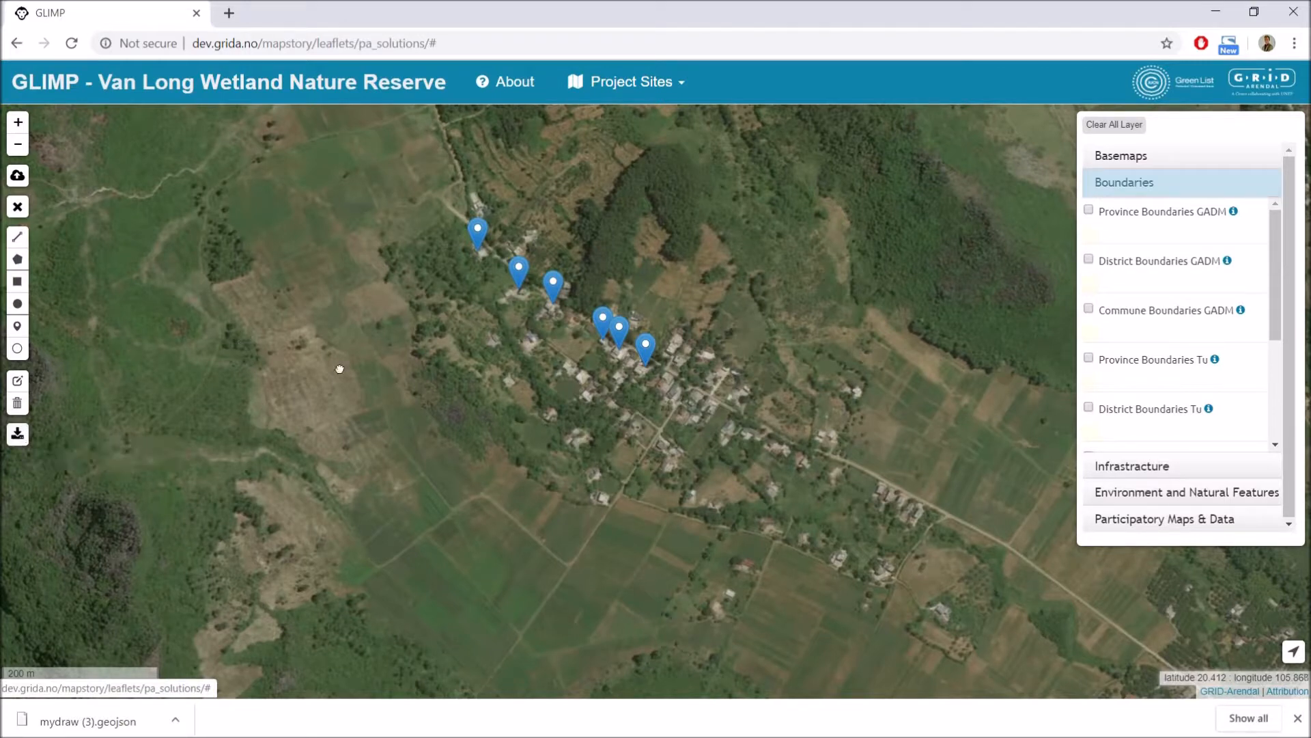
drag(383, 424, 407, 428)
scroll(362, 319, down, 2)
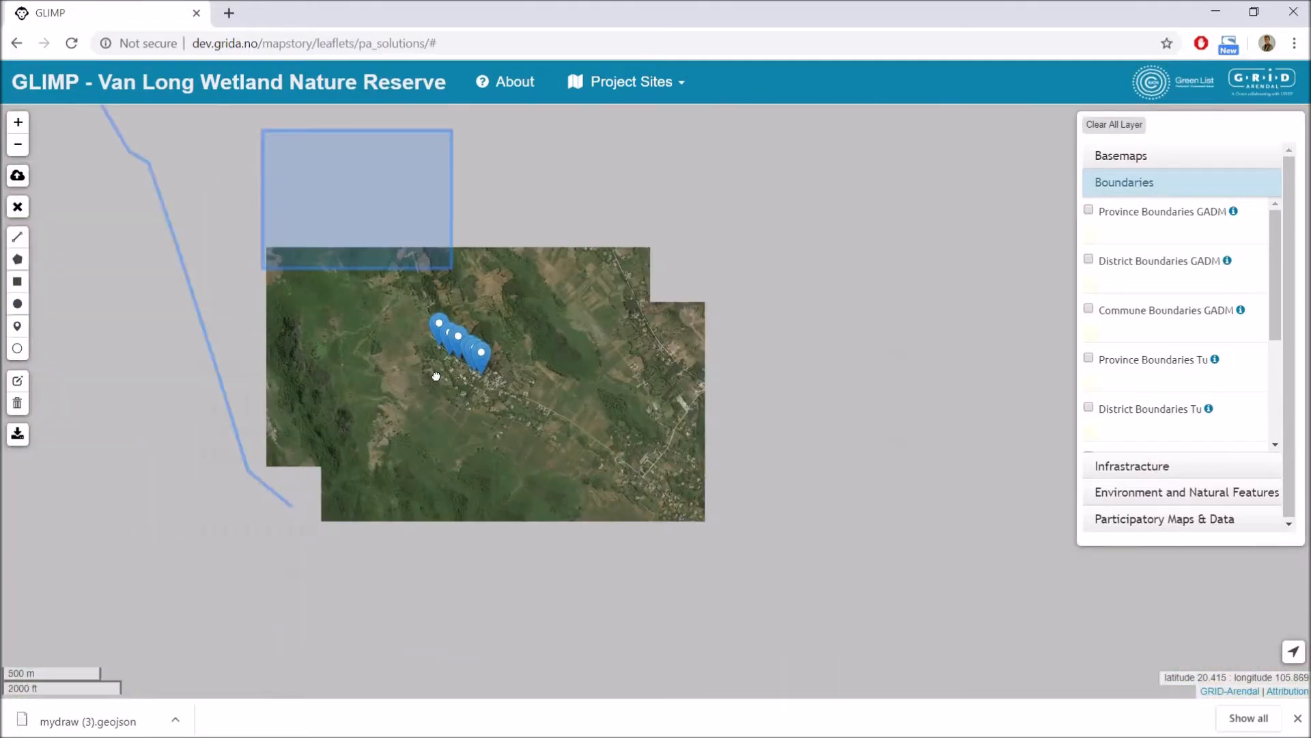
drag(588, 504, 772, 655)
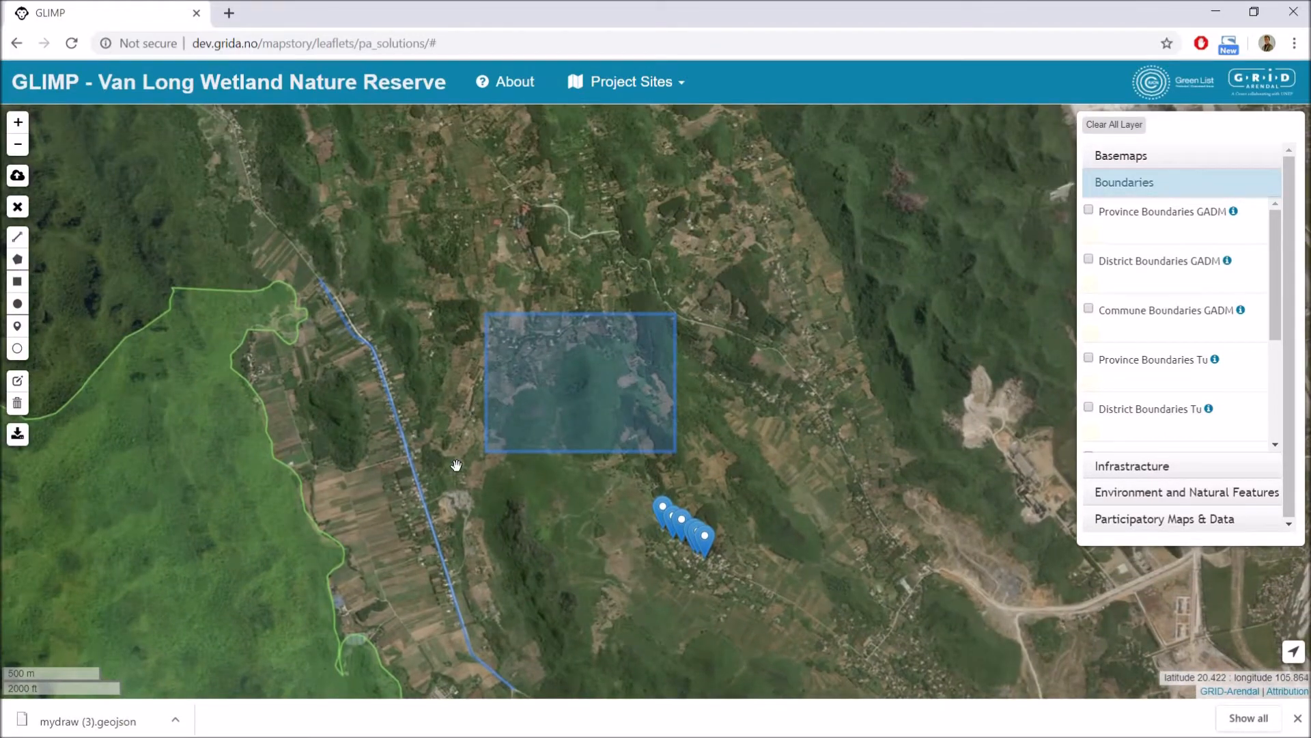
drag(535, 373, 535, 328)
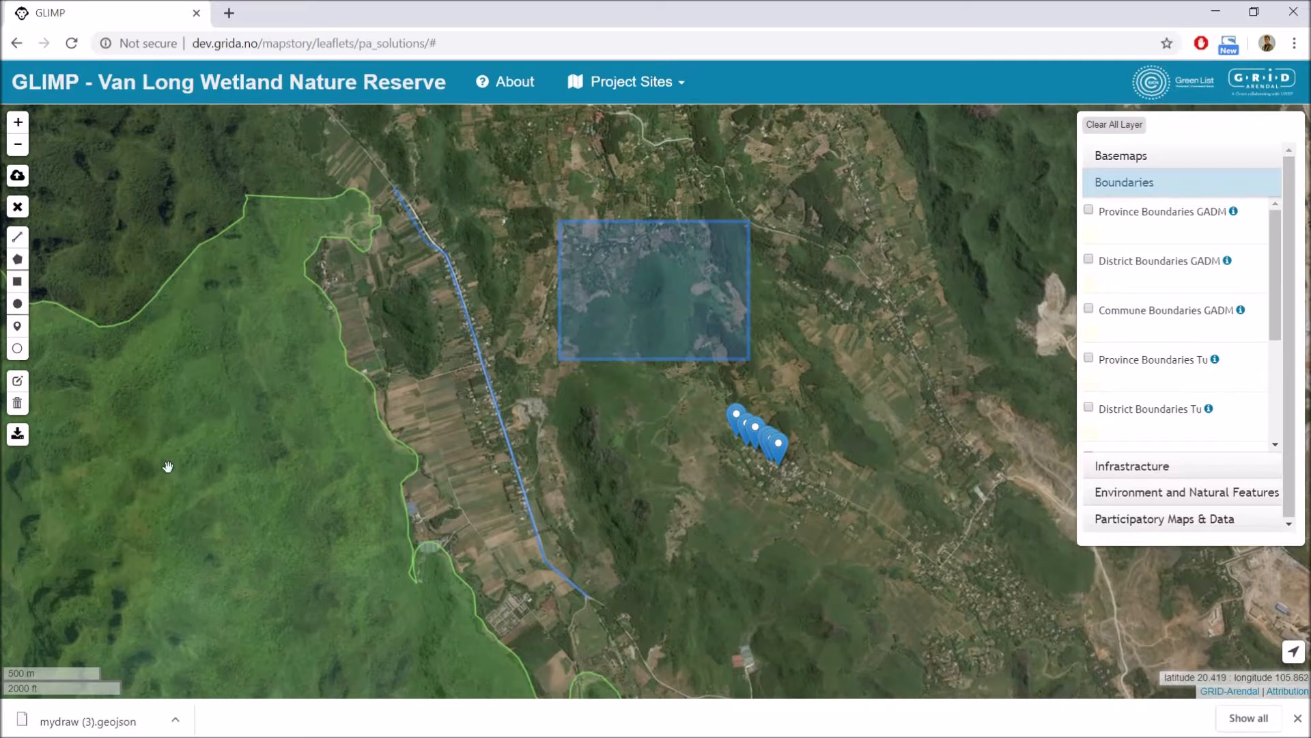
click(17, 405)
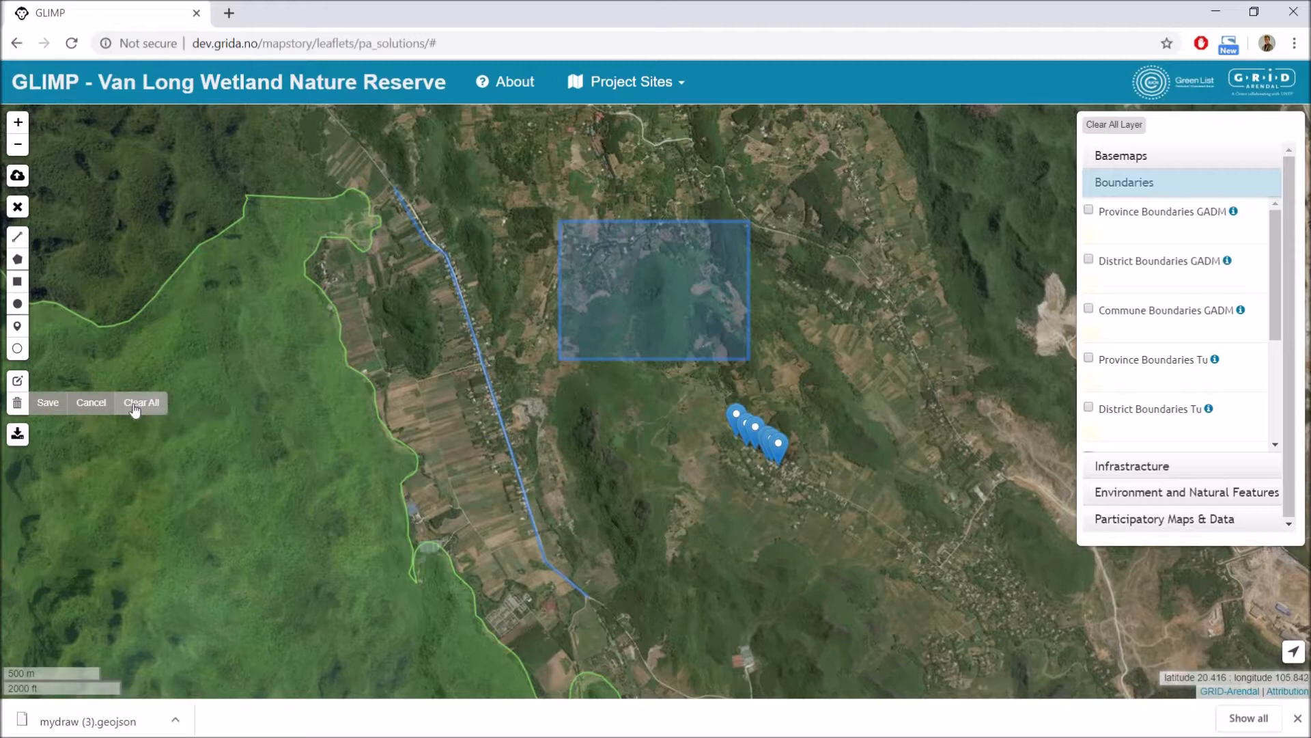
click(135, 406)
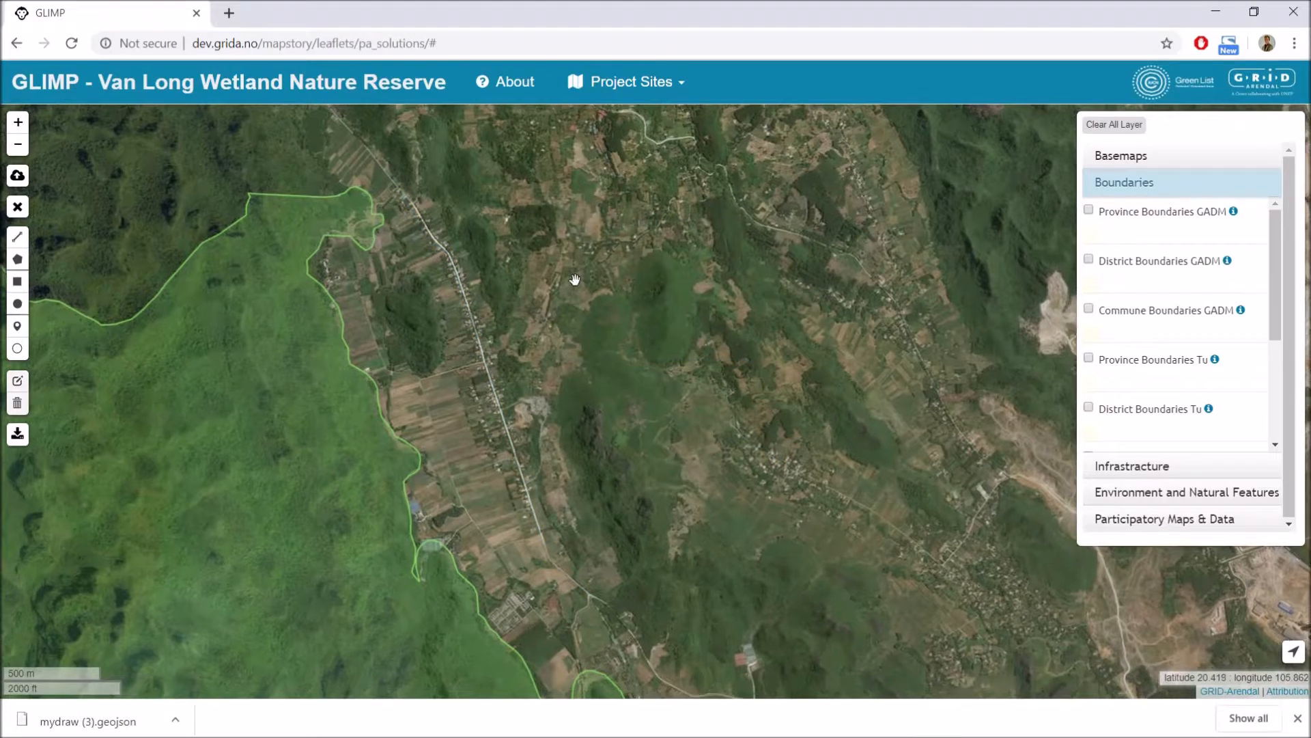
drag(575, 280, 625, 345)
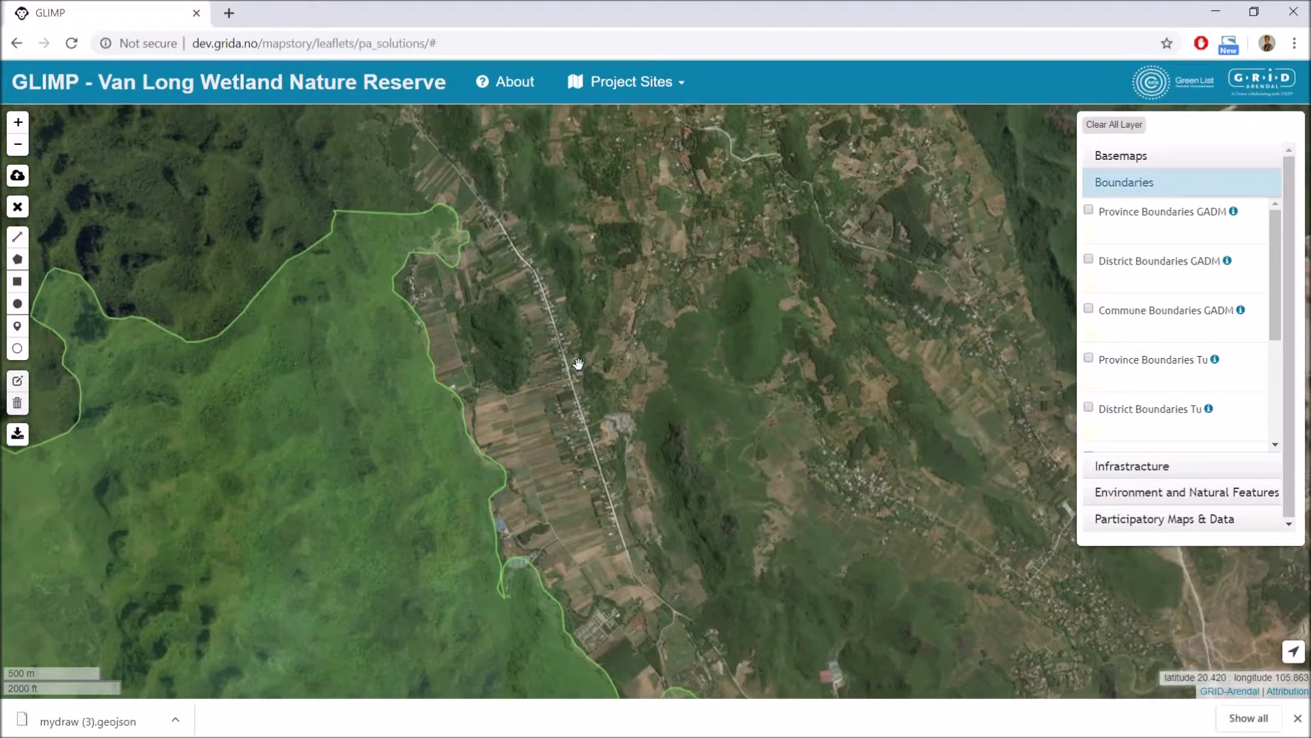
drag(580, 359, 540, 415)
drag(513, 330, 523, 416)
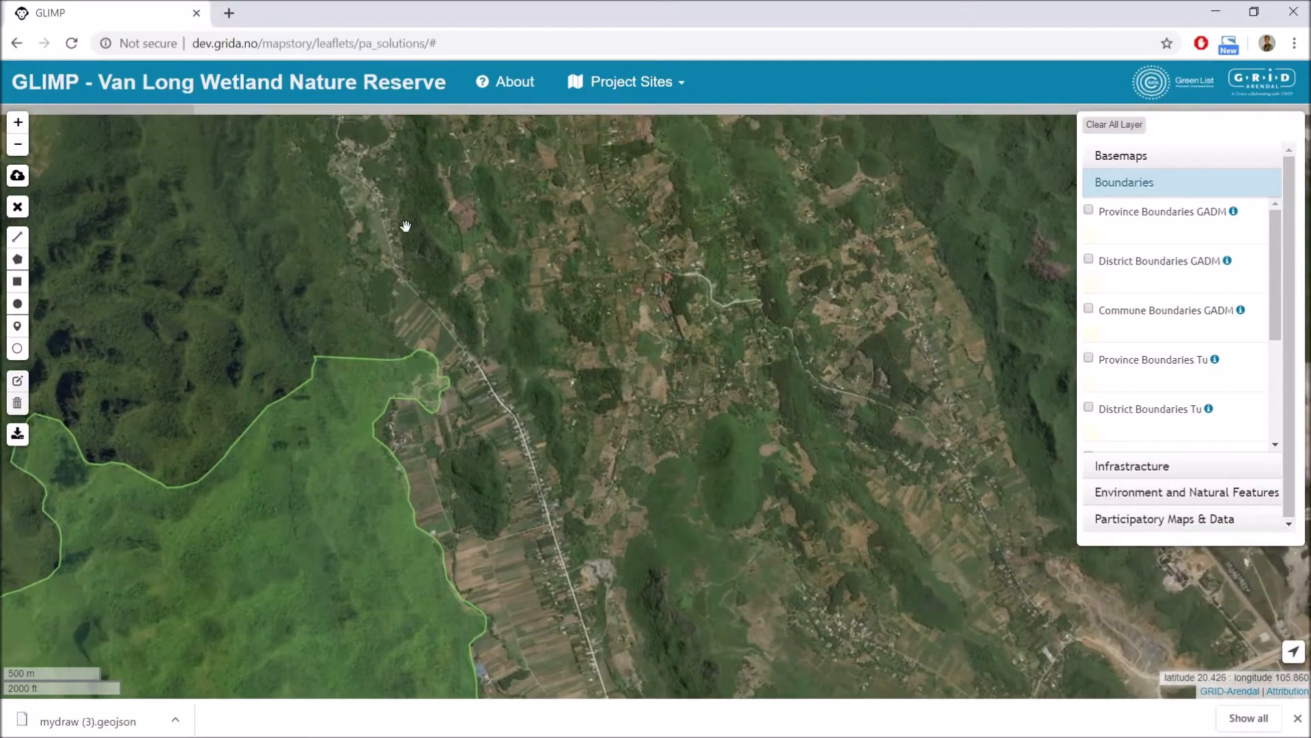
drag(608, 305, 624, 228)
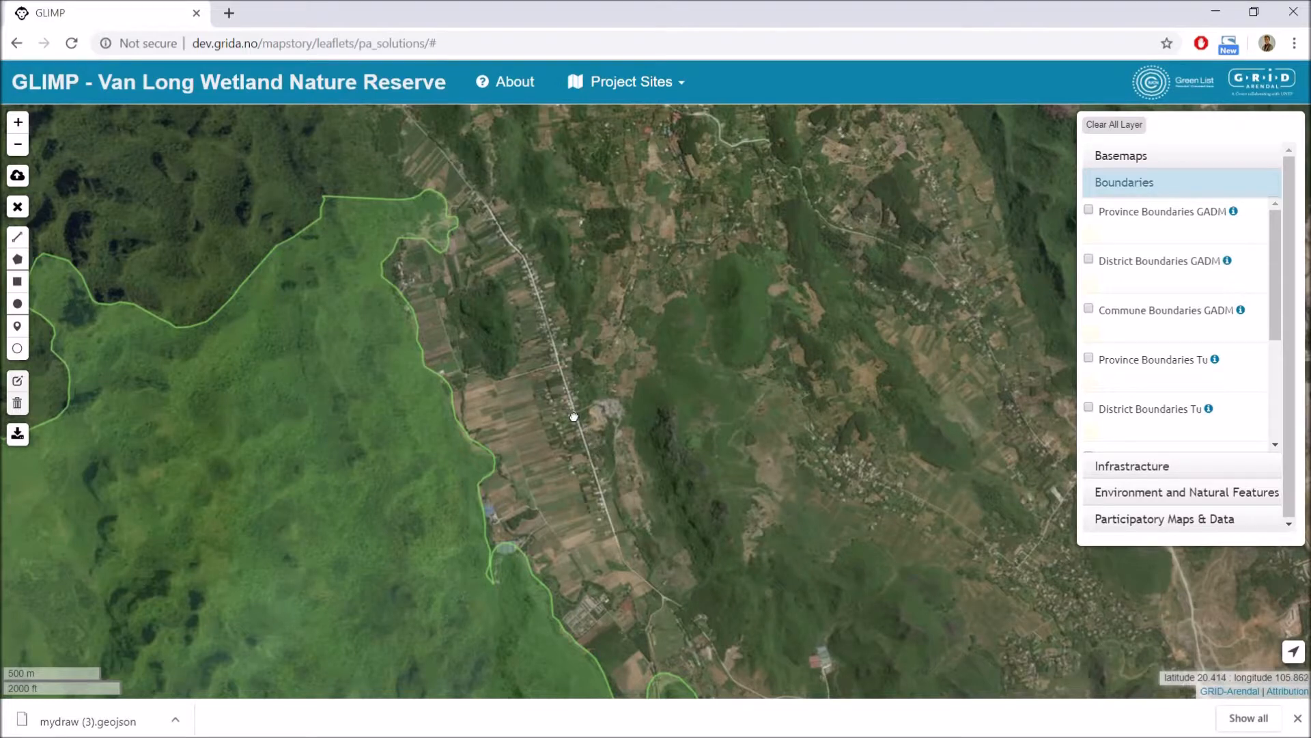
Upload the zipped shapefile Kim_Bang_survey.zip from the Desktop to the map.
drag(575, 417, 547, 384)
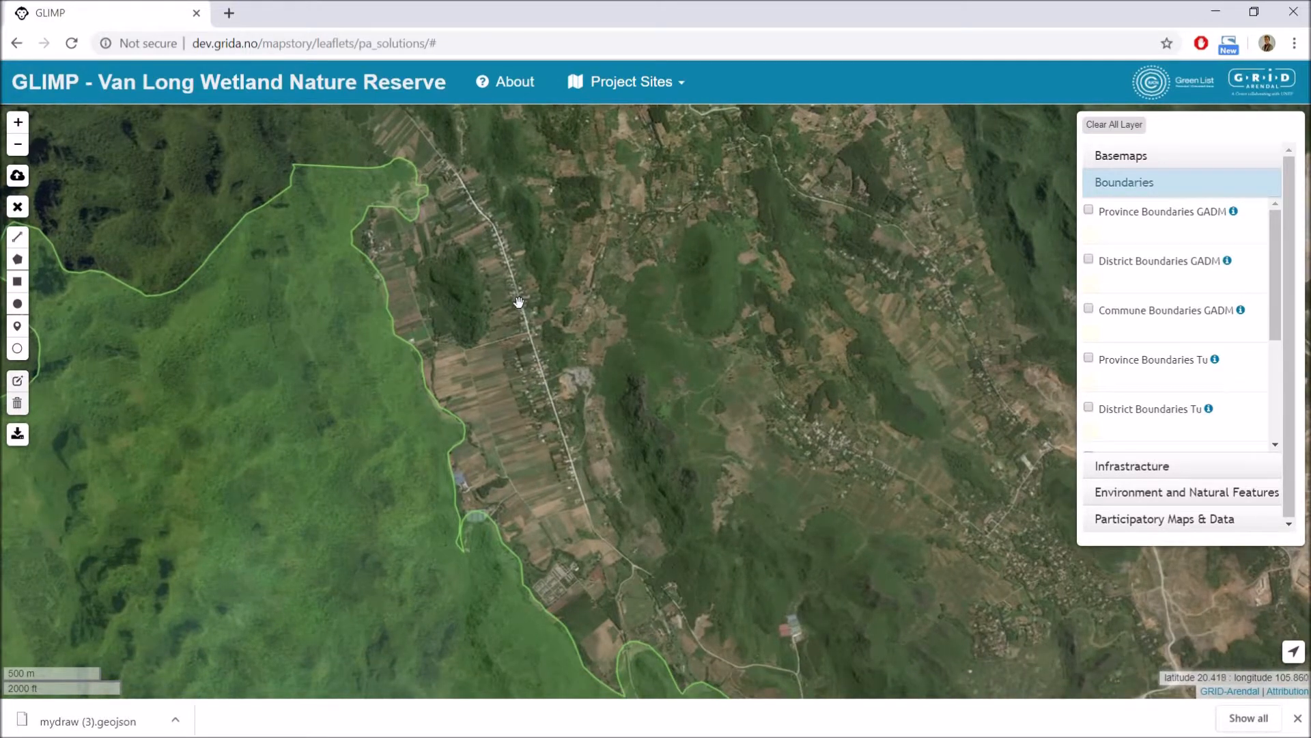
click(22, 309)
mouse_move(632, 261)
mouse_down()
mouse_move(787, 368)
mouse_move(890, 349)
mouse_move(842, 463)
mouse_up()
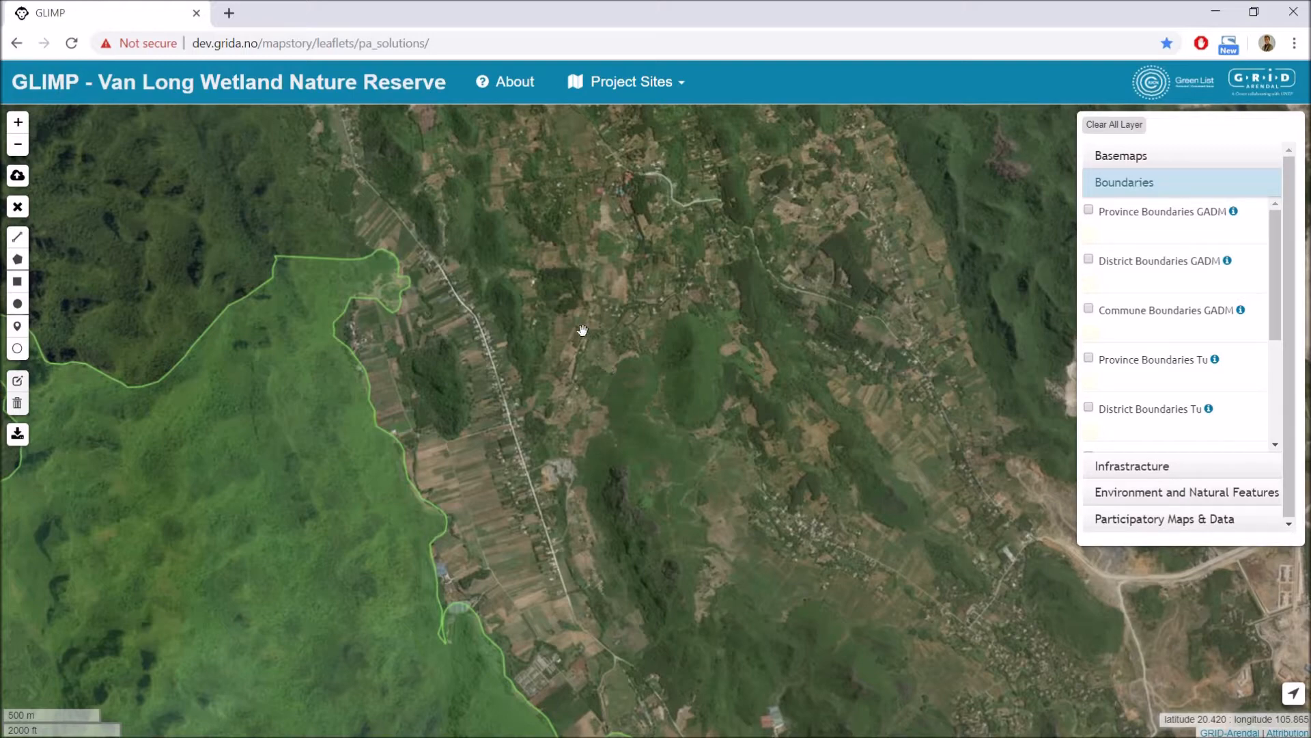
drag(699, 427, 822, 585)
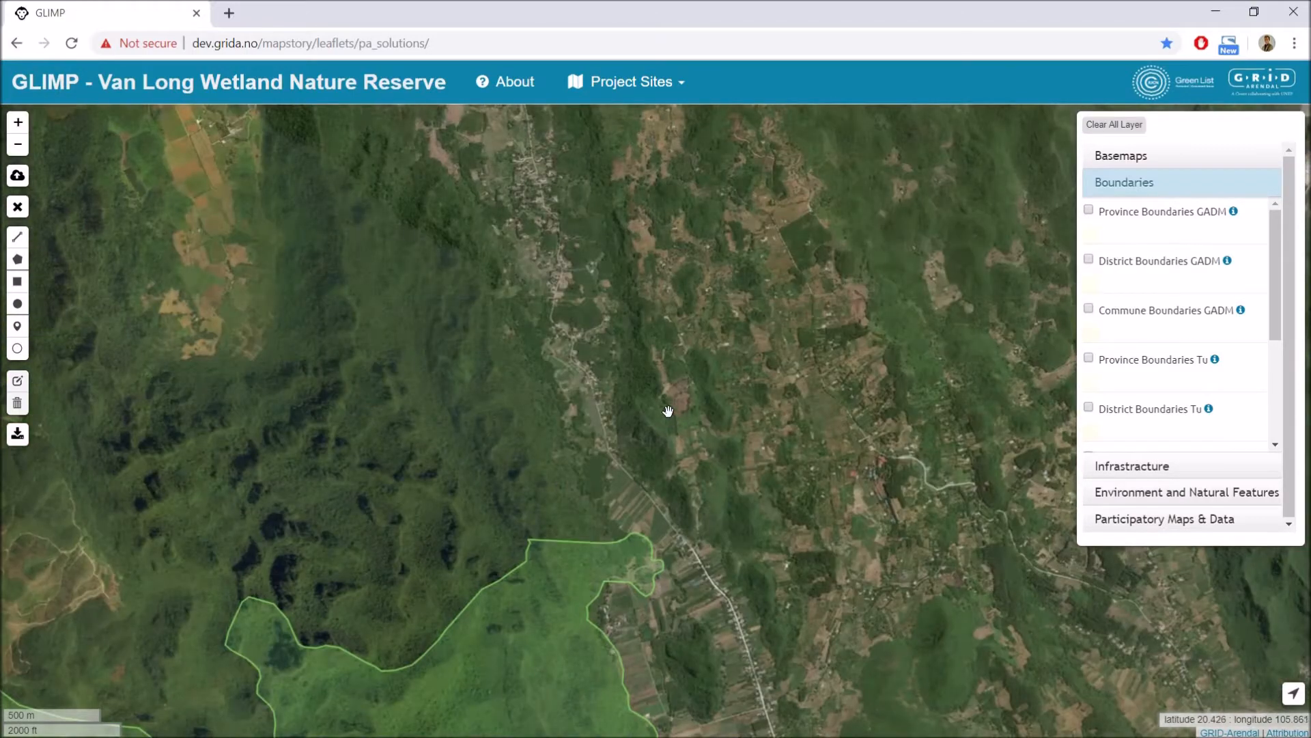
scroll(661, 384, down, 2)
drag(667, 351, 594, 500)
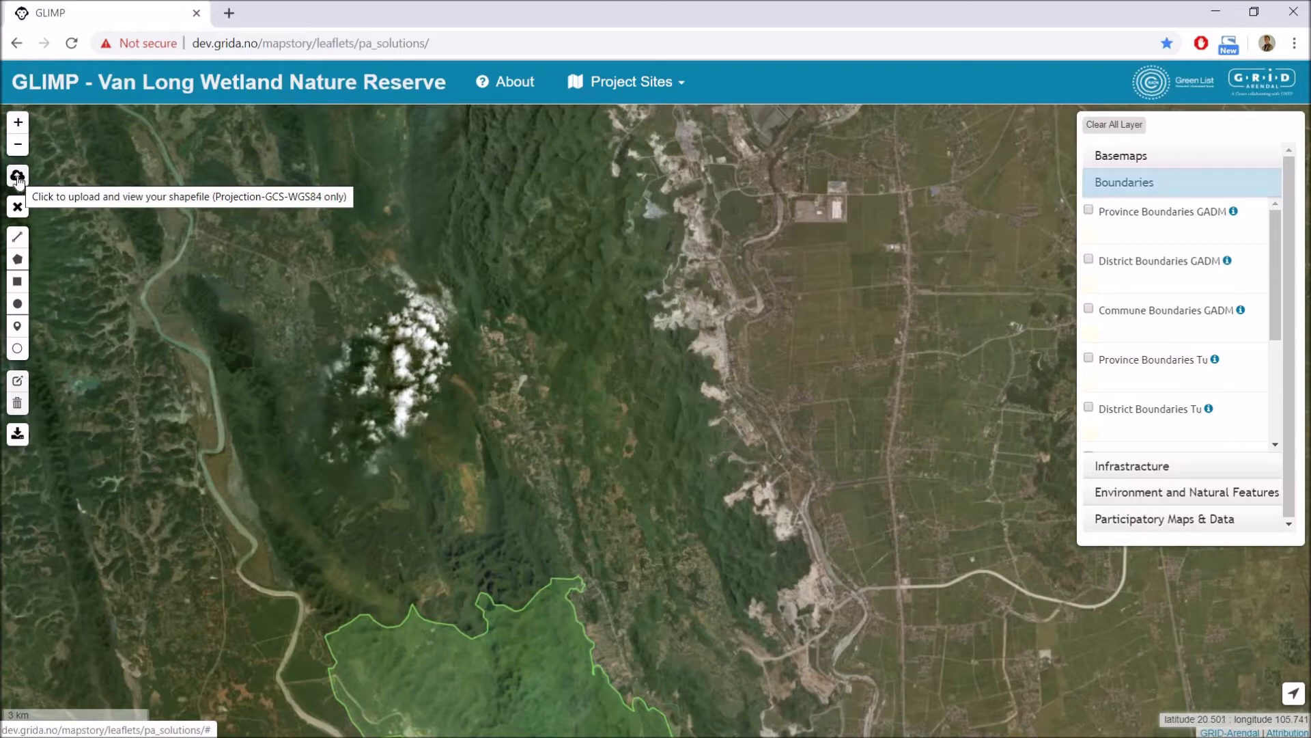
click(18, 179)
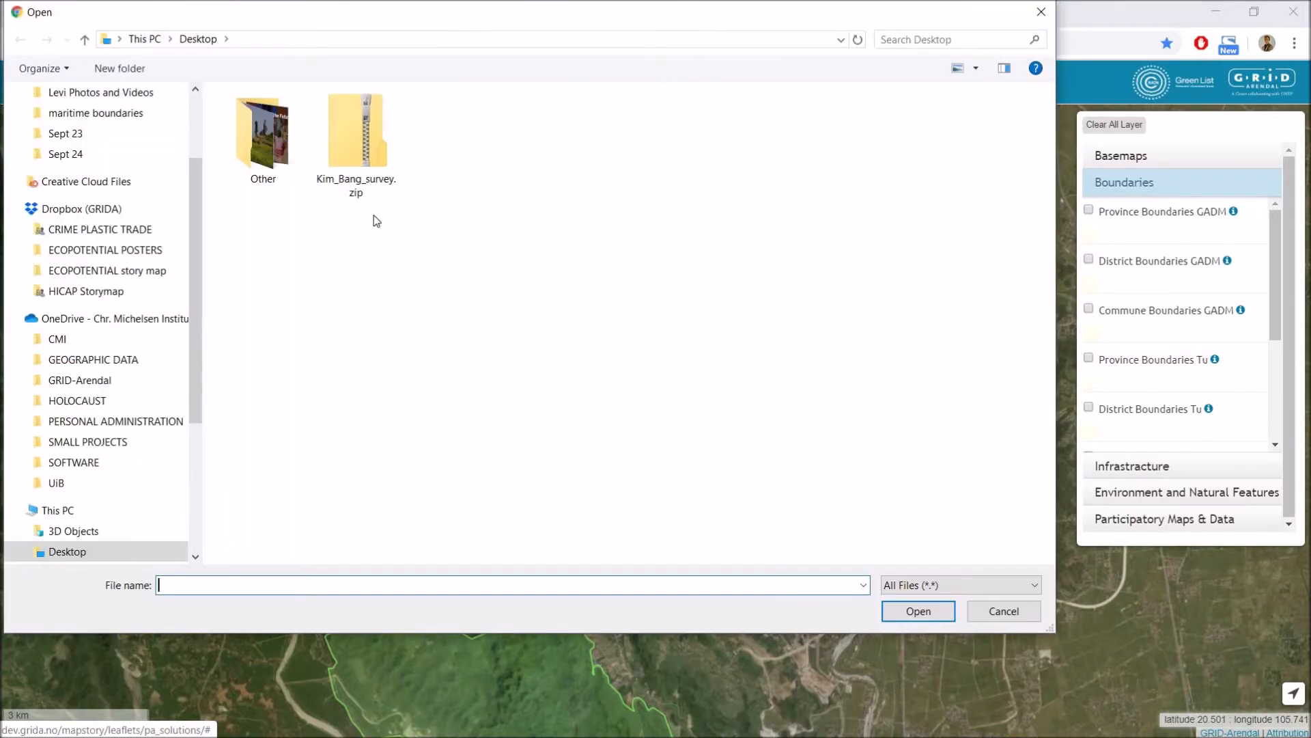
click(367, 150)
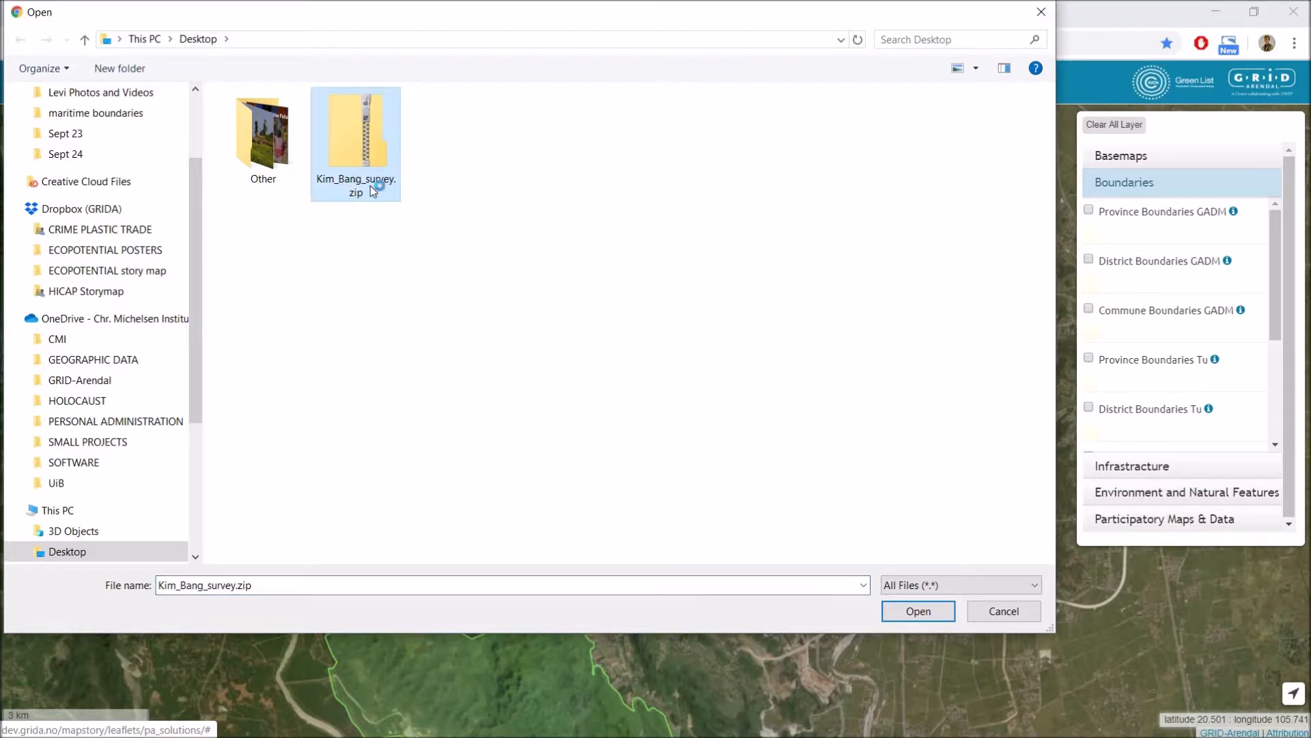
click(918, 611)
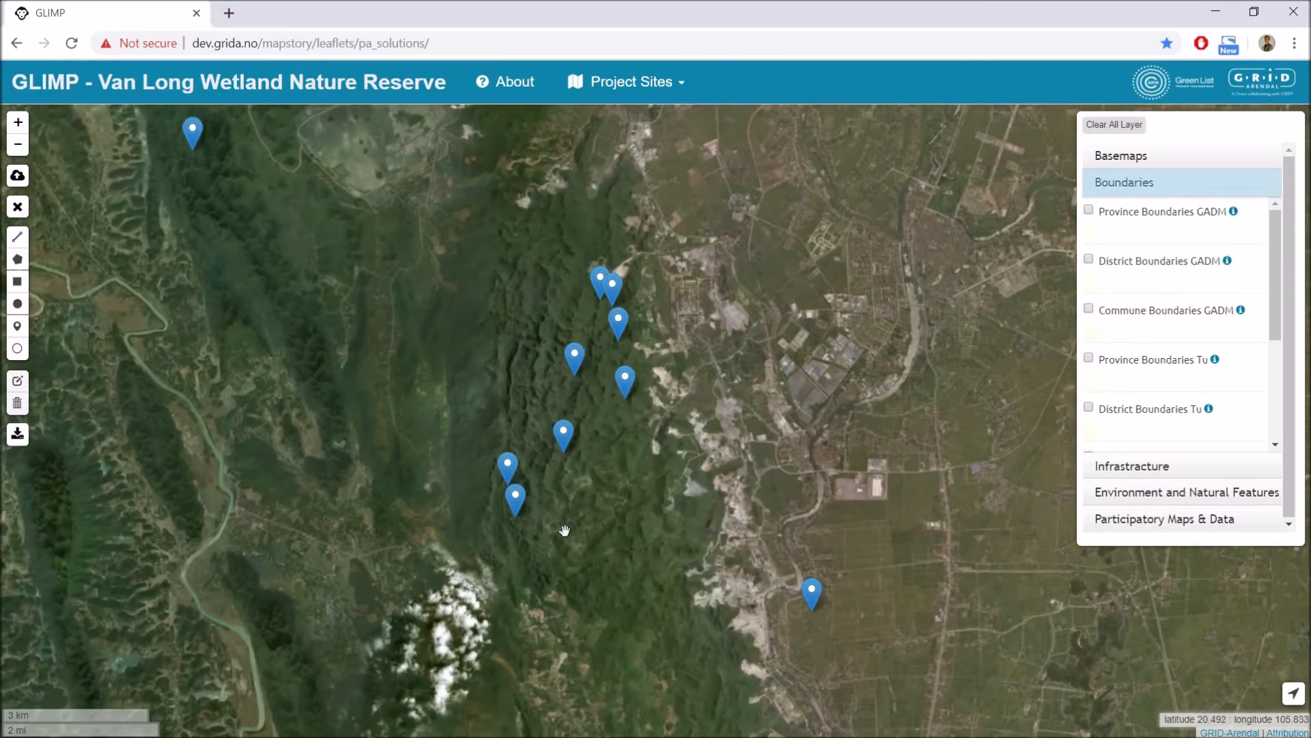
Examine the uploaded survey points across the forested hills north of the reserve.
scroll(594, 494, up, 2)
drag(775, 295, 736, 503)
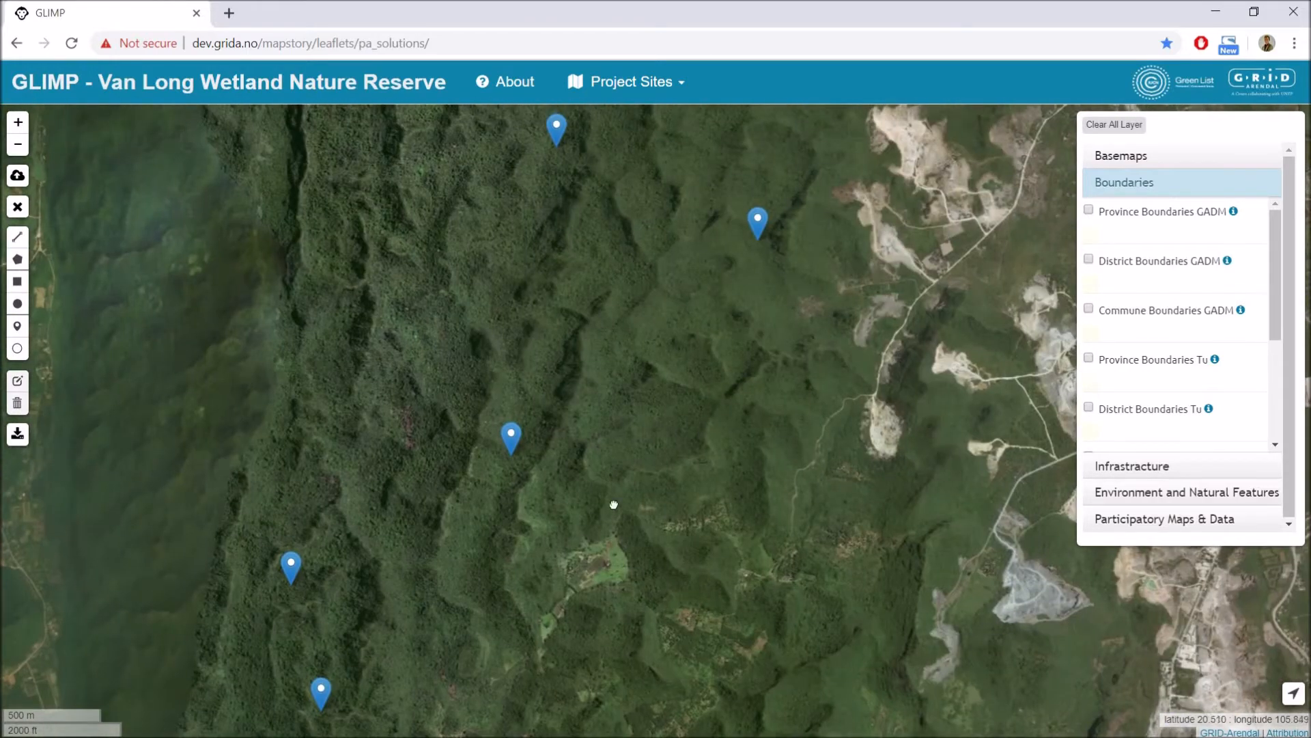
drag(631, 294, 629, 442)
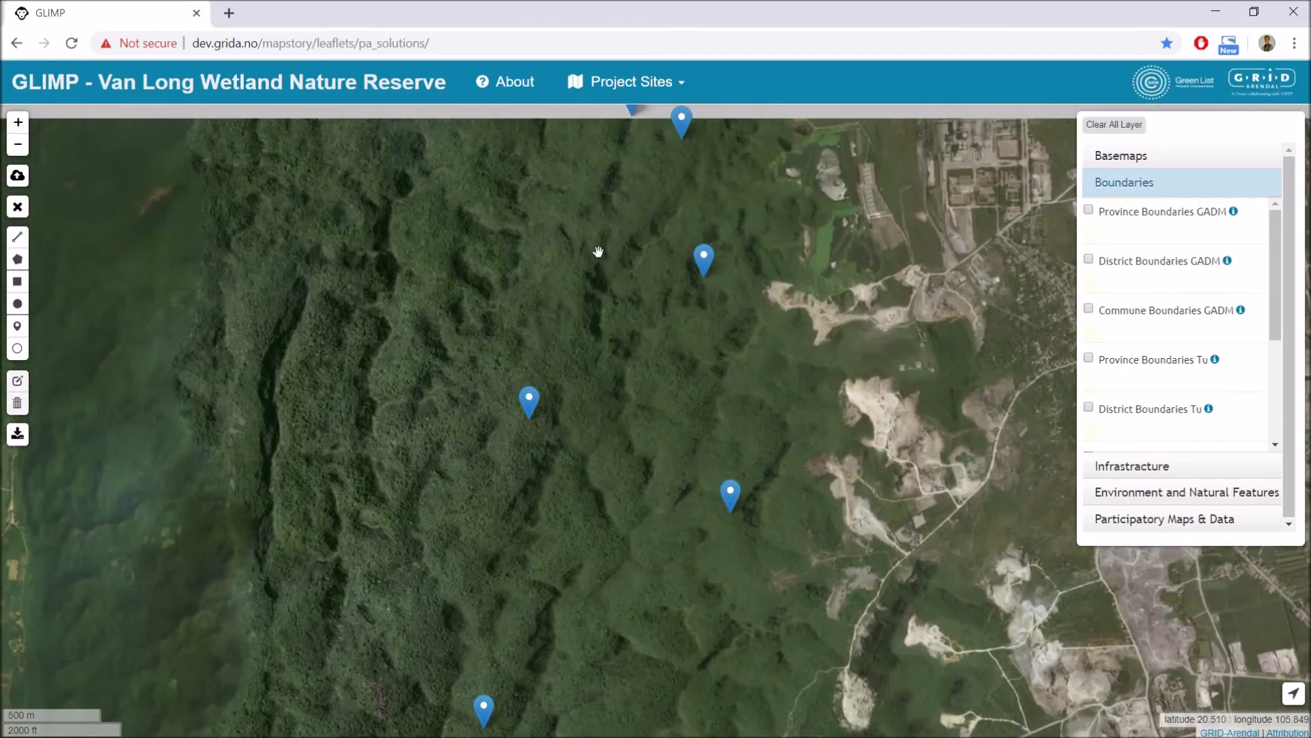
drag(598, 252, 606, 396)
drag(604, 217, 630, 377)
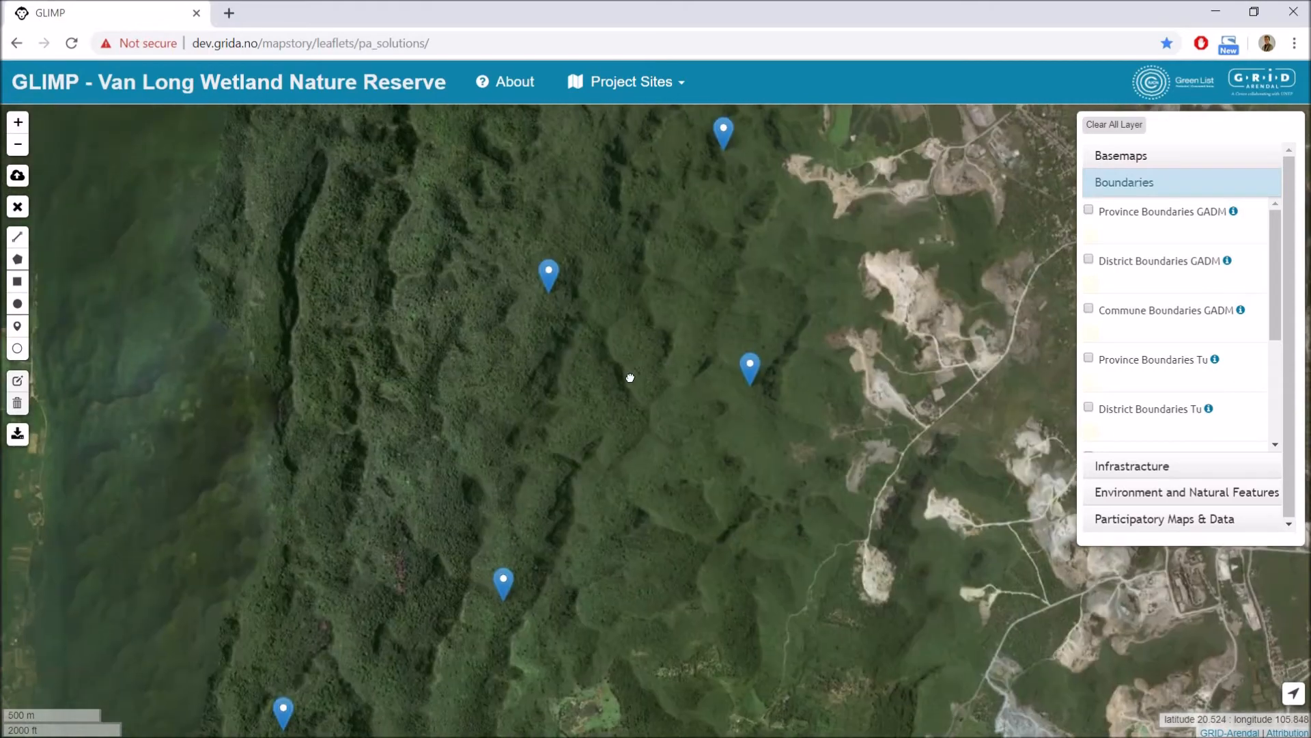
scroll(647, 287, down, 2)
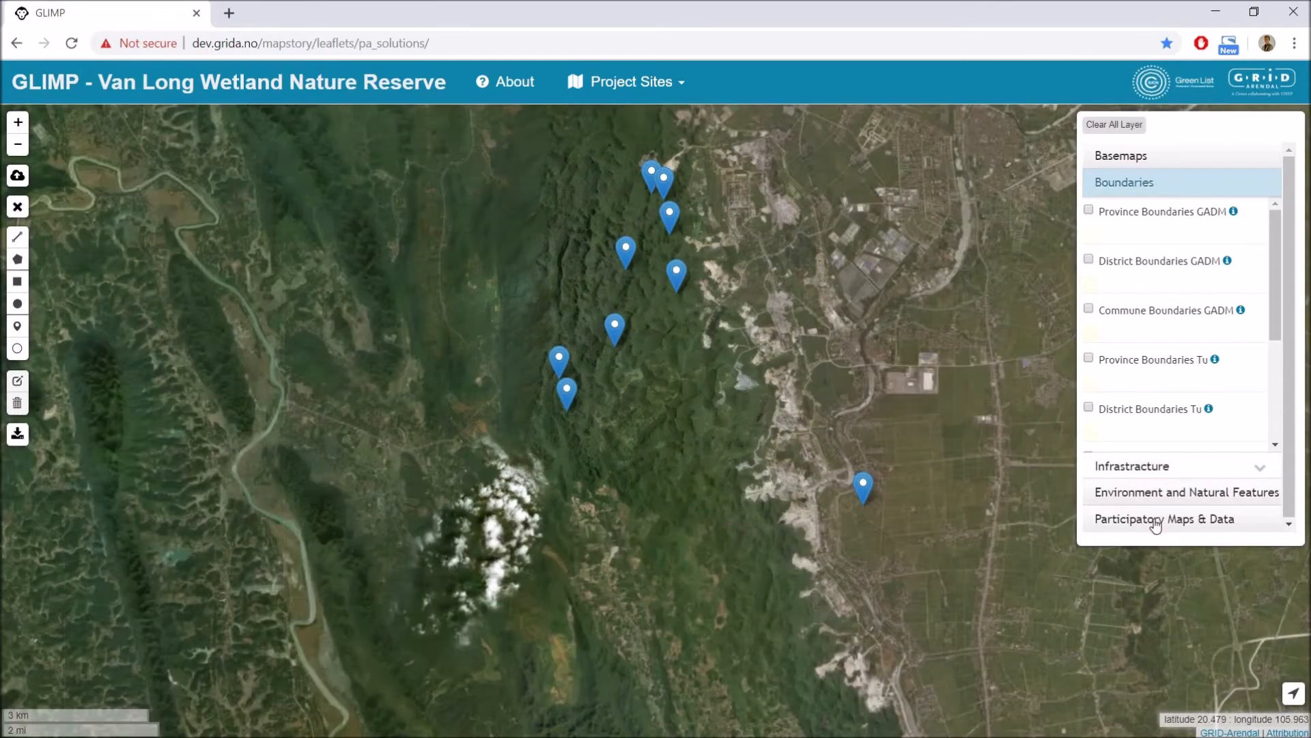
Turn on the Tourist Road Project 2 layer from the participatory maps and data.
click(1154, 520)
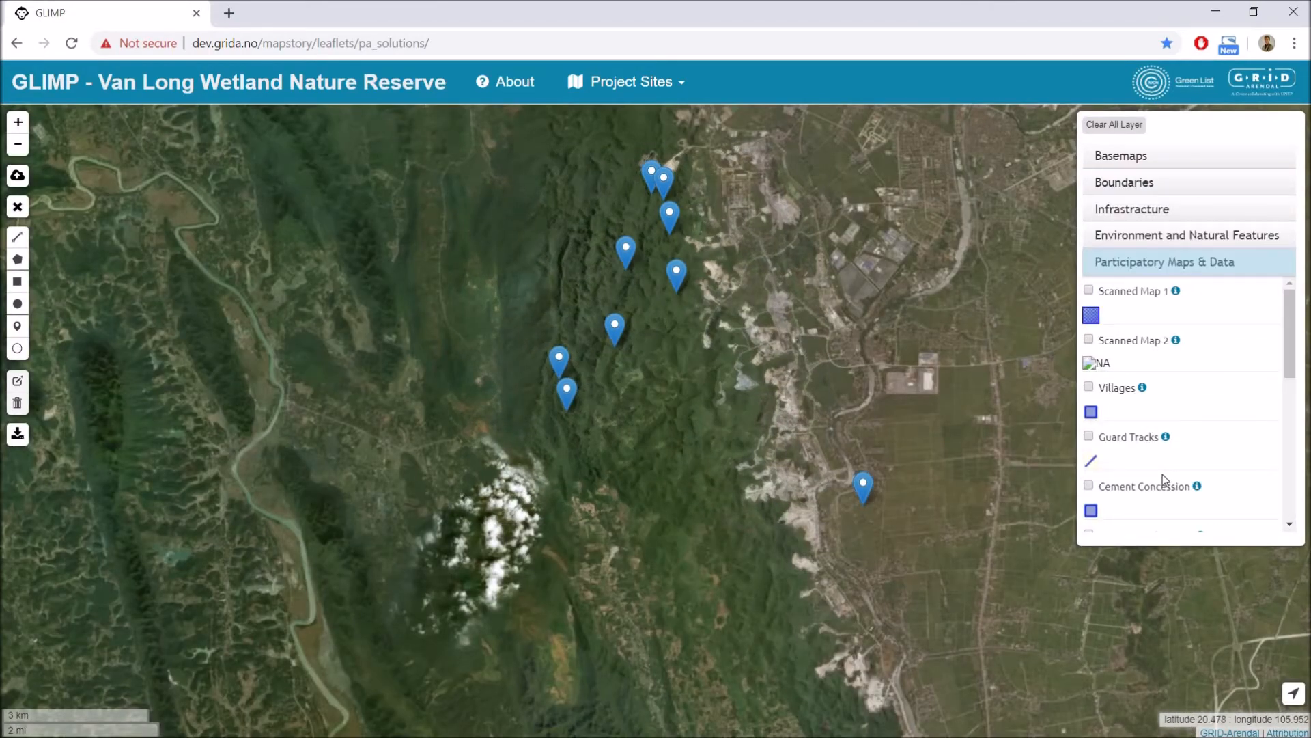
scroll(1165, 480, down, 5)
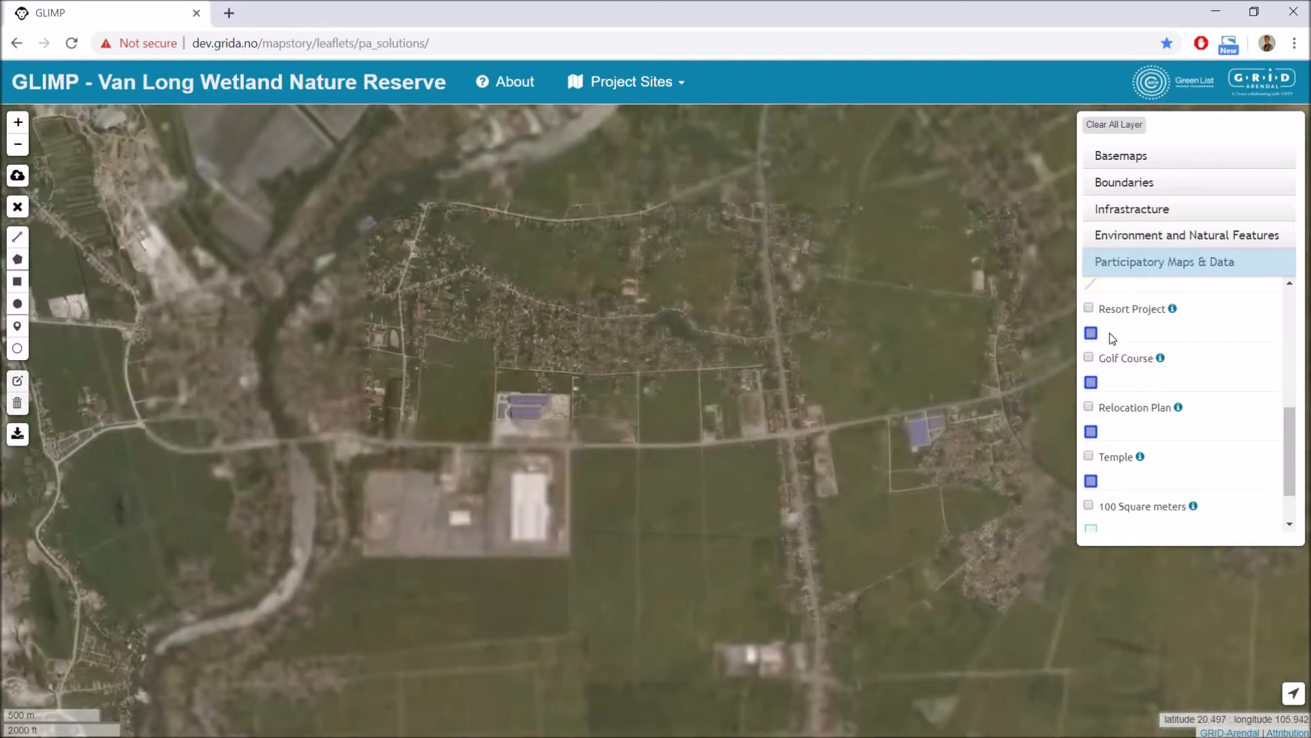
scroll(1112, 338, up, 2)
click(1089, 327)
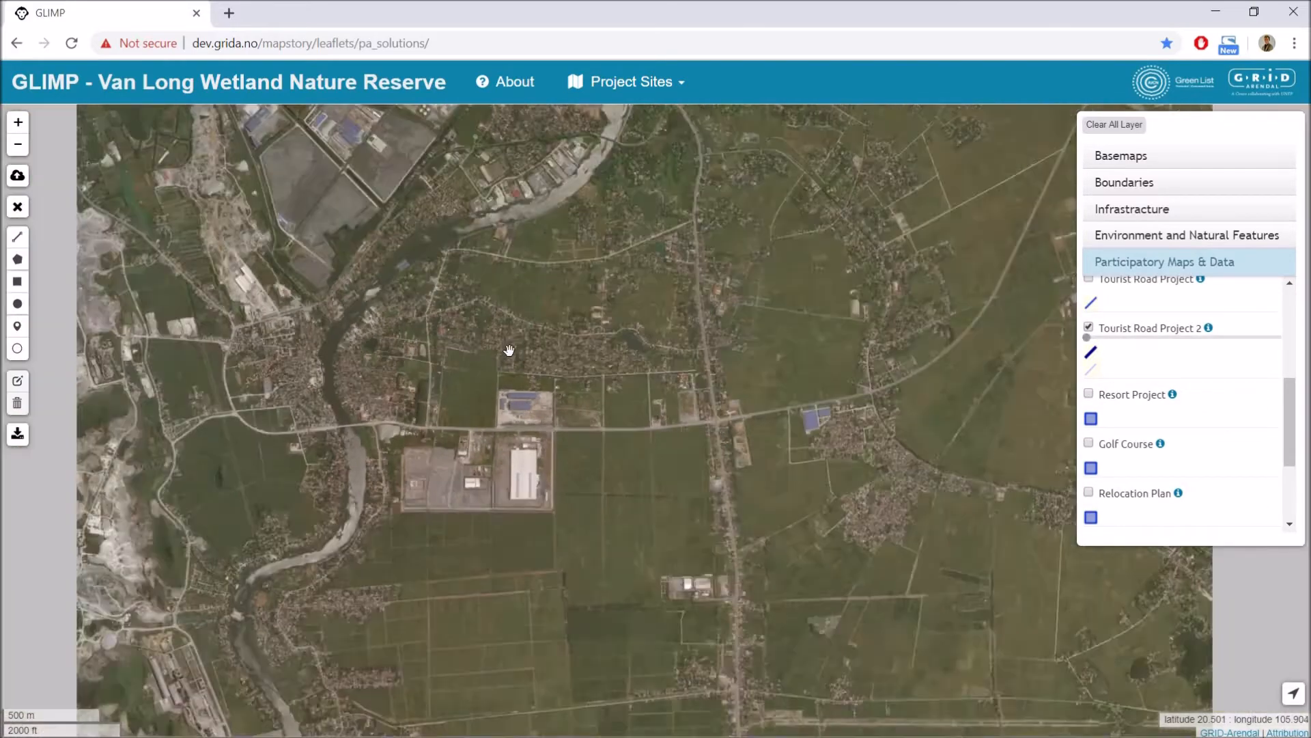
scroll(509, 350, down, 3)
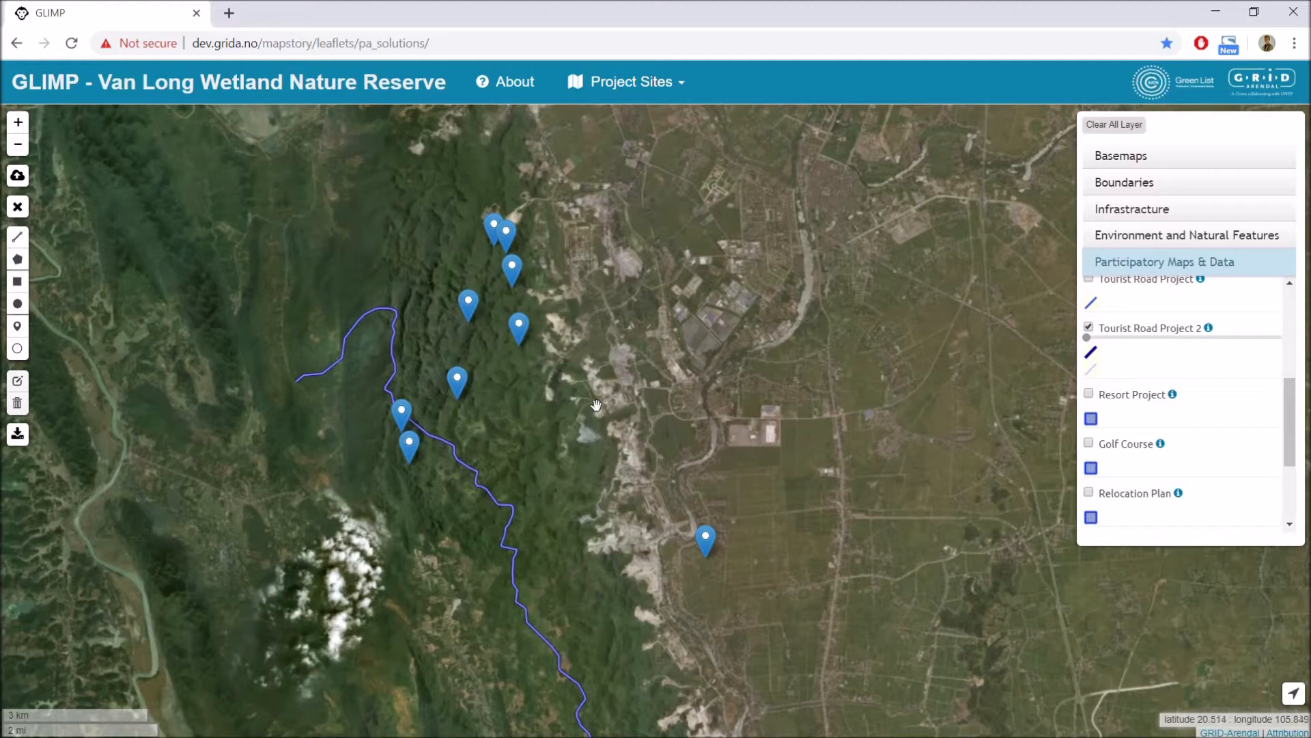
Examine the planned tourist road's course past the survey points and down to the nature reserve boundary.
drag(650, 443, 708, 510)
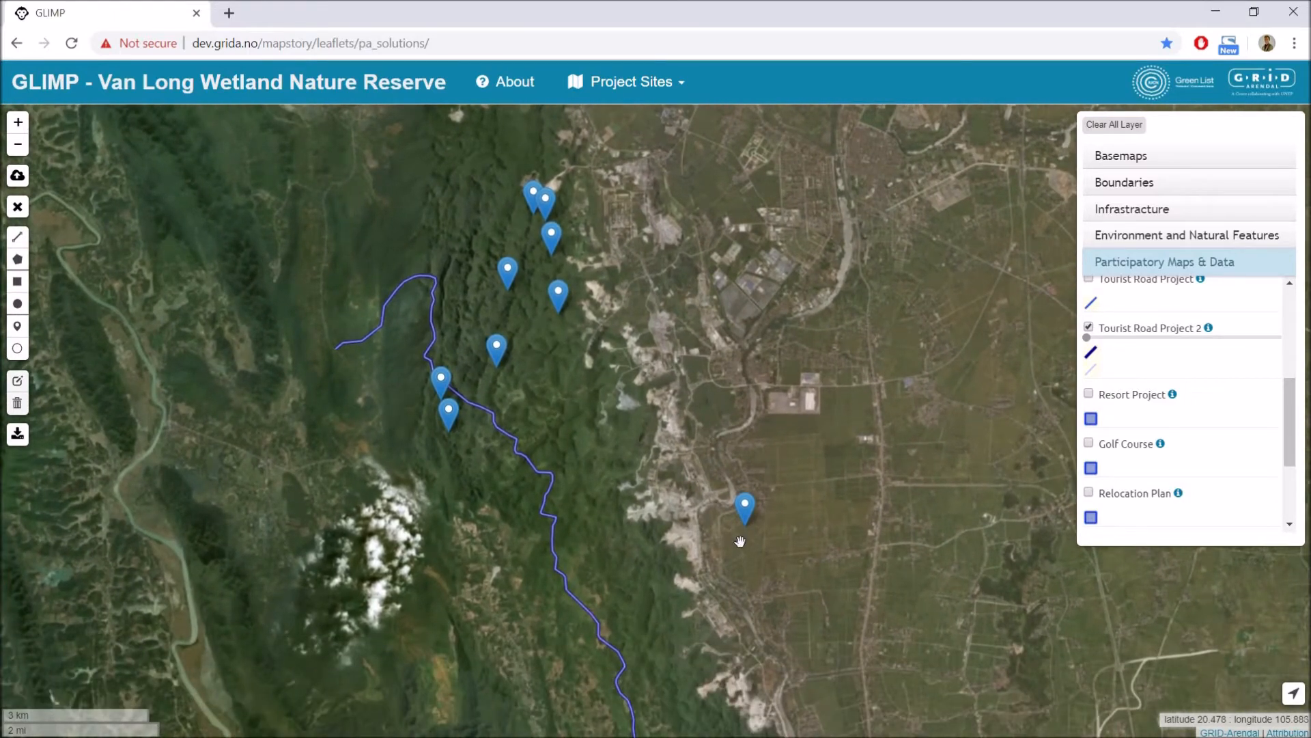
key(Up)
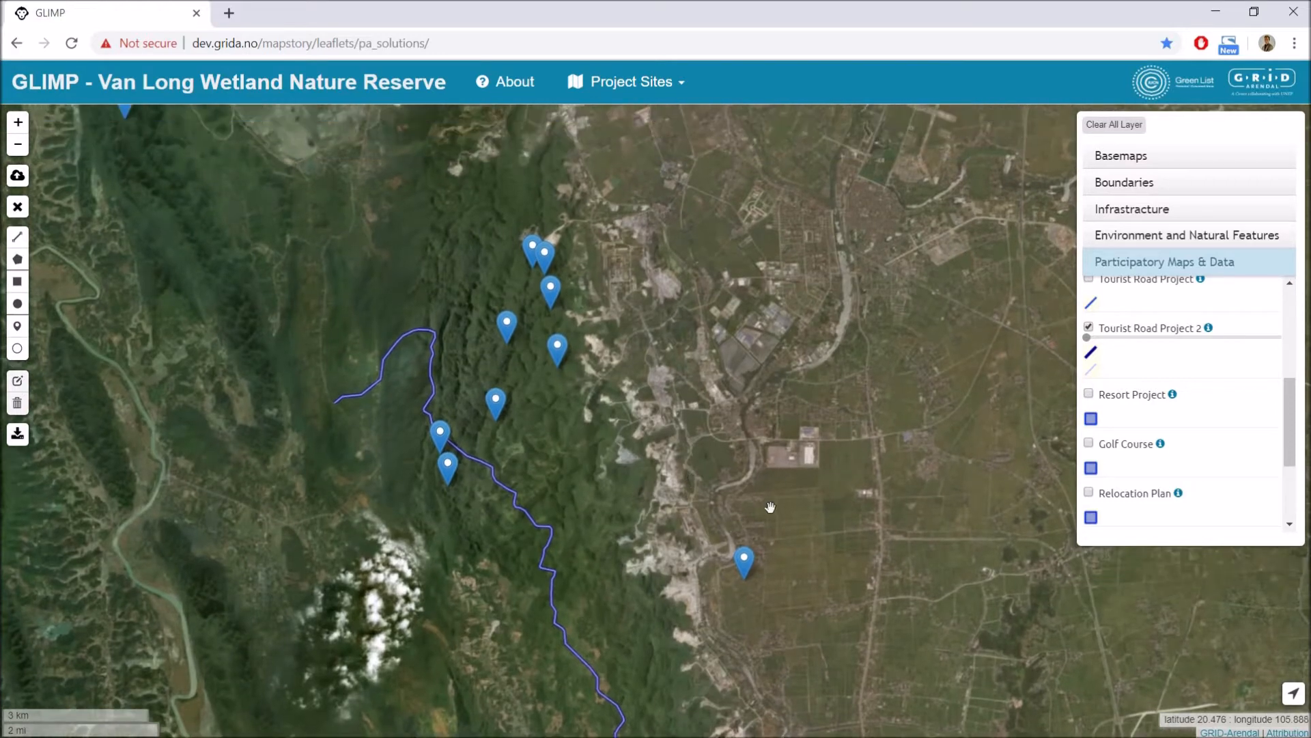
mouse_move(636, 435)
mouse_down()
mouse_move(642, 382)
mouse_move(632, 429)
mouse_up()
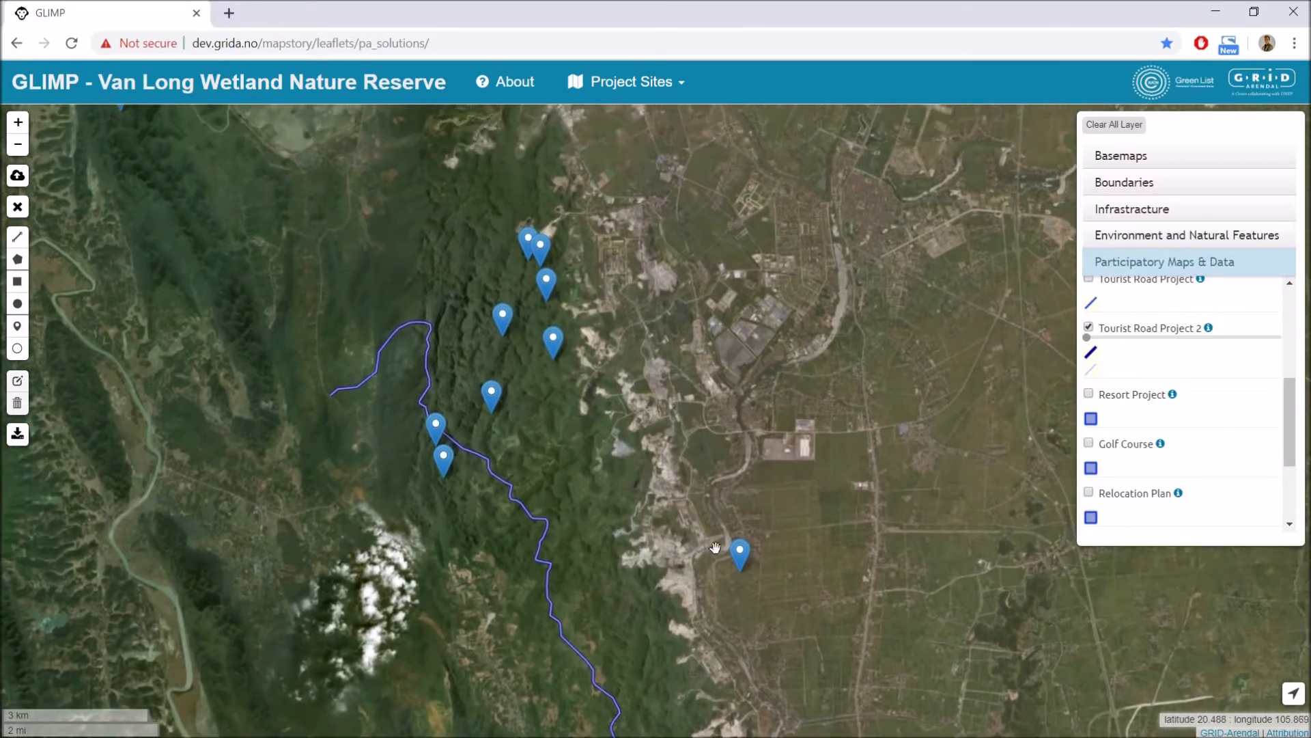
drag(413, 307, 435, 332)
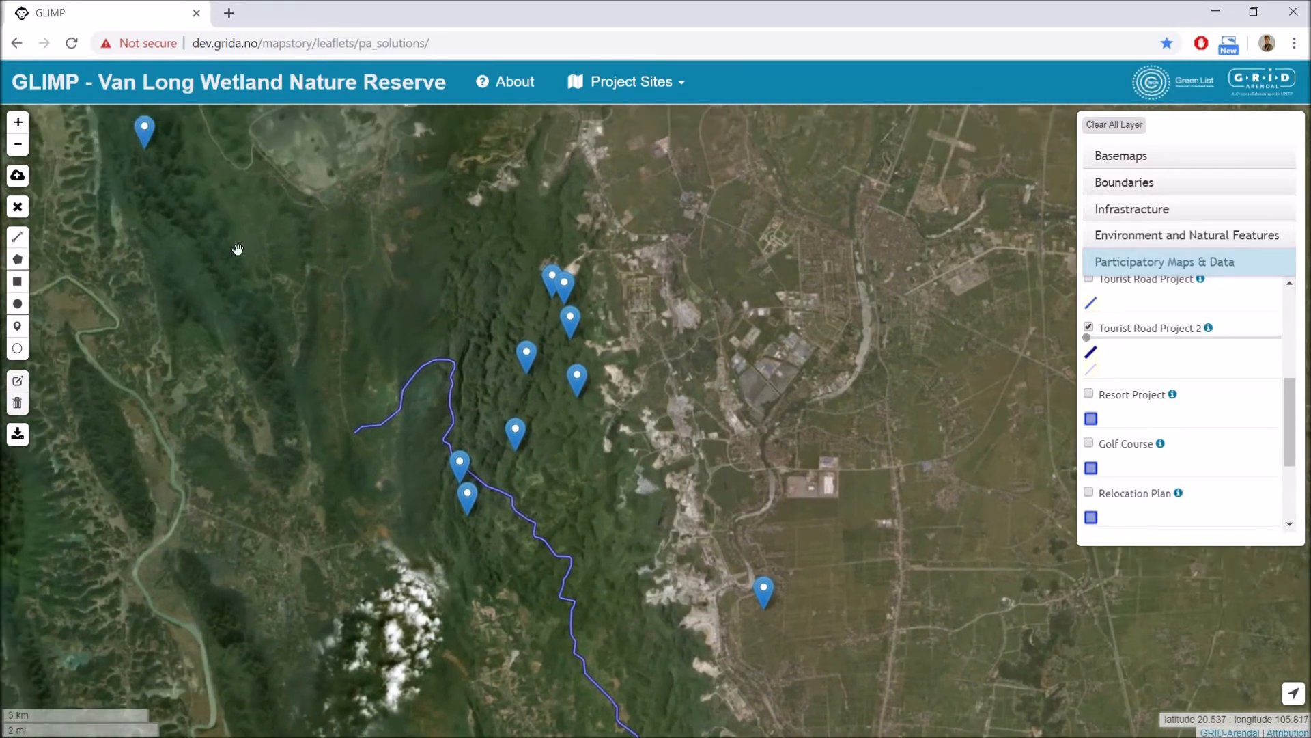
drag(714, 624, 722, 513)
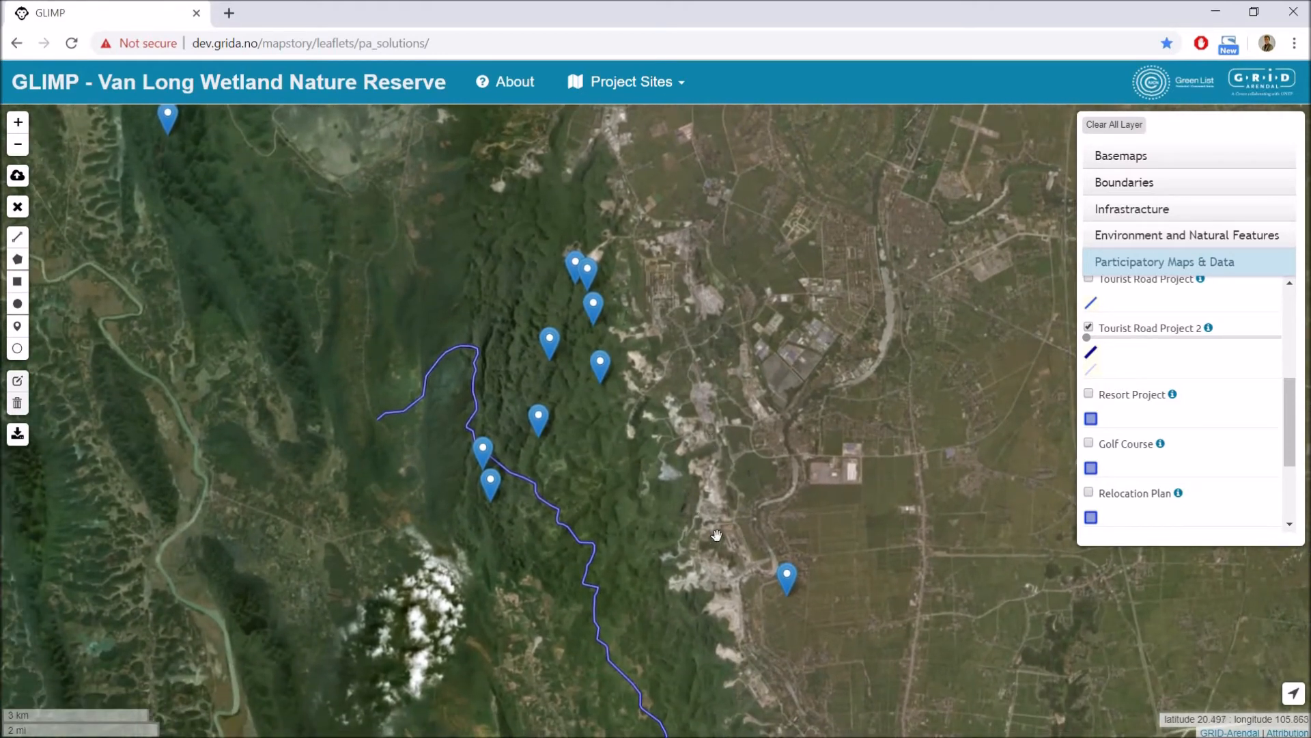
drag(665, 511, 638, 321)
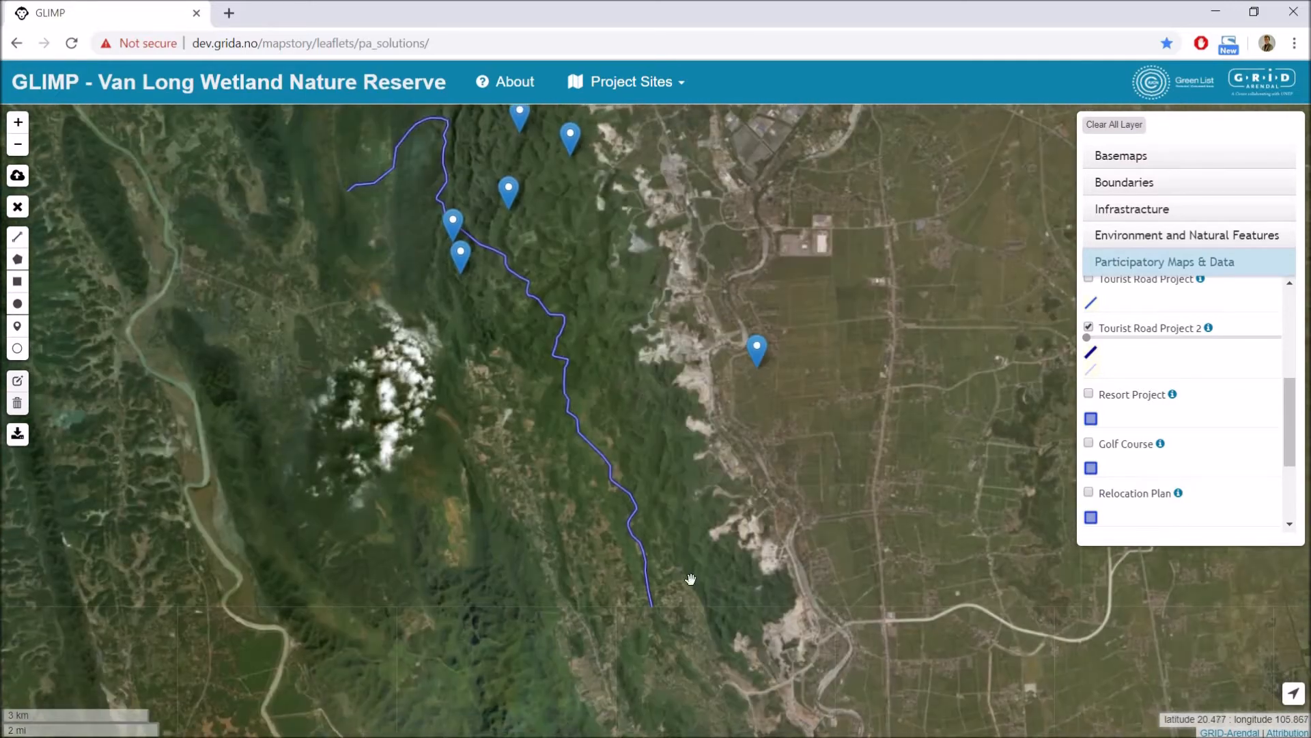
drag(705, 542, 688, 445)
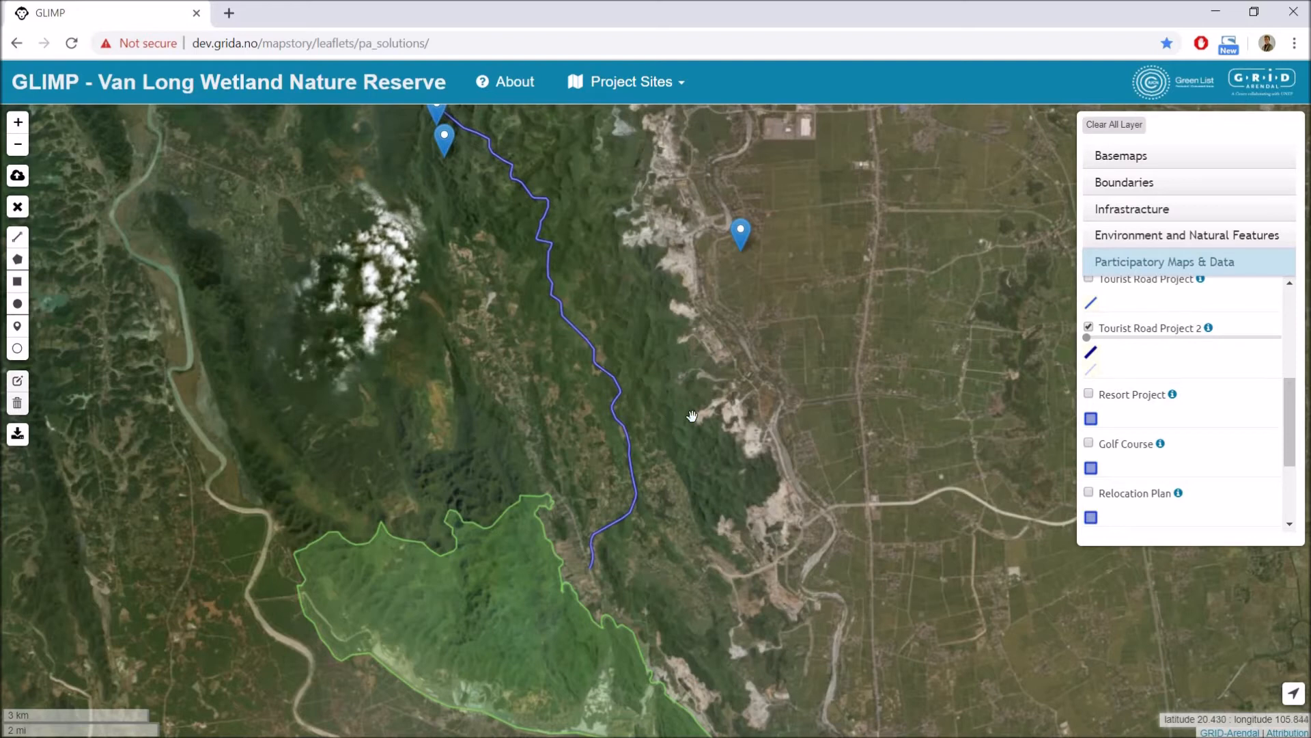
drag(699, 391, 690, 372)
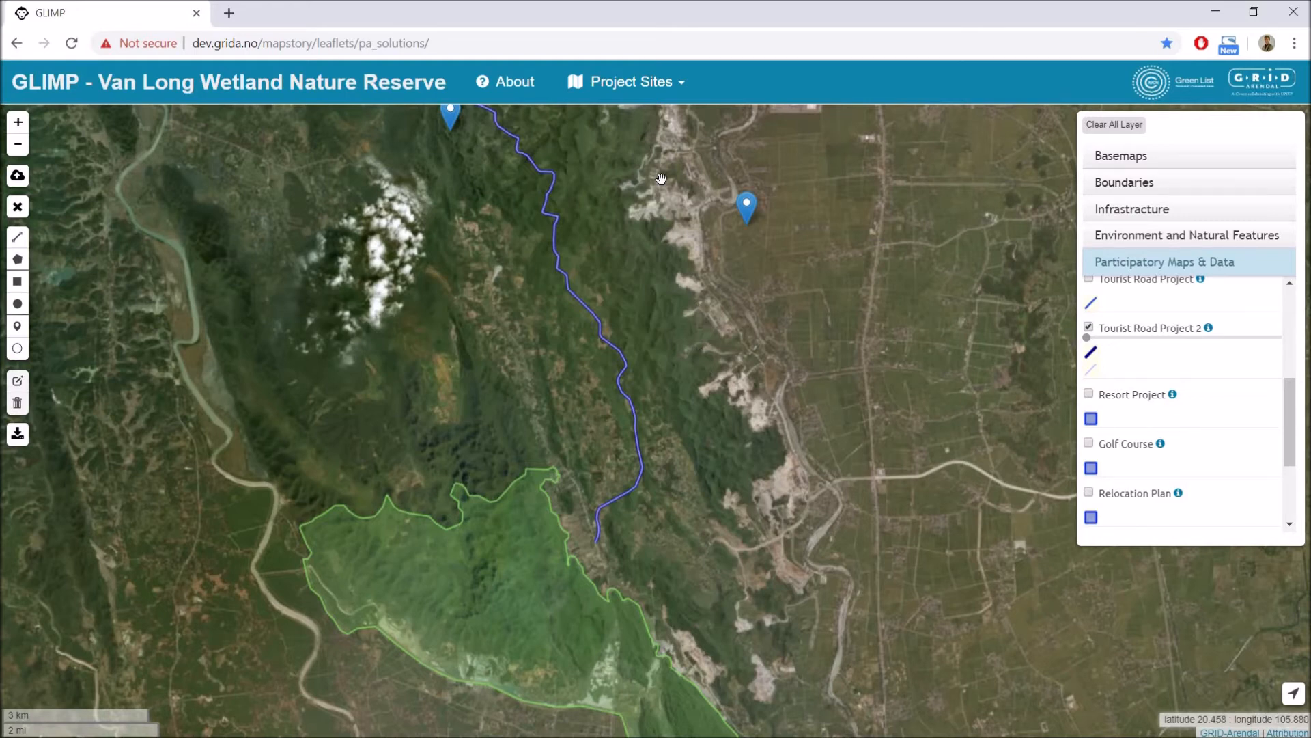
Switch to the Con Dao National Park project site in Vietnam.
click(629, 85)
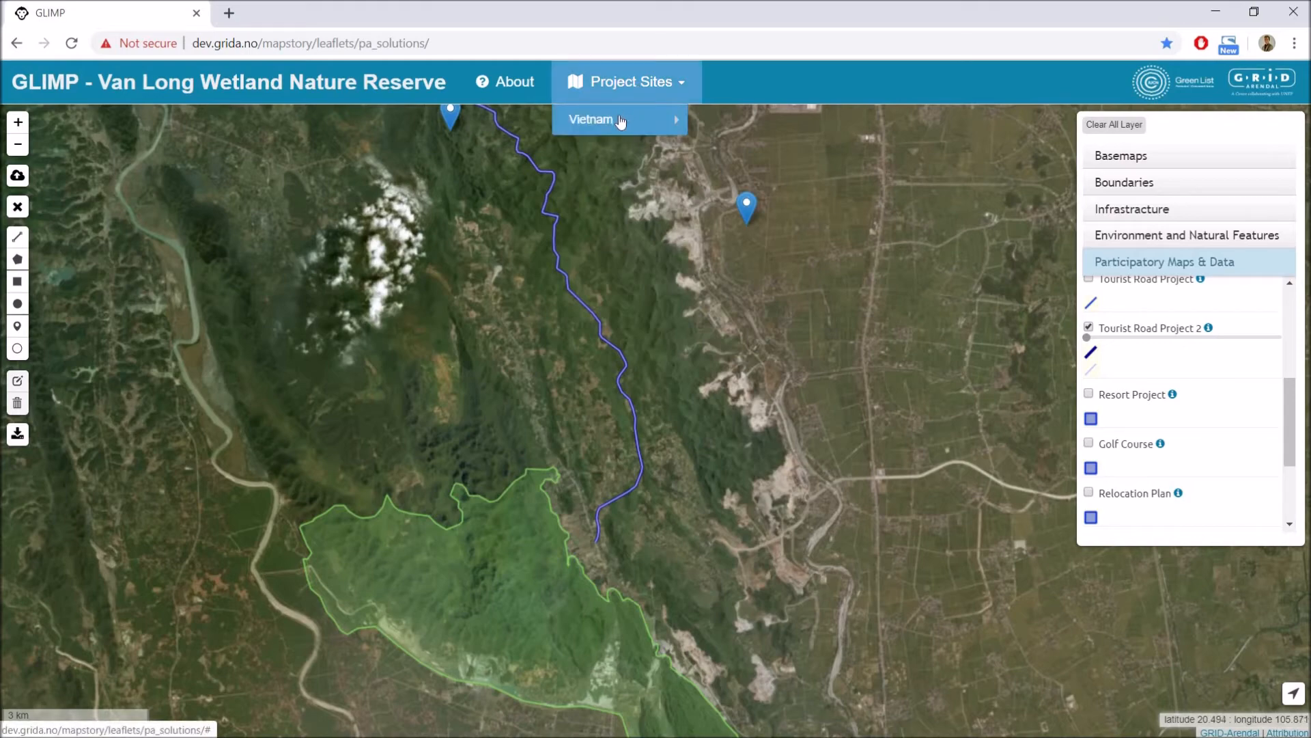
mouse_move(620, 122)
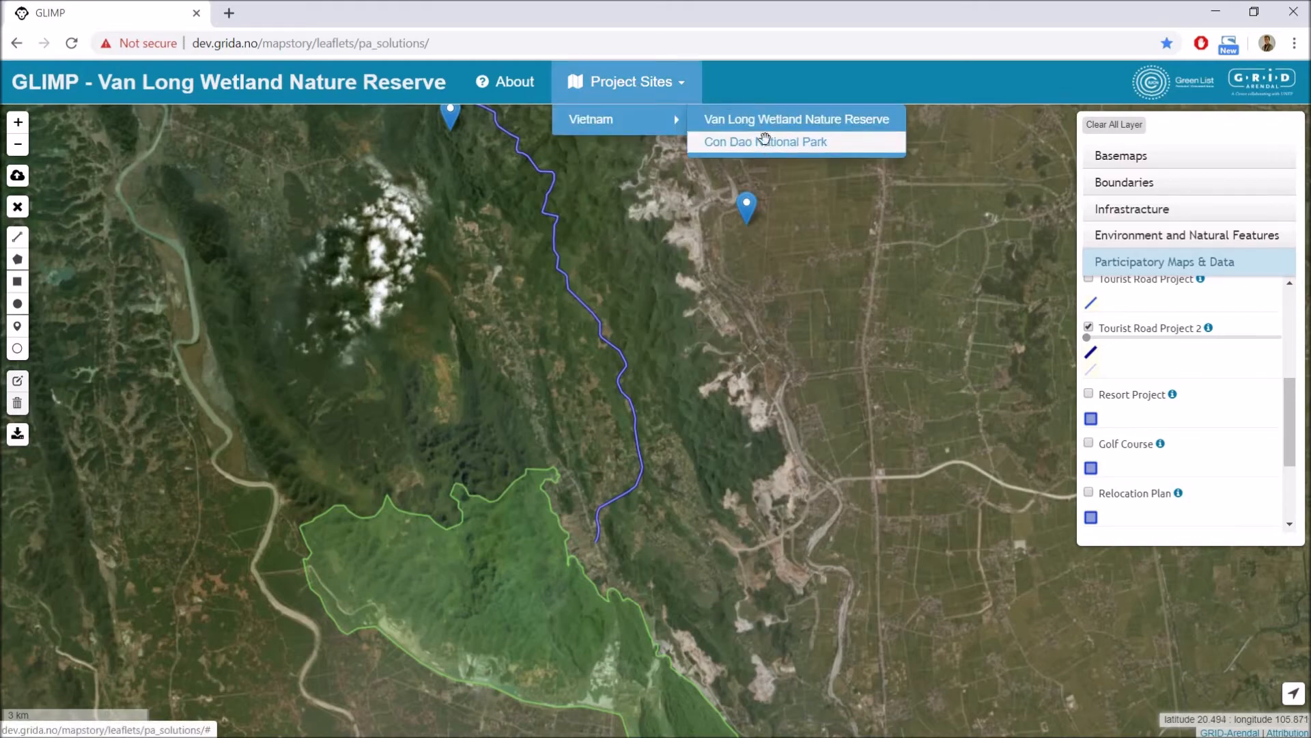
click(765, 139)
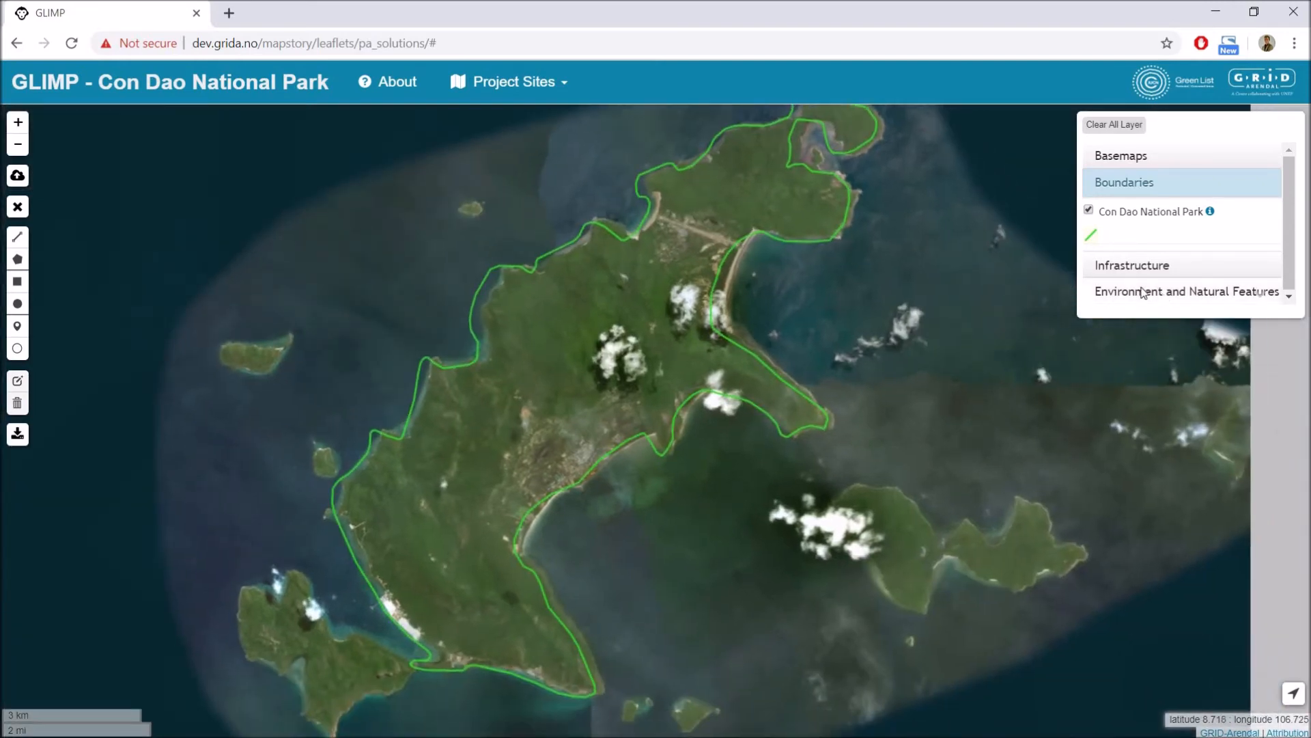
Look through Con Dao's environment and infrastructure layer groups and inspect the islands around the park boundary.
click(1161, 292)
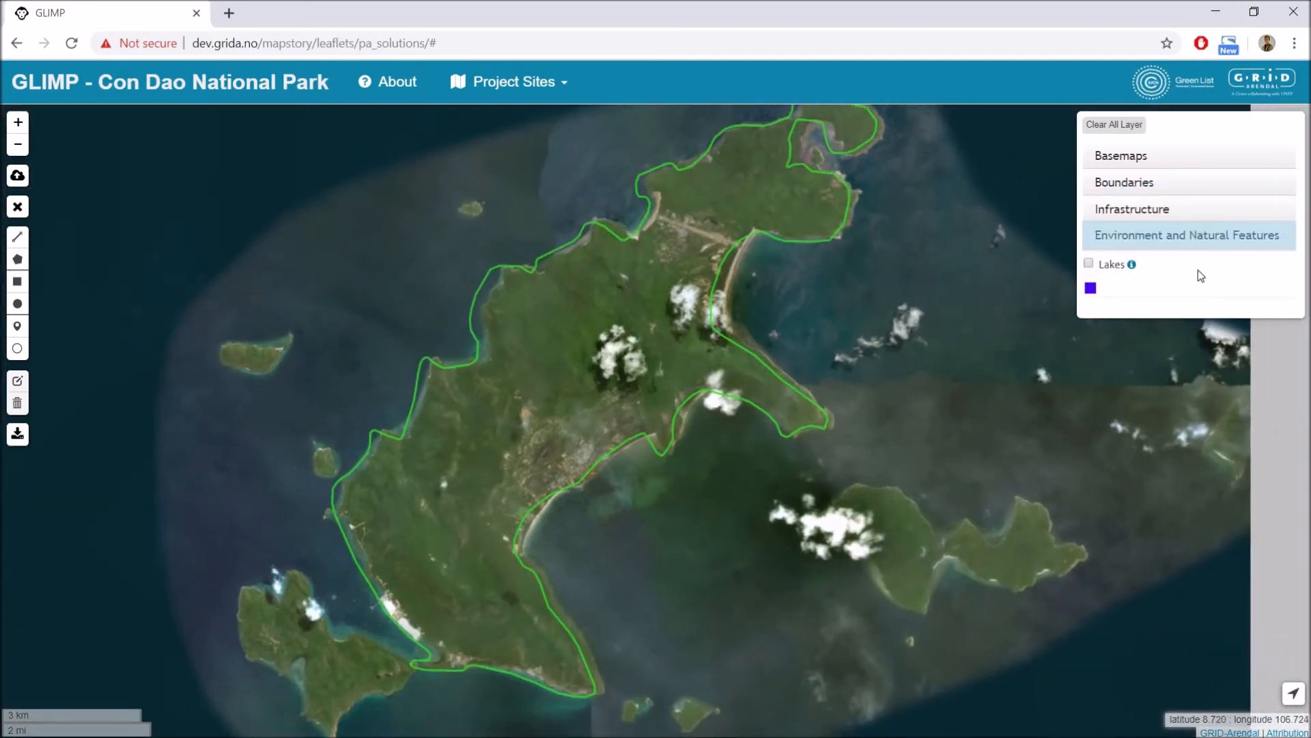
click(1118, 210)
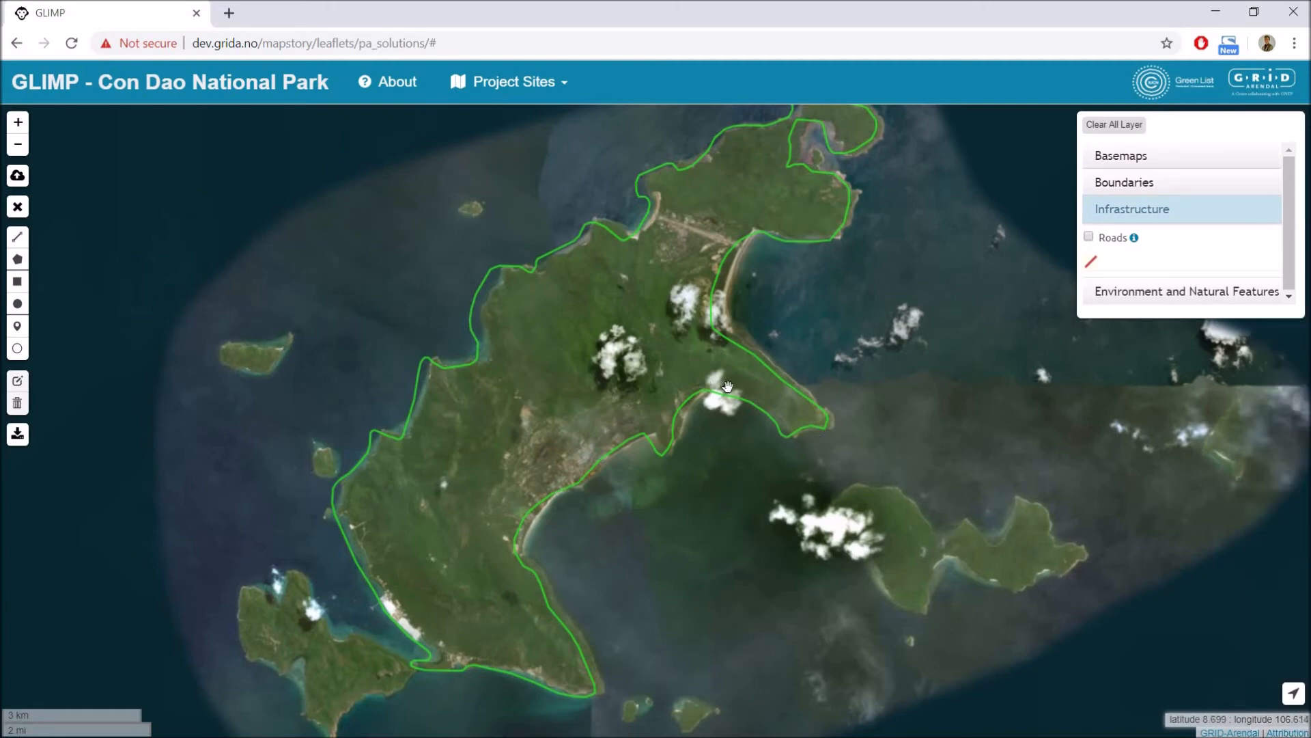
scroll(724, 389, down, 2)
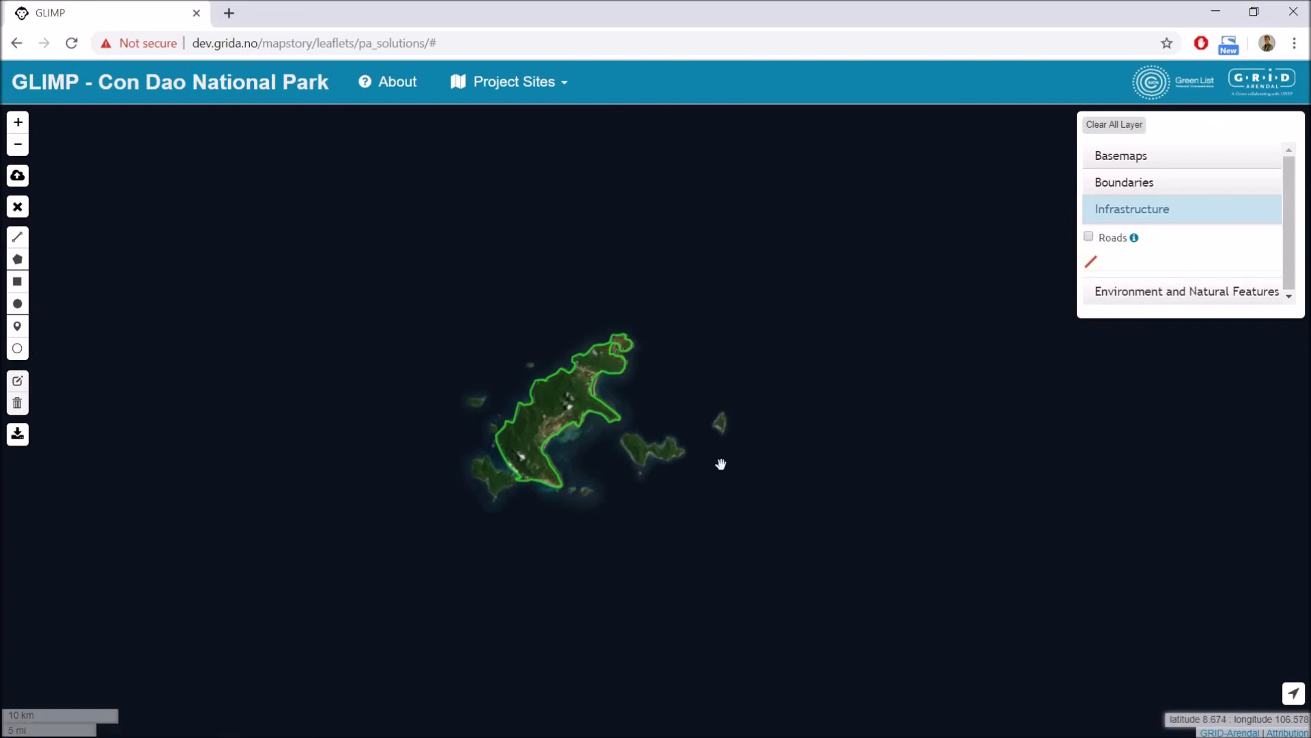
scroll(521, 444, up, 2)
drag(678, 501, 562, 586)
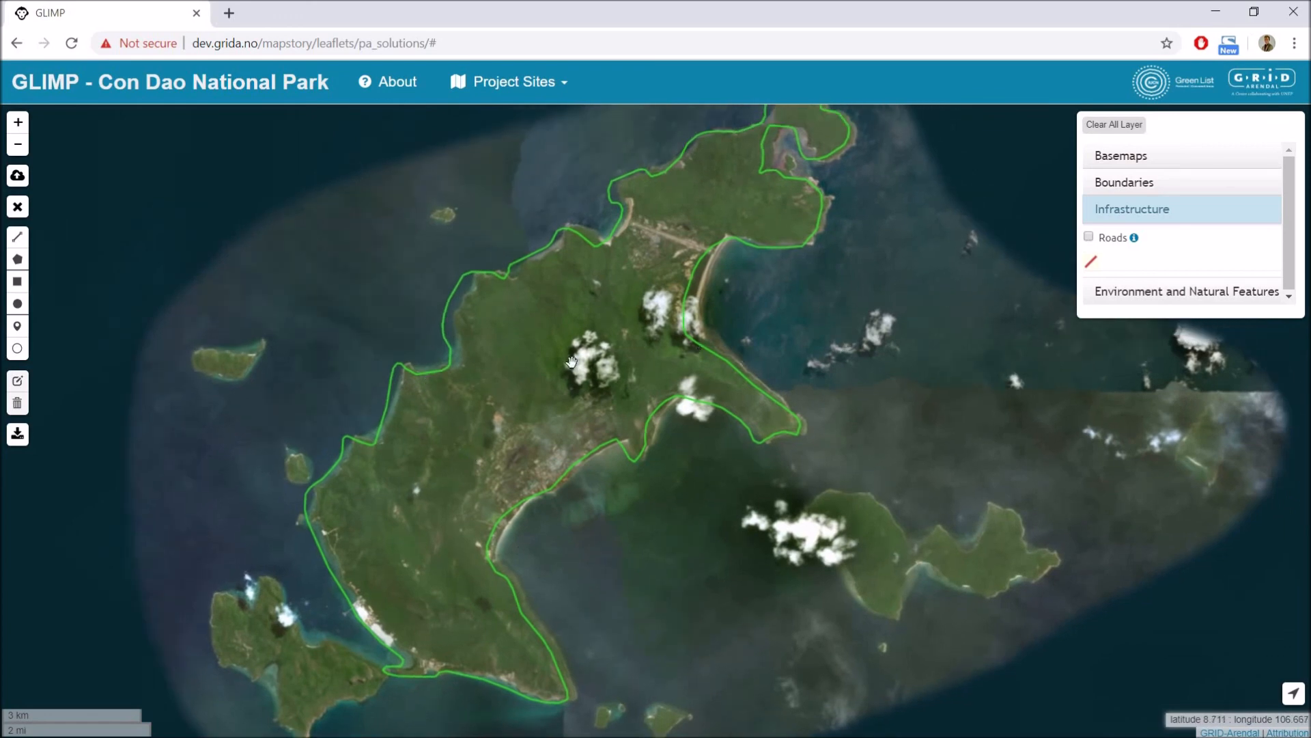